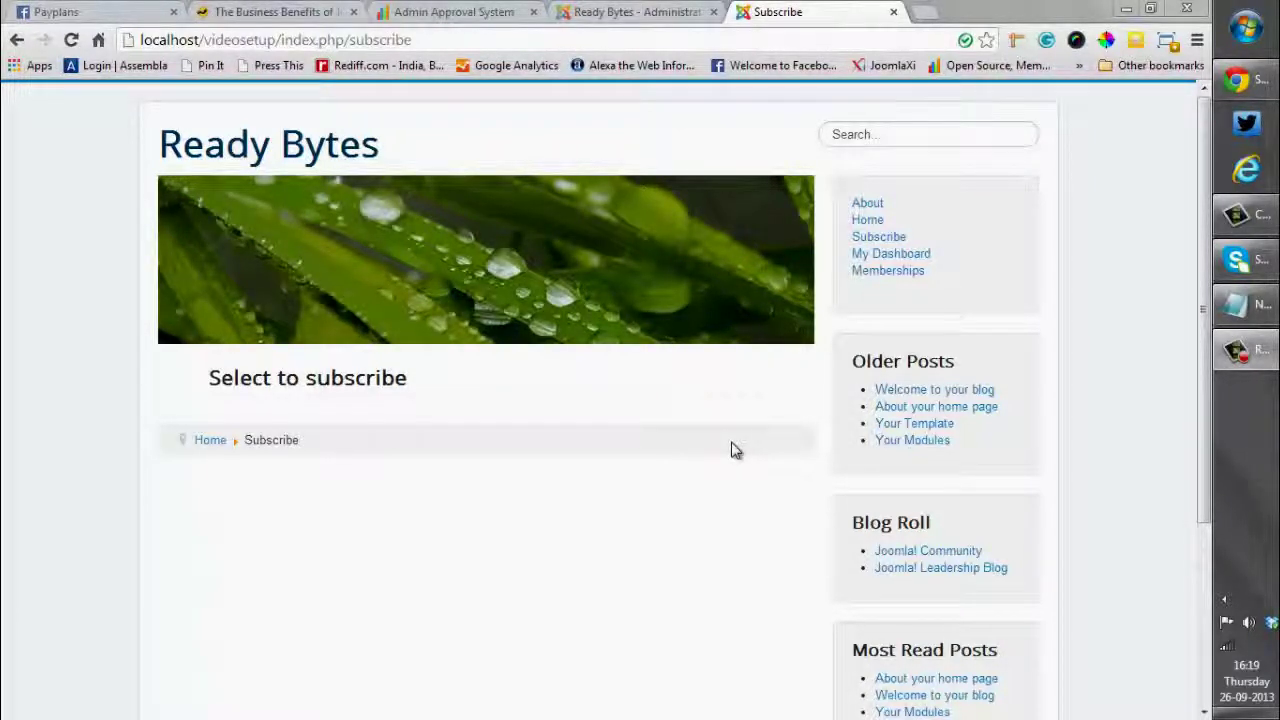
Switch to the administrator tab showing the PayPlans configuration
{"action": "key", "text": "ctrl+shift+Tab"}
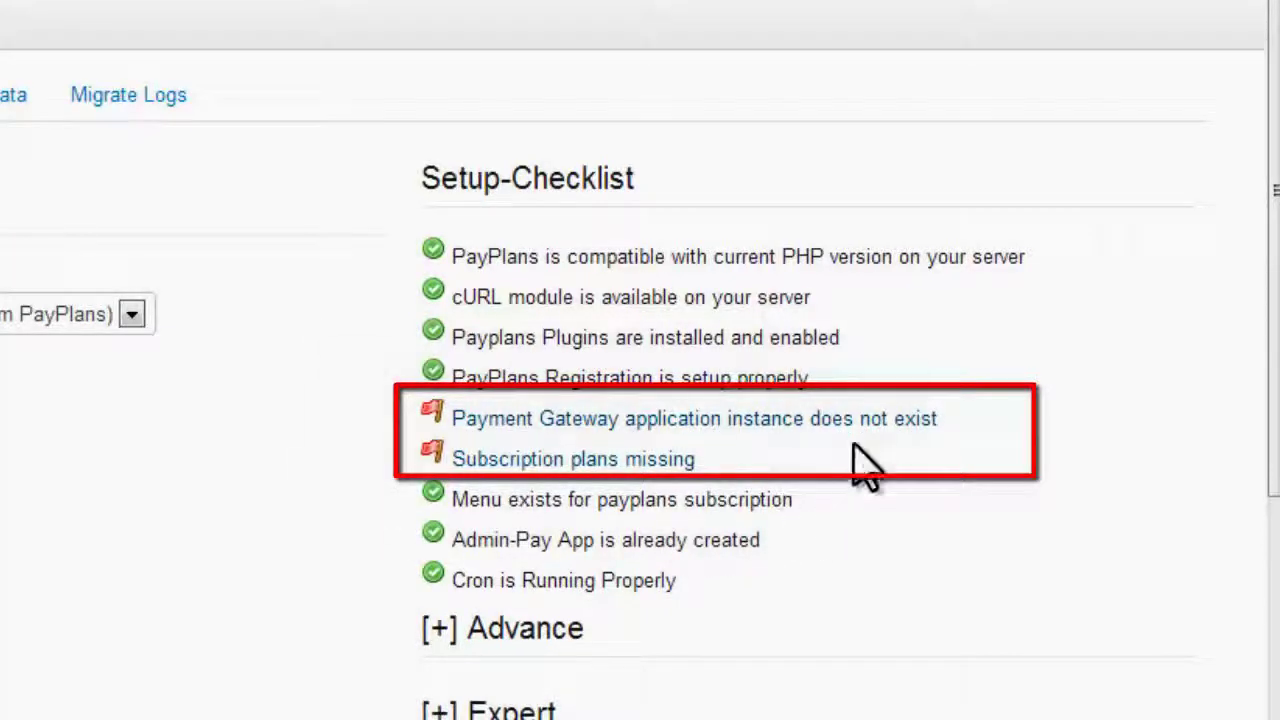
{"action": "mouse_move", "coordinate": [857, 418]}
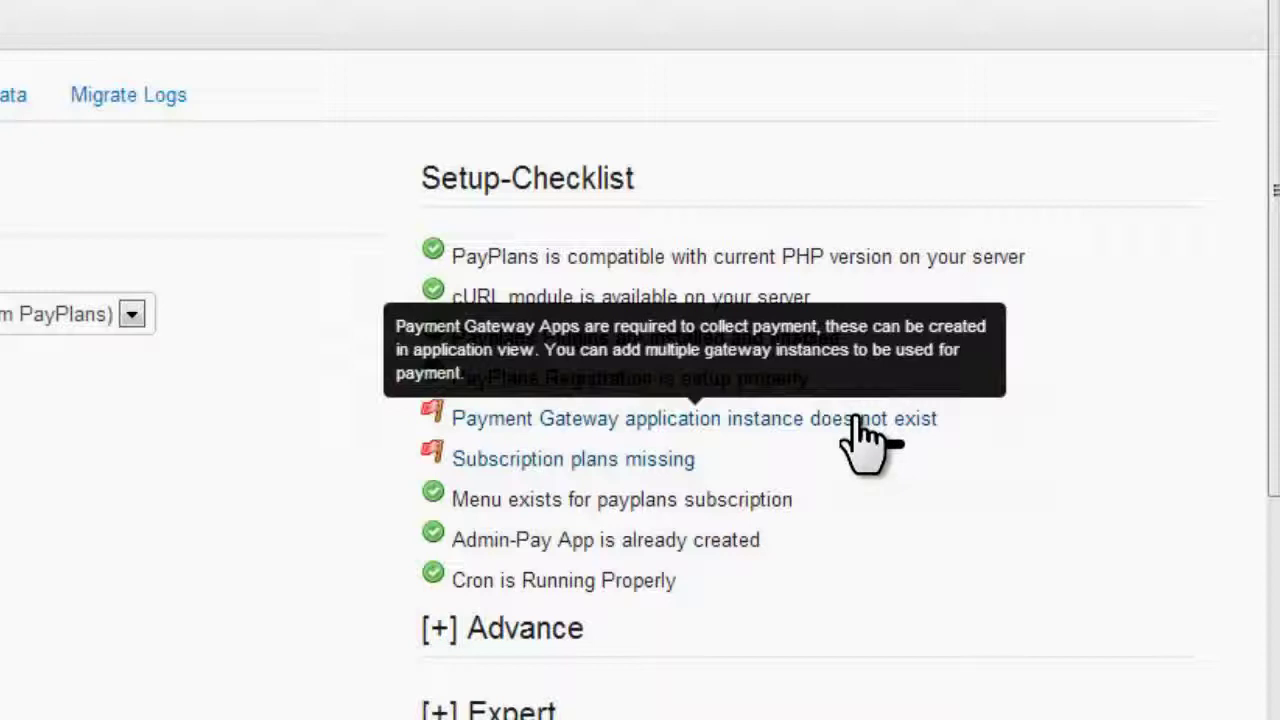
{"action": "mouse_move", "coordinate": [690, 465]}
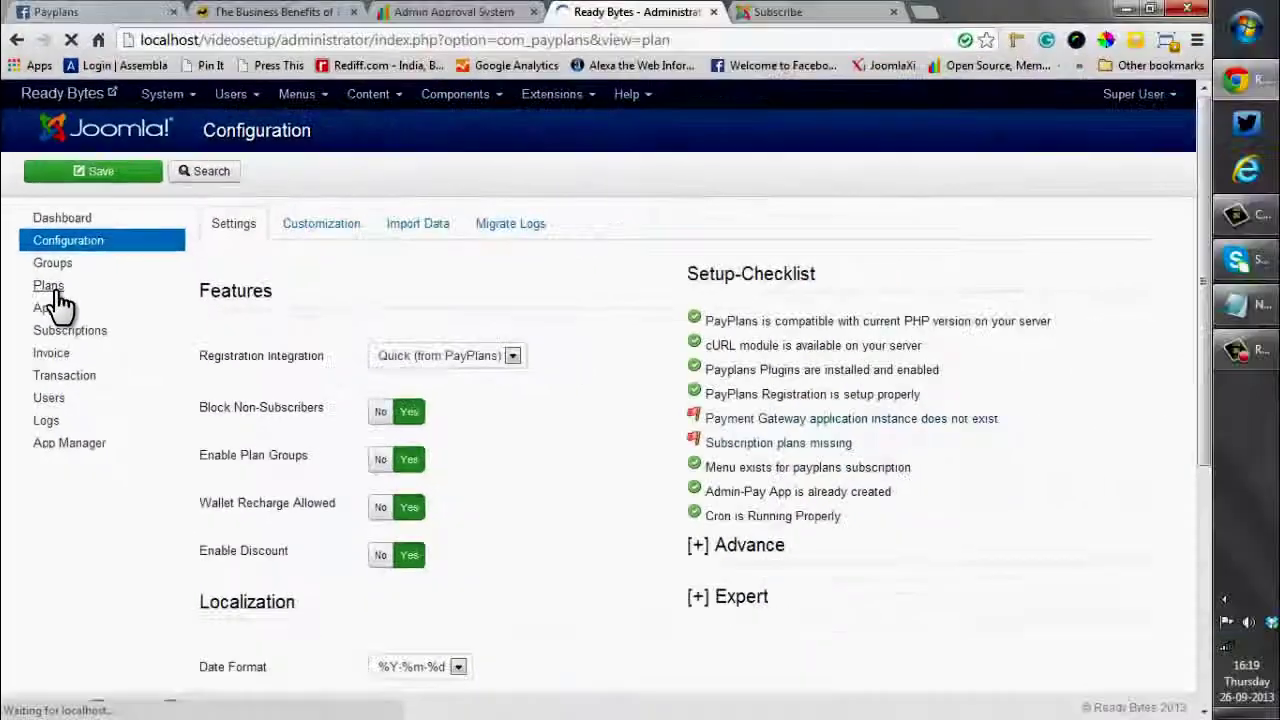
Go to the PayPlans Plans list from the left menu
{"action": "left_click", "coordinate": [110, 305]}
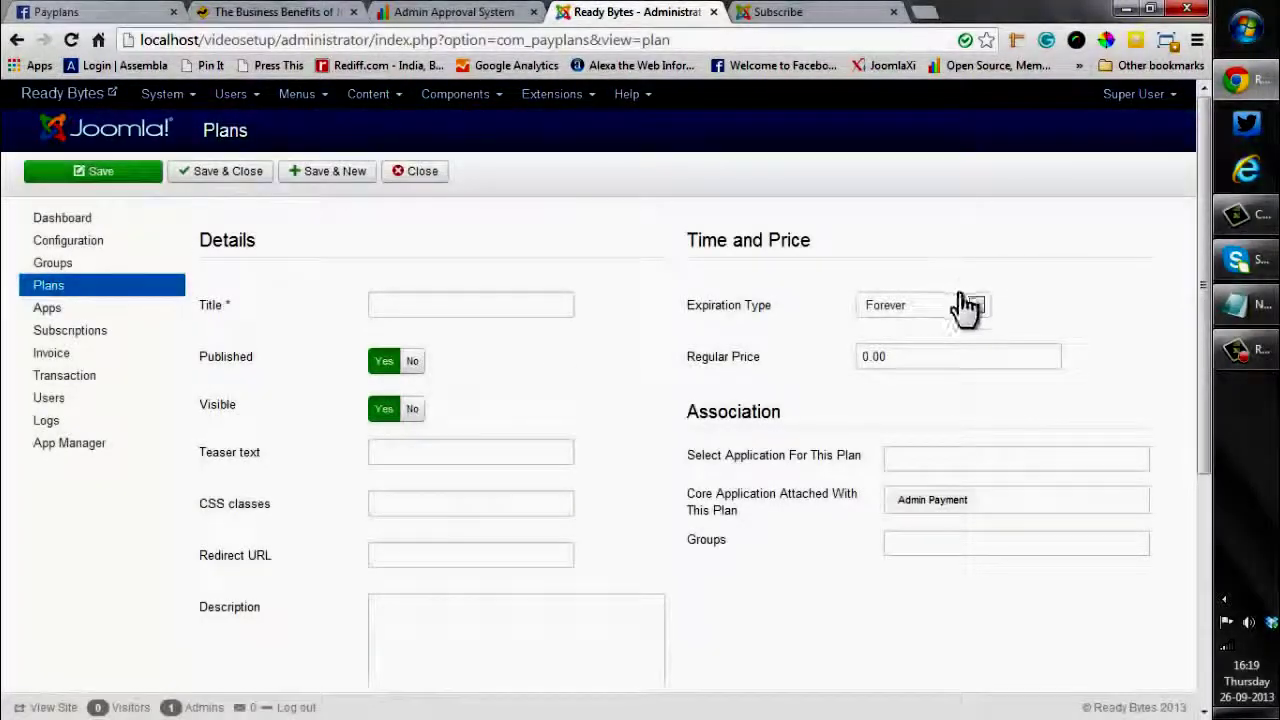
Show the Expiration Type options: Forever, Fixed, Recurring and the trial types
{"action": "left_click", "coordinate": [975, 308]}
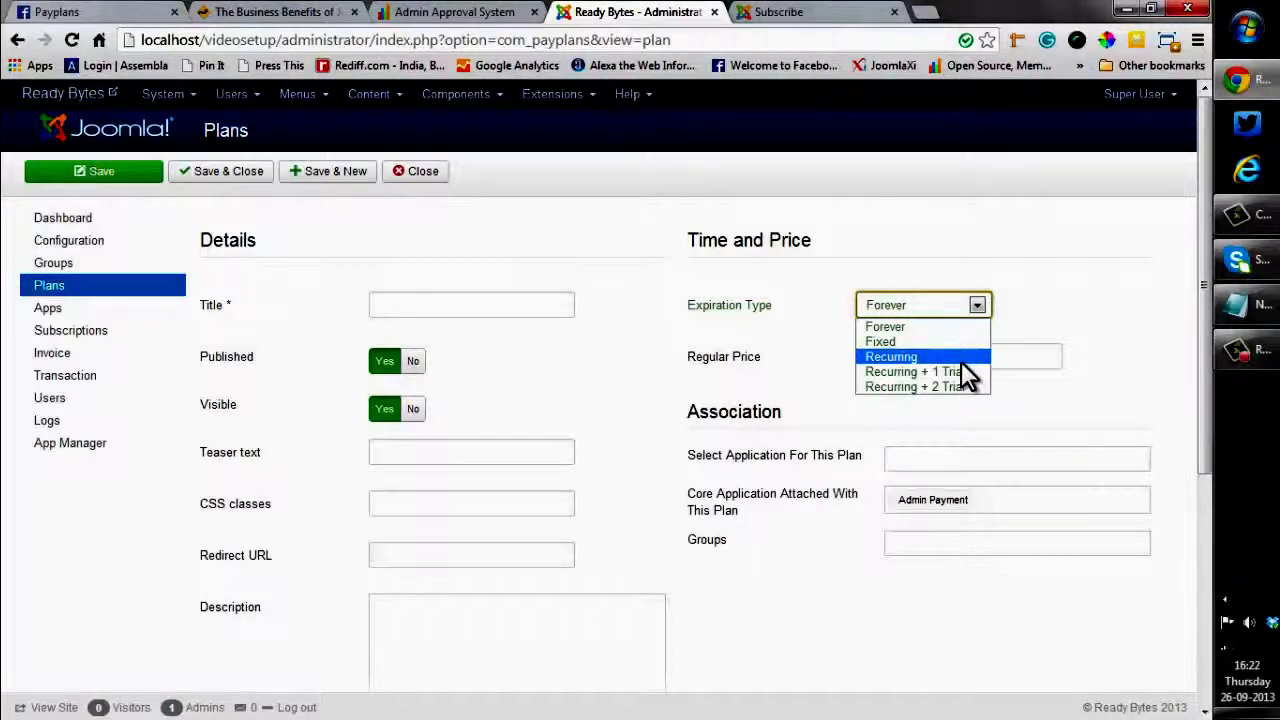
Set the plan's expiration type to Recurring with a regular price of 20
{"action": "key", "text": "Escape"}
{"action": "key", "text": "Down"}
{"action": "key", "text": "Down"}
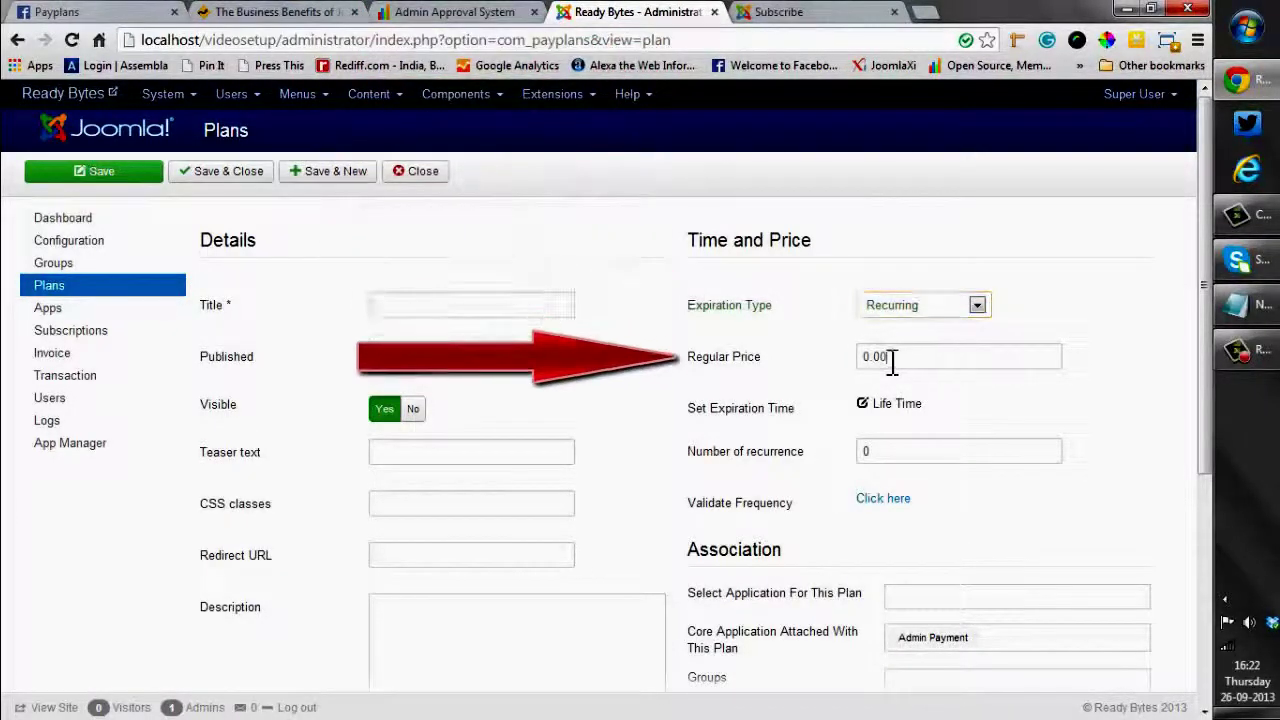
{"action": "left_click_drag", "start_coordinate": [884, 362], "coordinate": [848, 360]}
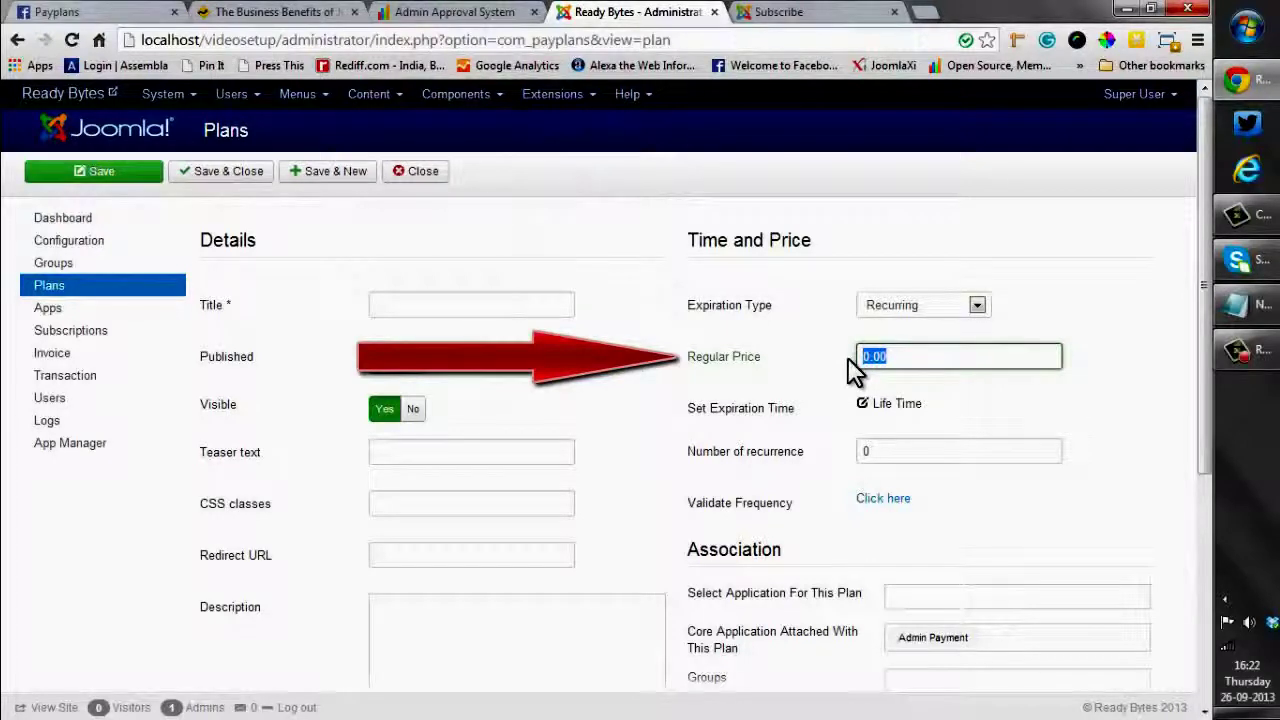
{"action": "type", "text": "20"}
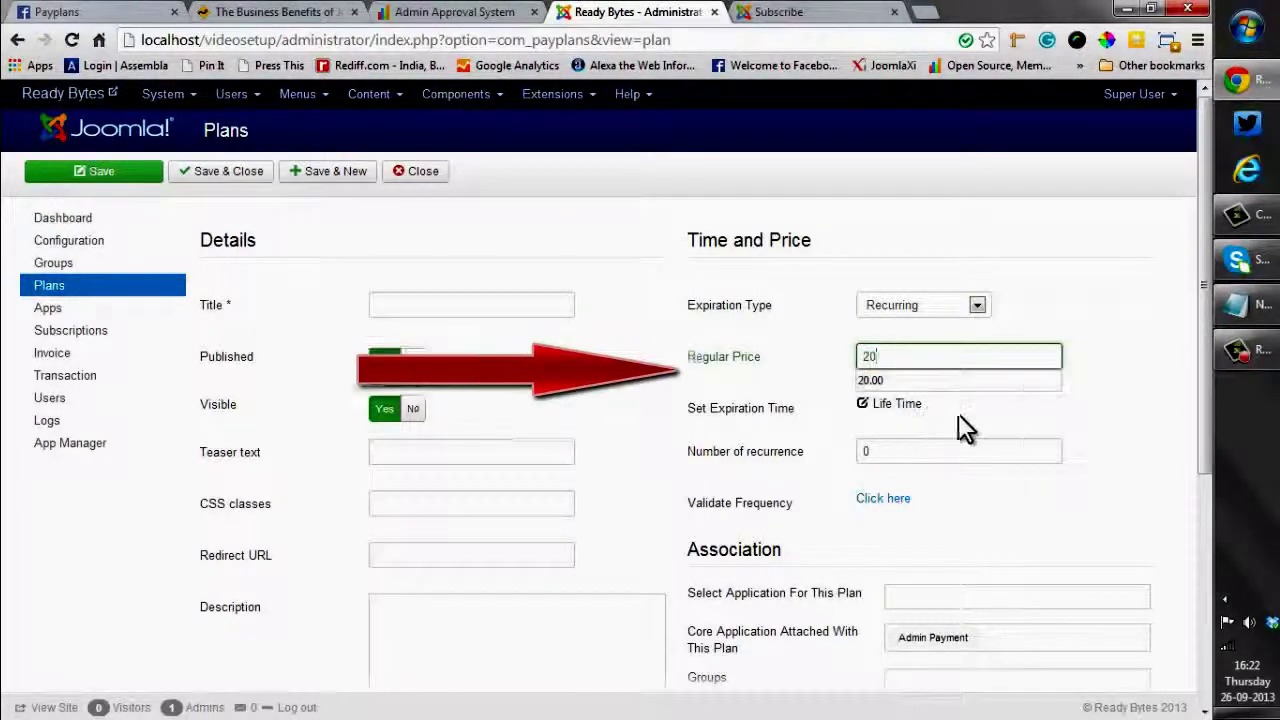
Set the expiration time to 1 month with 2 recurrences
{"action": "left_click", "coordinate": [898, 408]}
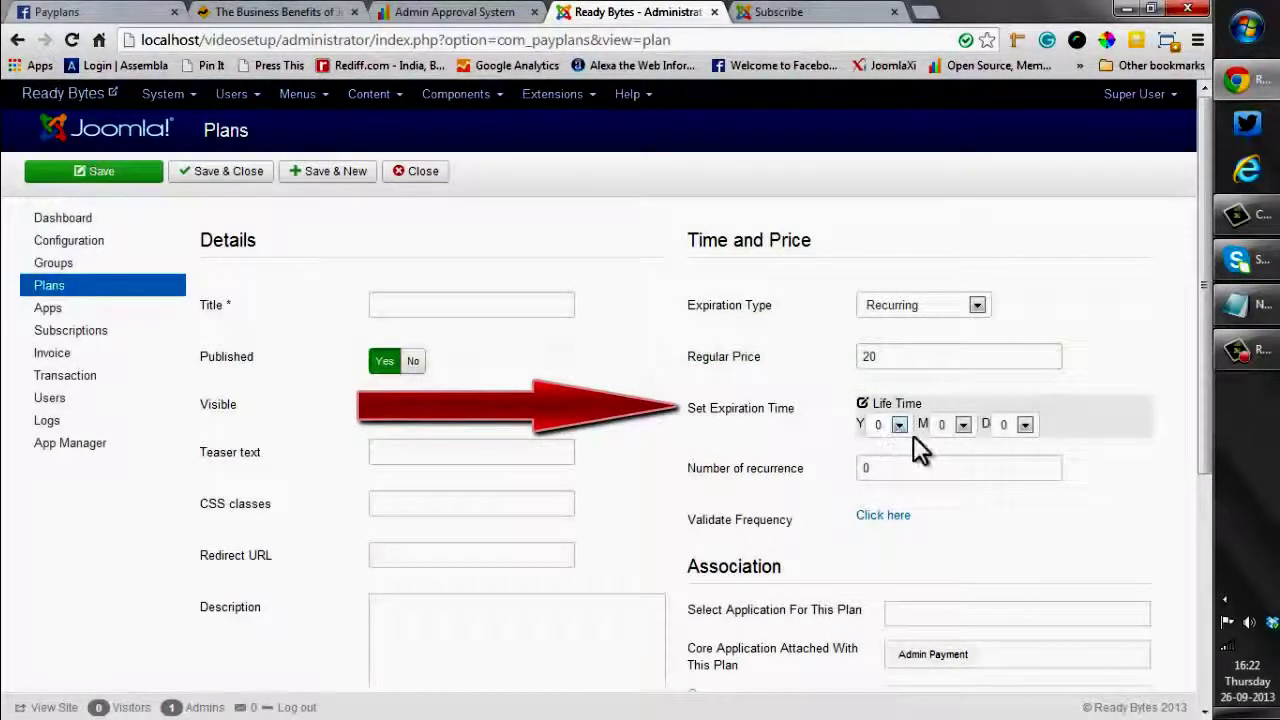
{"action": "left_click", "coordinate": [963, 426]}
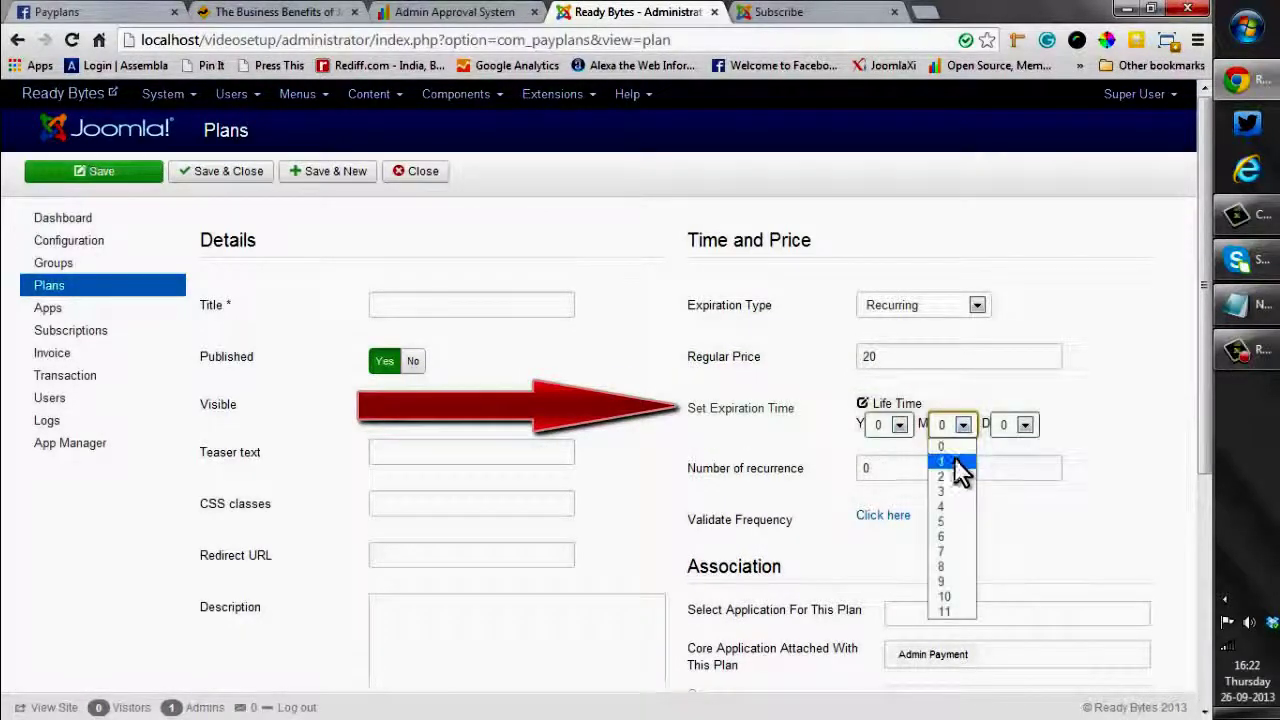
{"action": "left_click", "coordinate": [952, 464]}
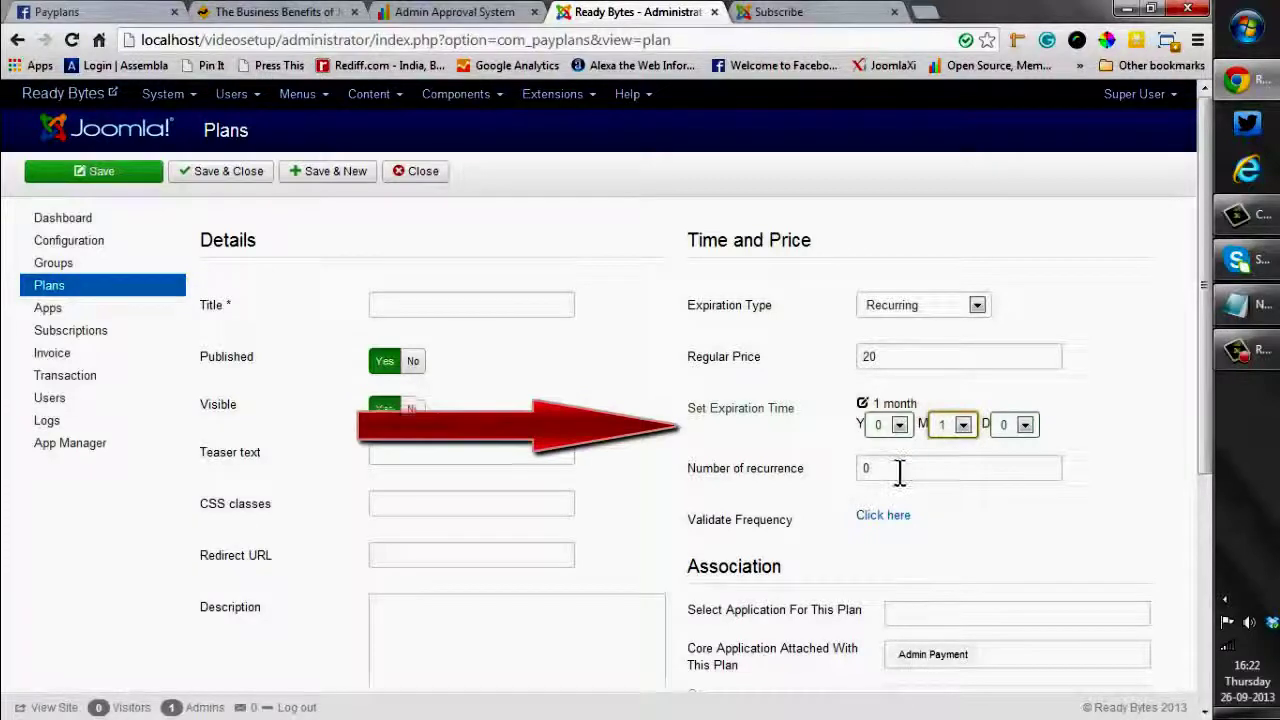
{"action": "left_click_drag", "start_coordinate": [896, 472], "coordinate": [857, 471]}
{"action": "type", "text": "2"}
{"action": "left_click", "coordinate": [1034, 489]}
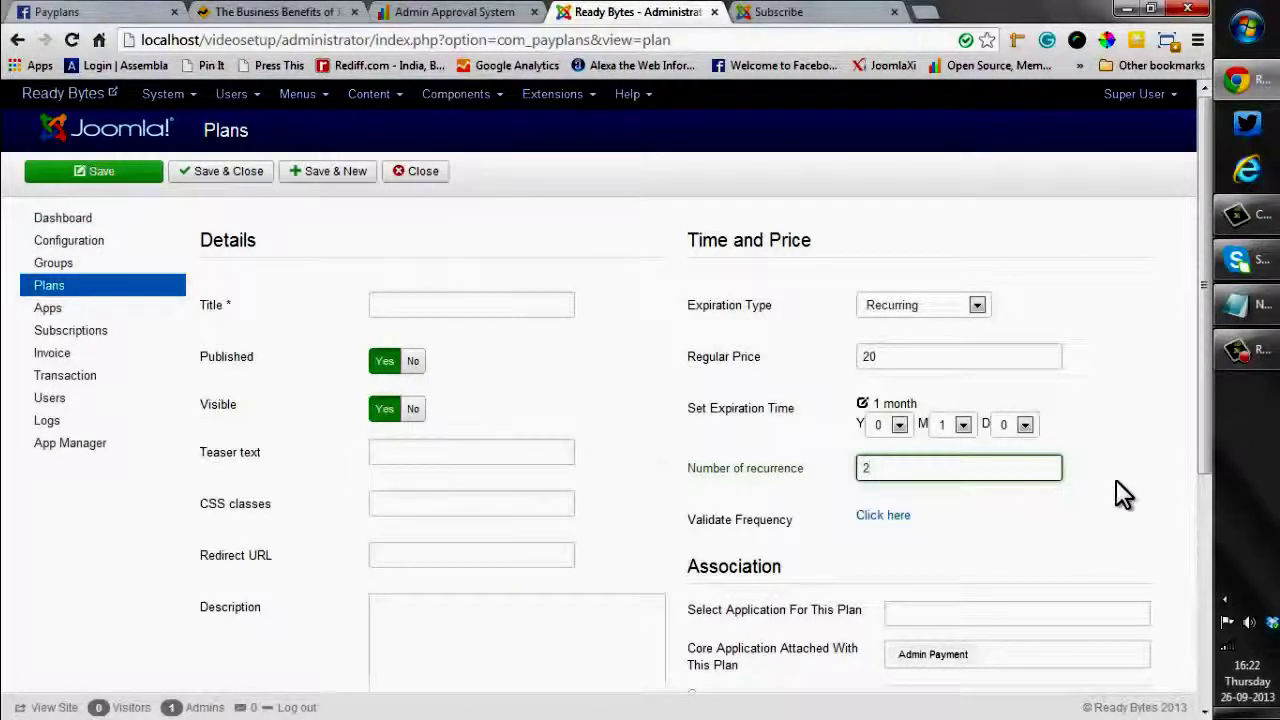
{"action": "left_click", "coordinate": [1117, 480]}
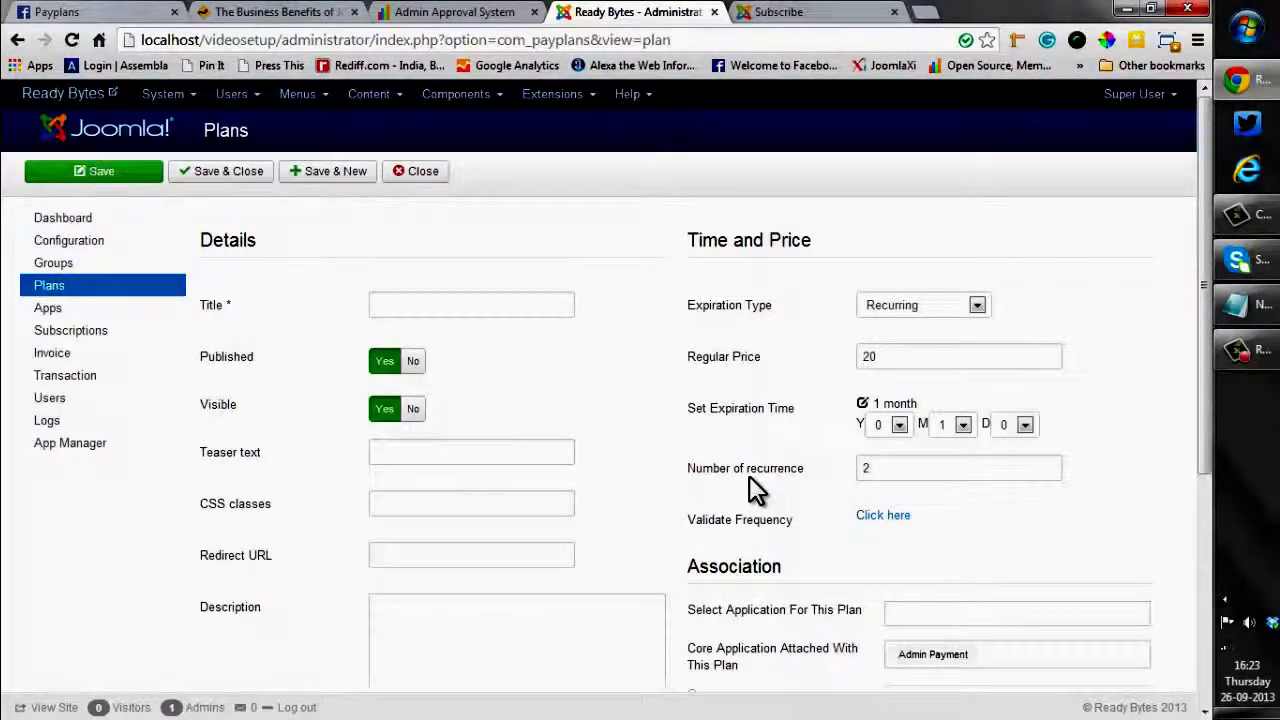
Title the plan 'Easy to use'
{"action": "left_click", "coordinate": [408, 304]}
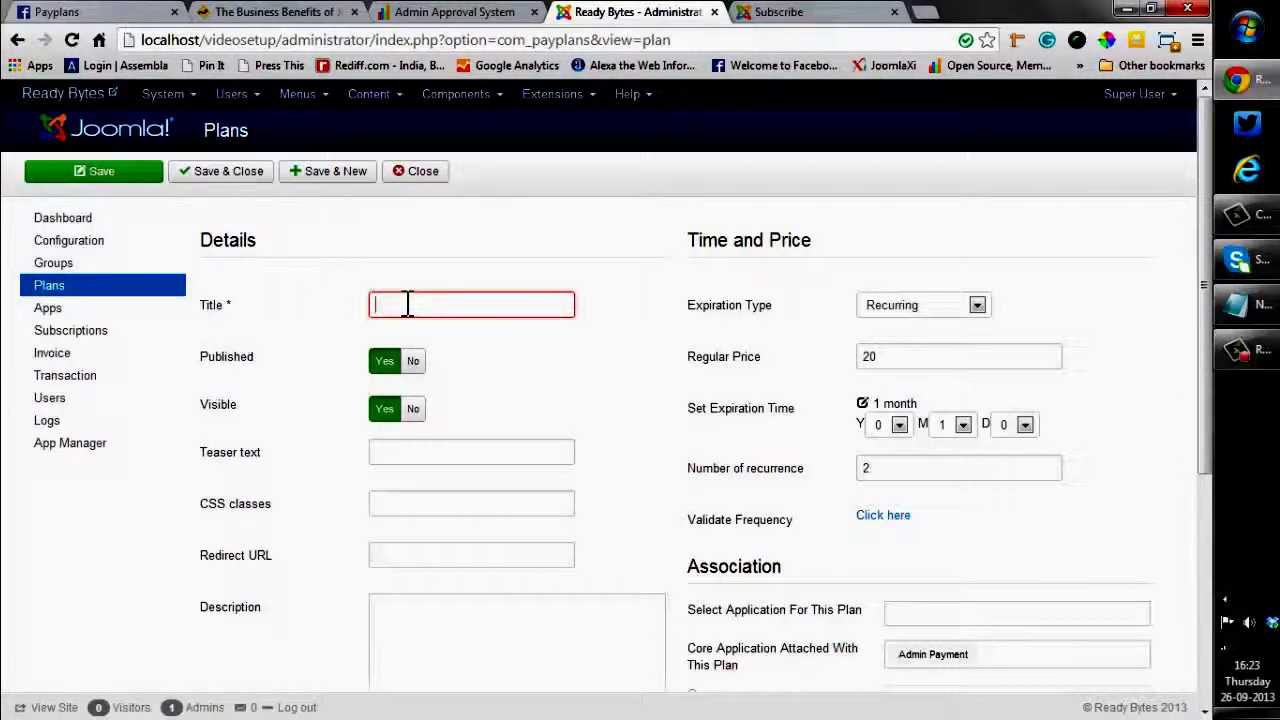
{"action": "type", "text": "Easy to "}
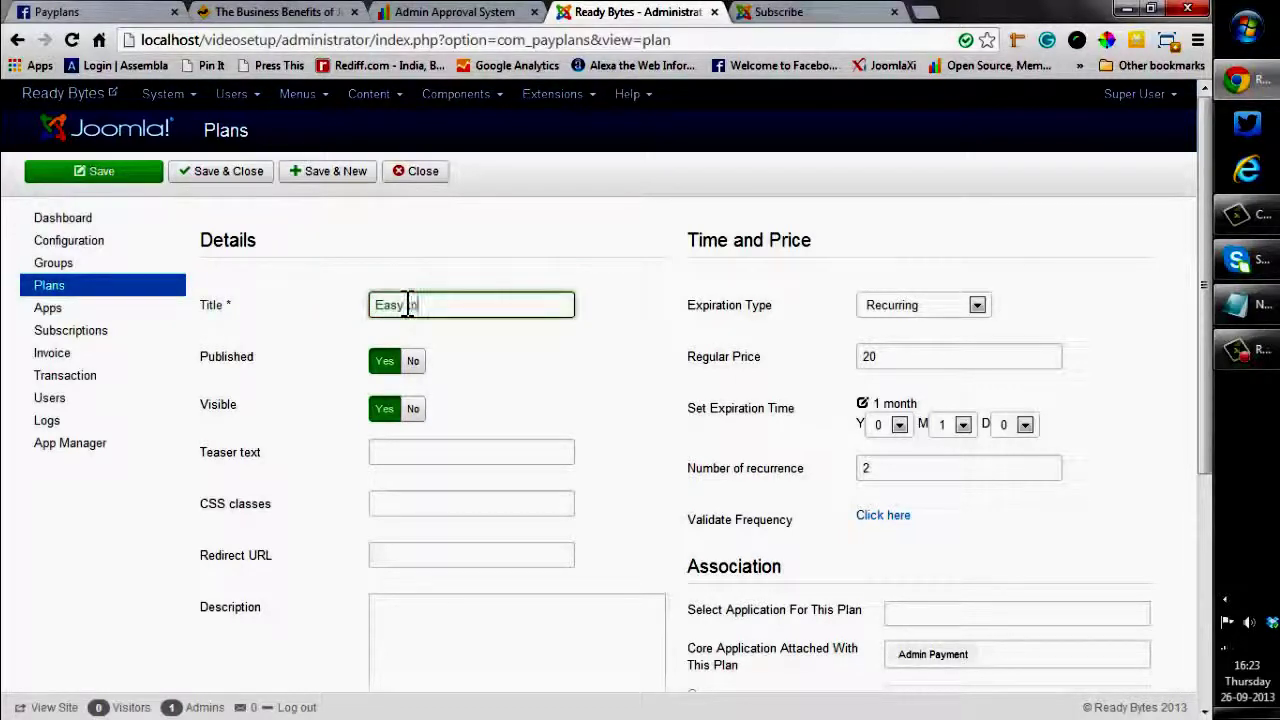
{"action": "type", "text": "use"}
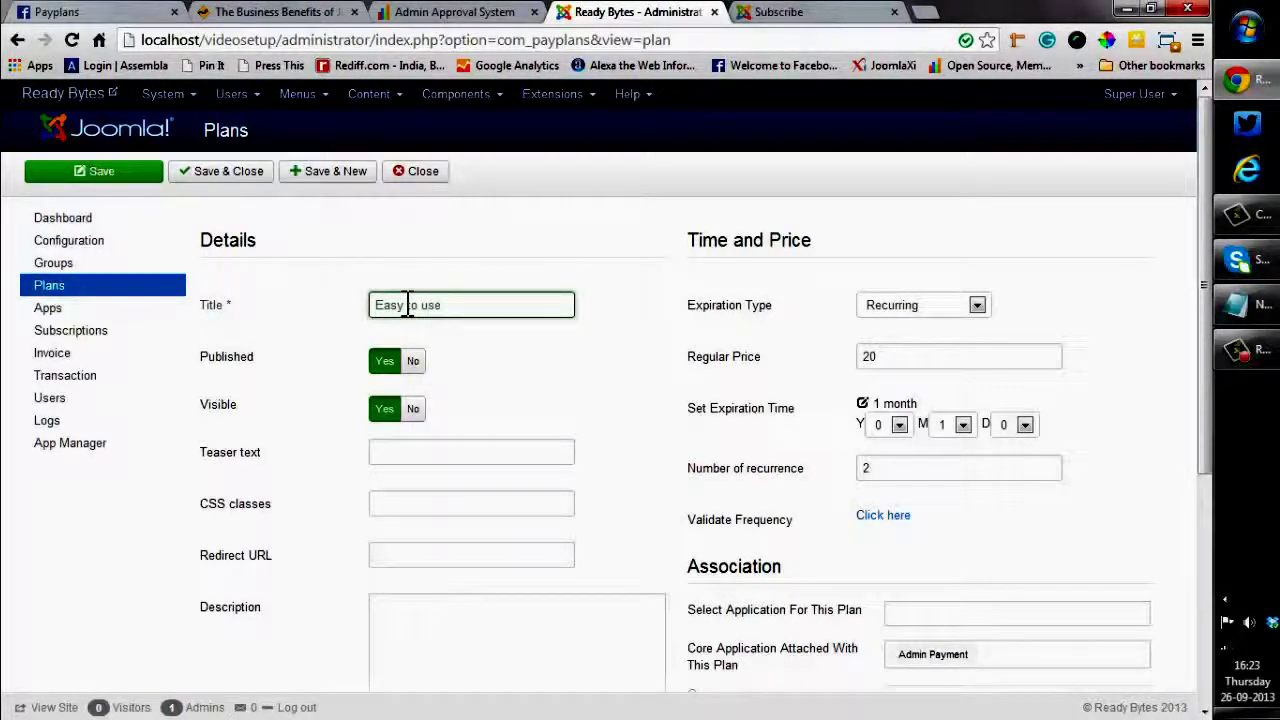
{"action": "left_click", "coordinate": [250, 374]}
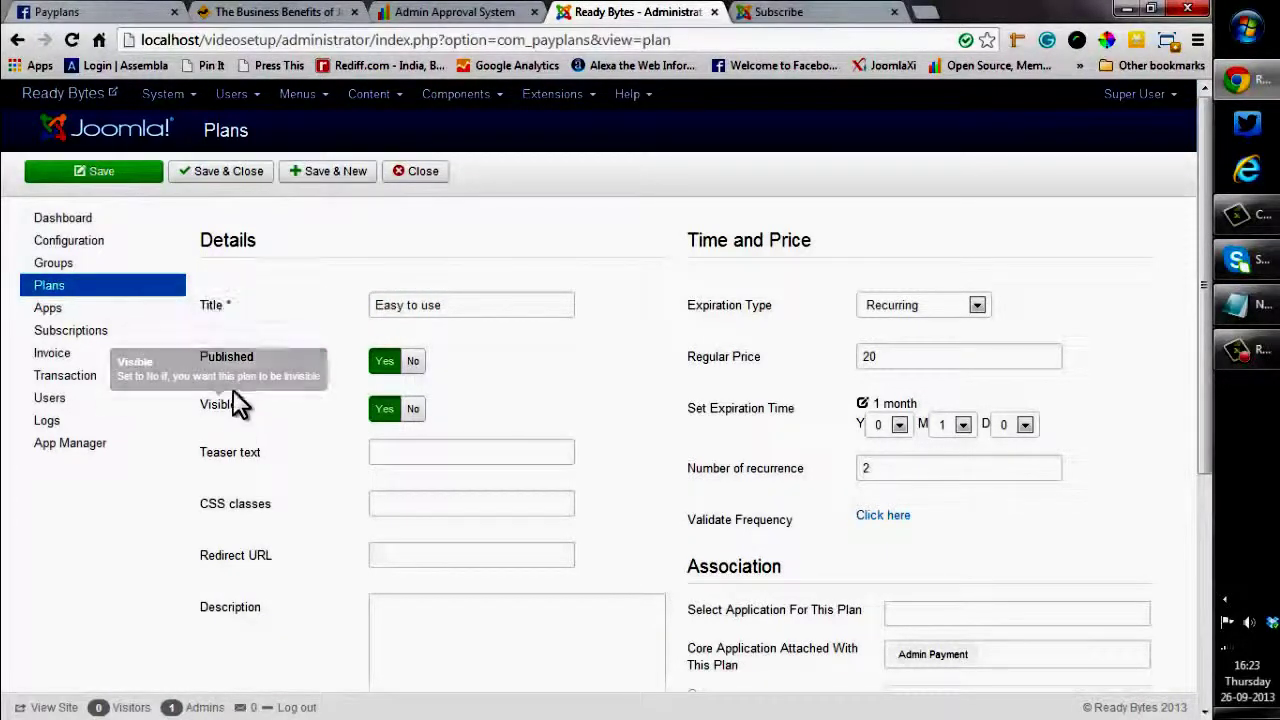
Enter 'Recurring Plan' as the plan's teaser text
{"action": "mouse_move", "coordinate": [225, 421]}
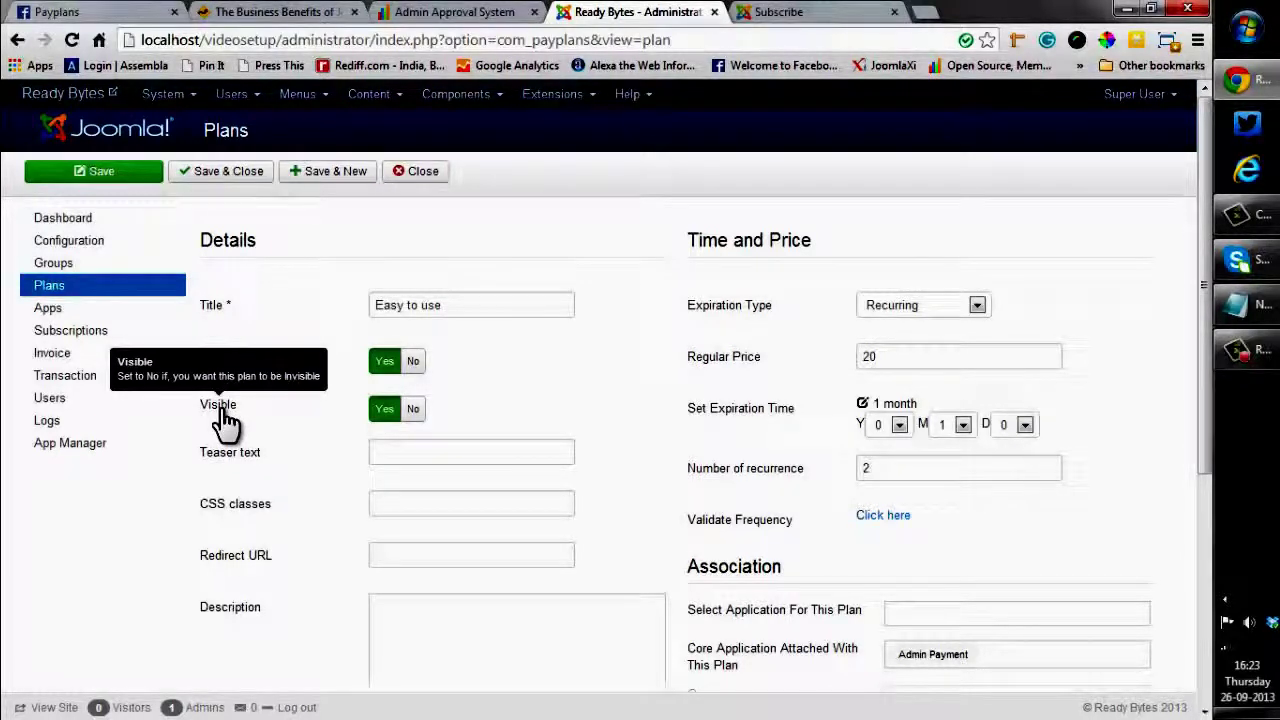
{"action": "left_click", "coordinate": [380, 452]}
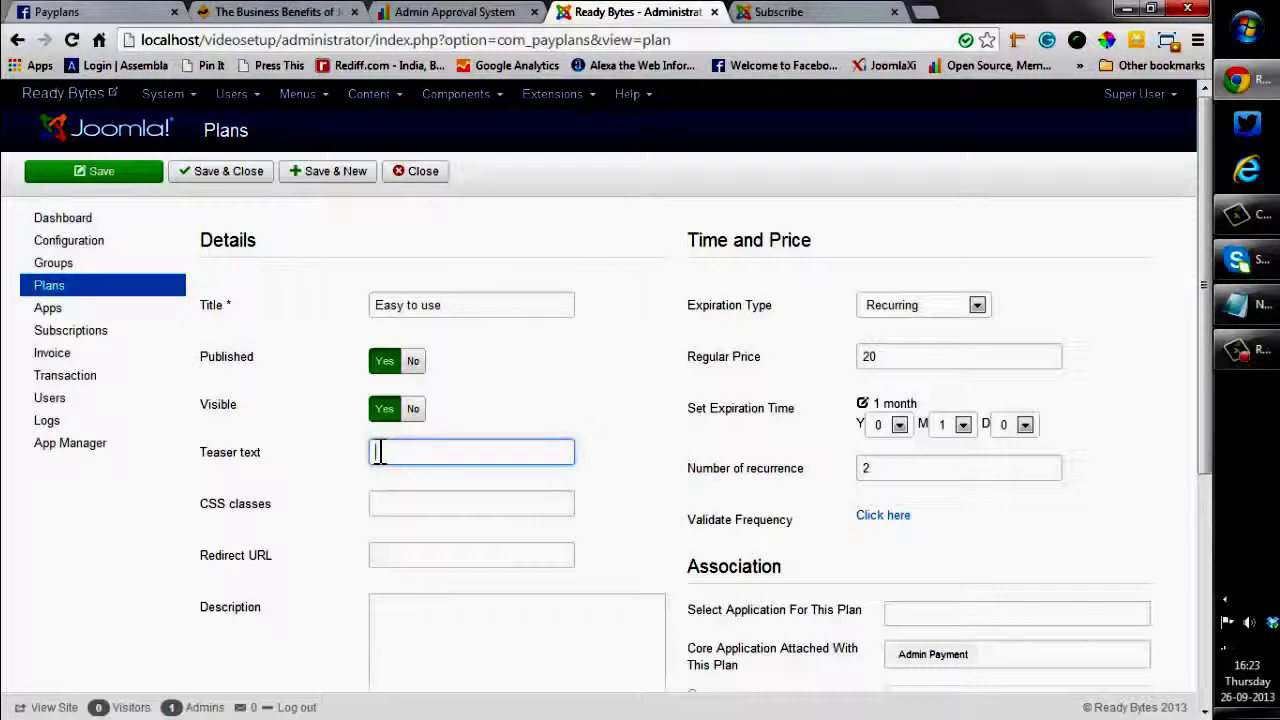
{"action": "type", "text": "Recu"}
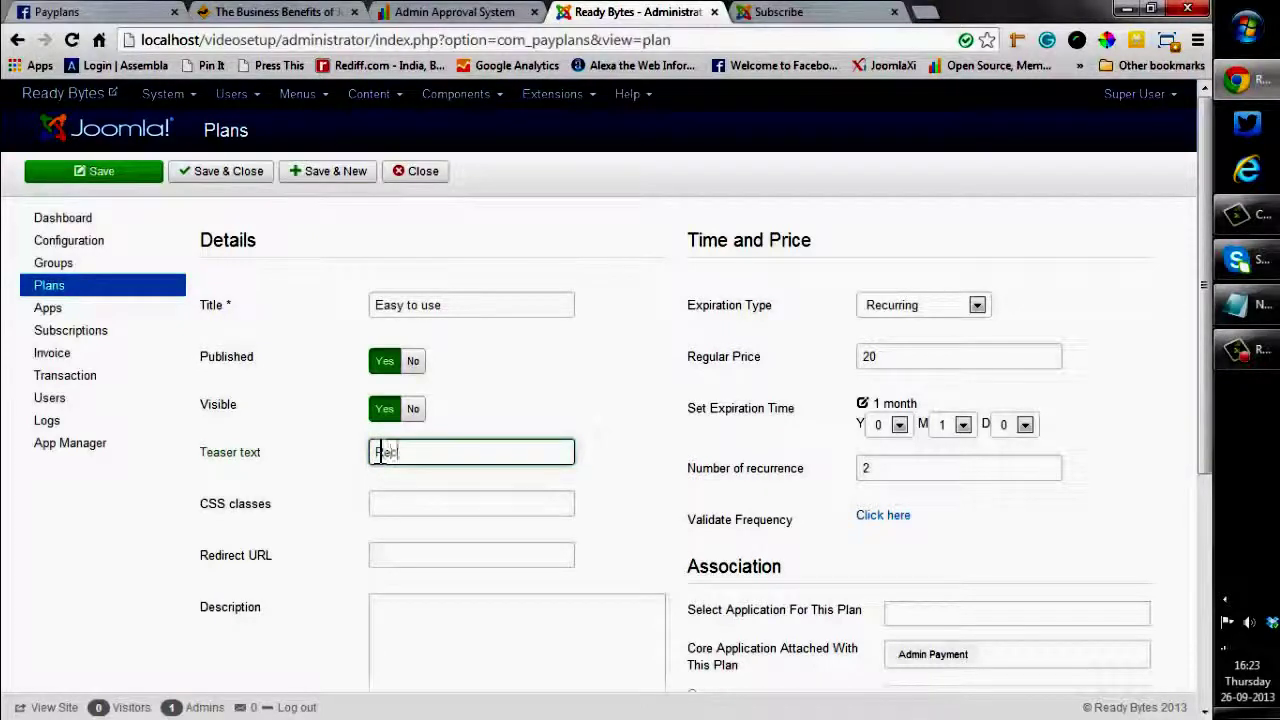
{"action": "type", "text": "rring Plan"}
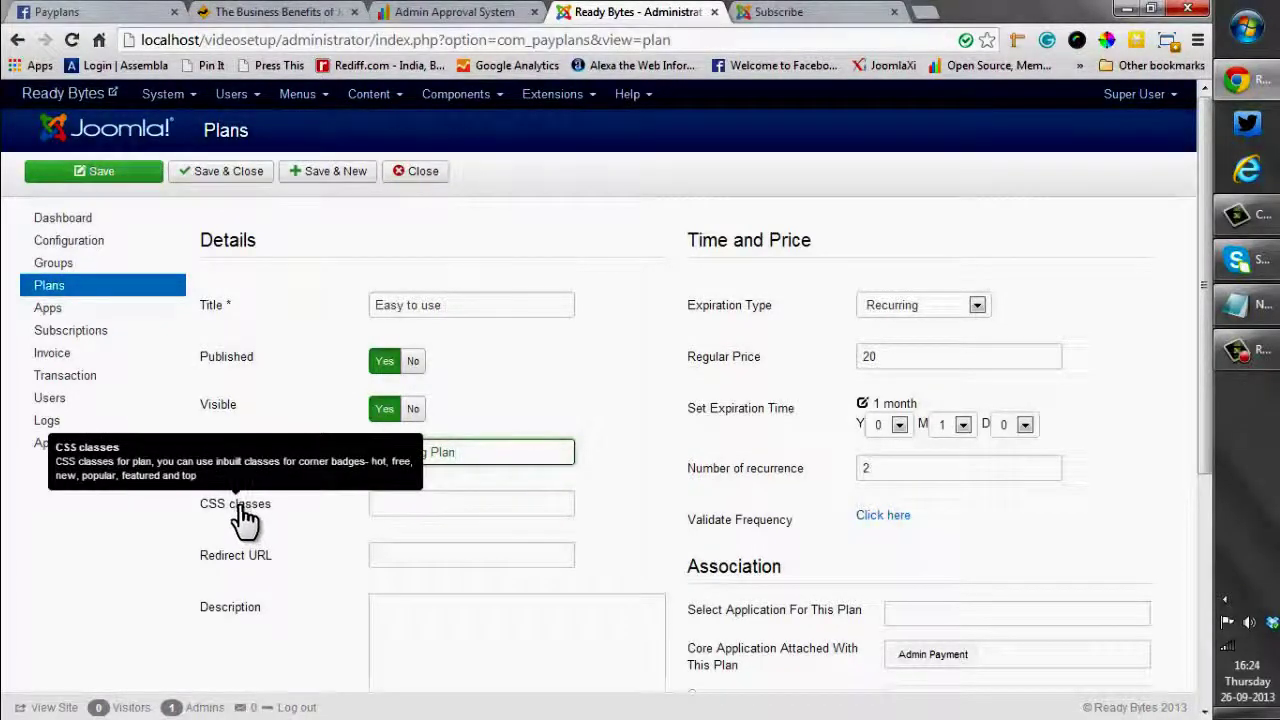
Paste the prepared HTML feature list into the plan's Description using raw HTML mode
{"action": "mouse_move", "coordinate": [243, 573]}
{"action": "scroll", "coordinate": [240, 575], "scroll_direction": "down", "scroll_amount": 2}
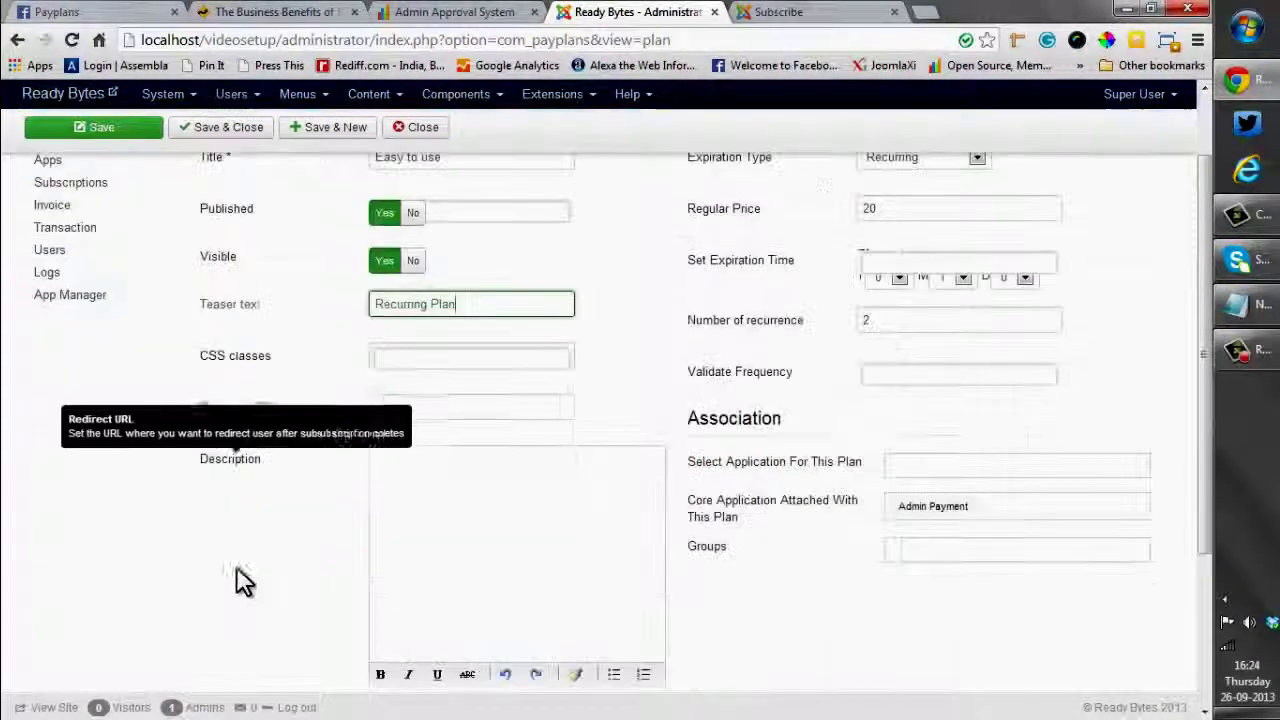
{"action": "mouse_move", "coordinate": [223, 468]}
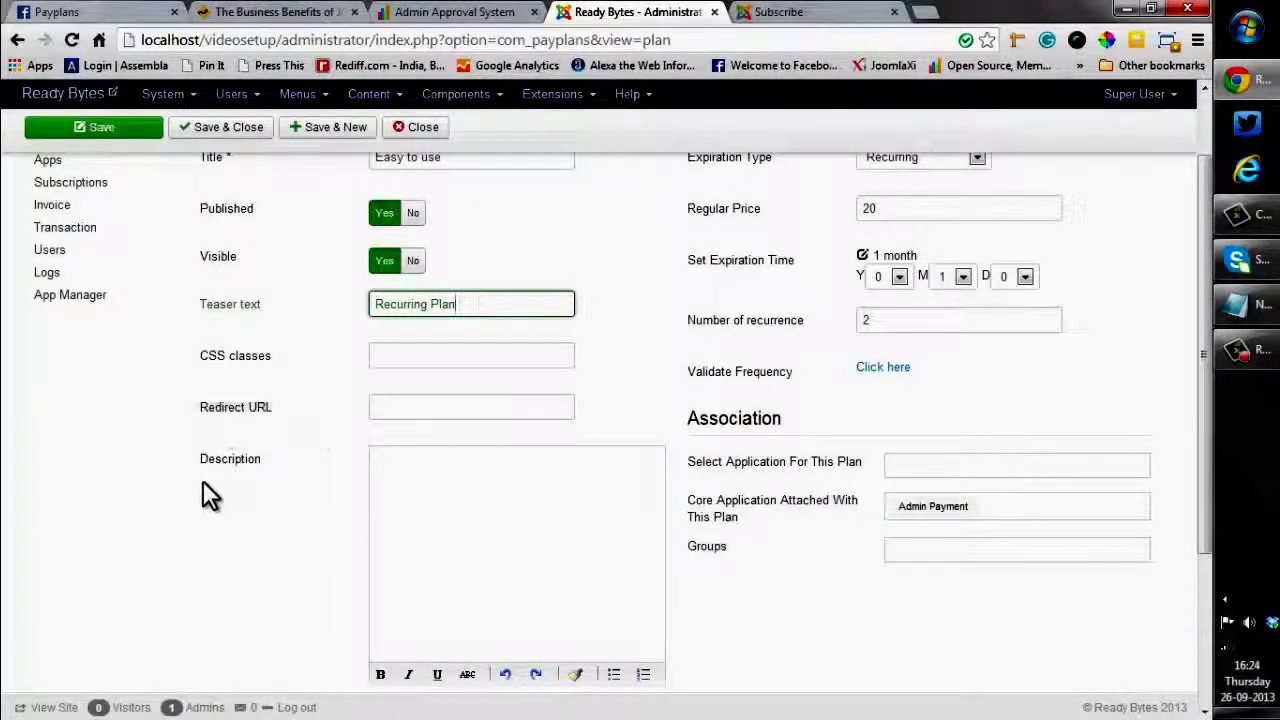
{"action": "scroll", "coordinate": [594, 542], "scroll_direction": "down", "scroll_amount": 3}
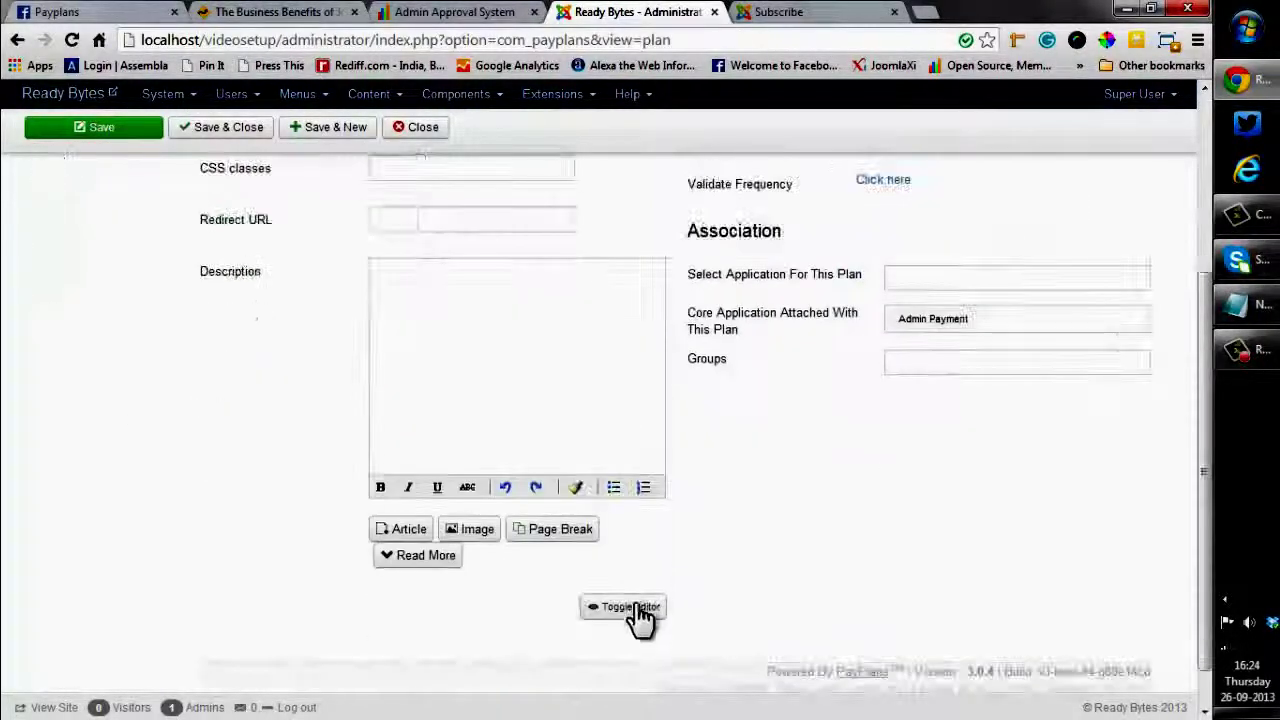
{"action": "left_click", "coordinate": [630, 611]}
{"action": "left_click", "coordinate": [404, 291]}
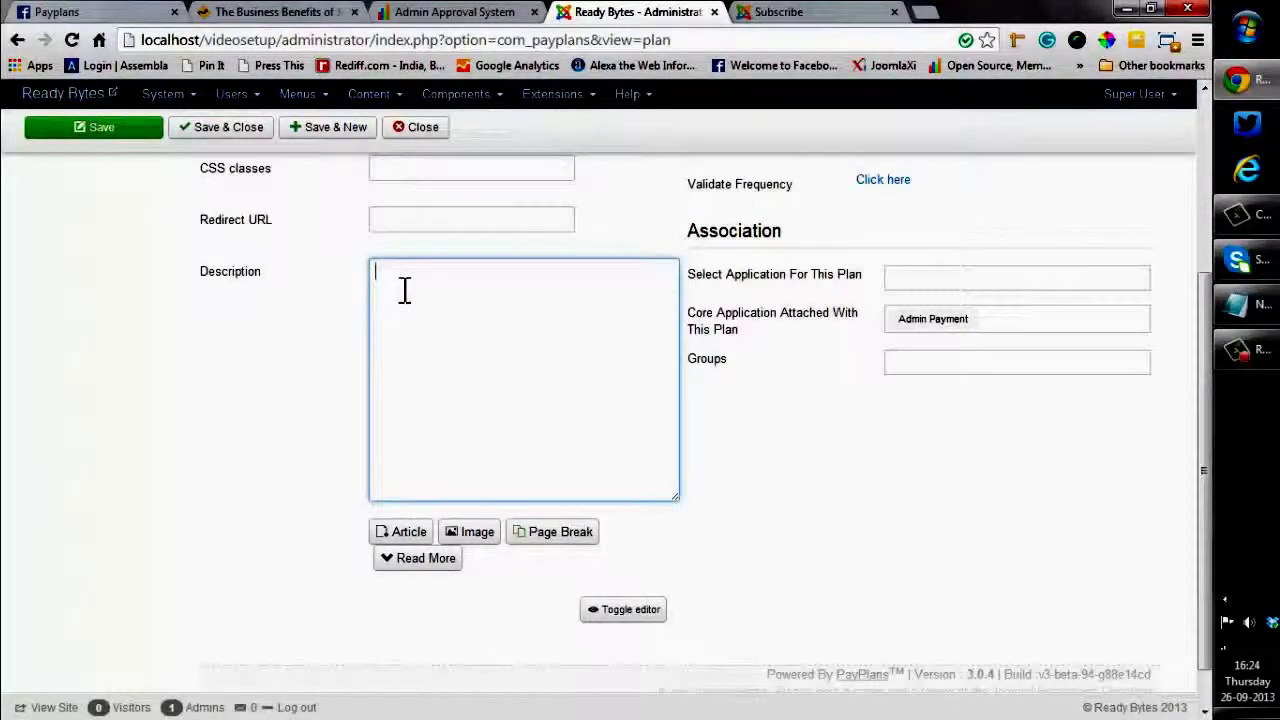
{"action": "type", "text": "<p><span style=\"color: green;\"> </span> Easy to use </p> <hr /> <p><span style=\"color: green;\"> </span> Responsive UI.</p> <hr /> <p><span style=\"color: green;\"> </span> Simple and clean </p> <hr /> <p><span style=\"color: green;\"> </span> Easy to customize </p>"}
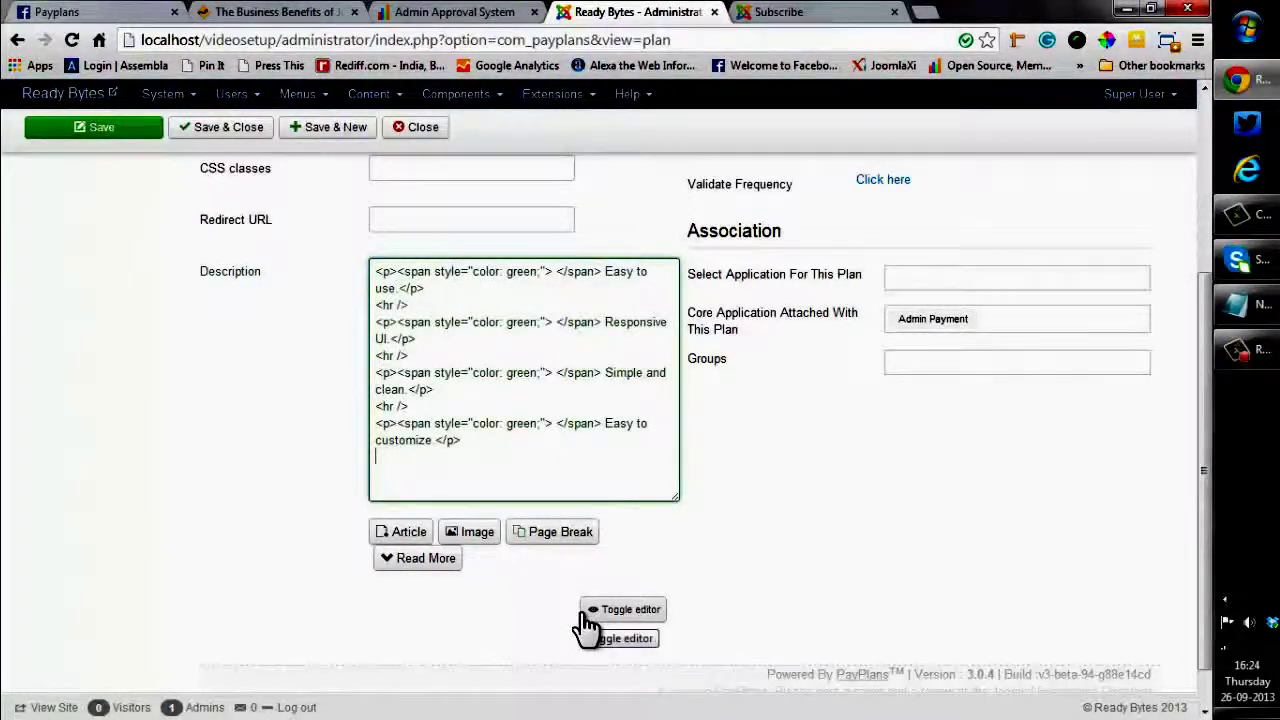
{"action": "left_click", "coordinate": [600, 612]}
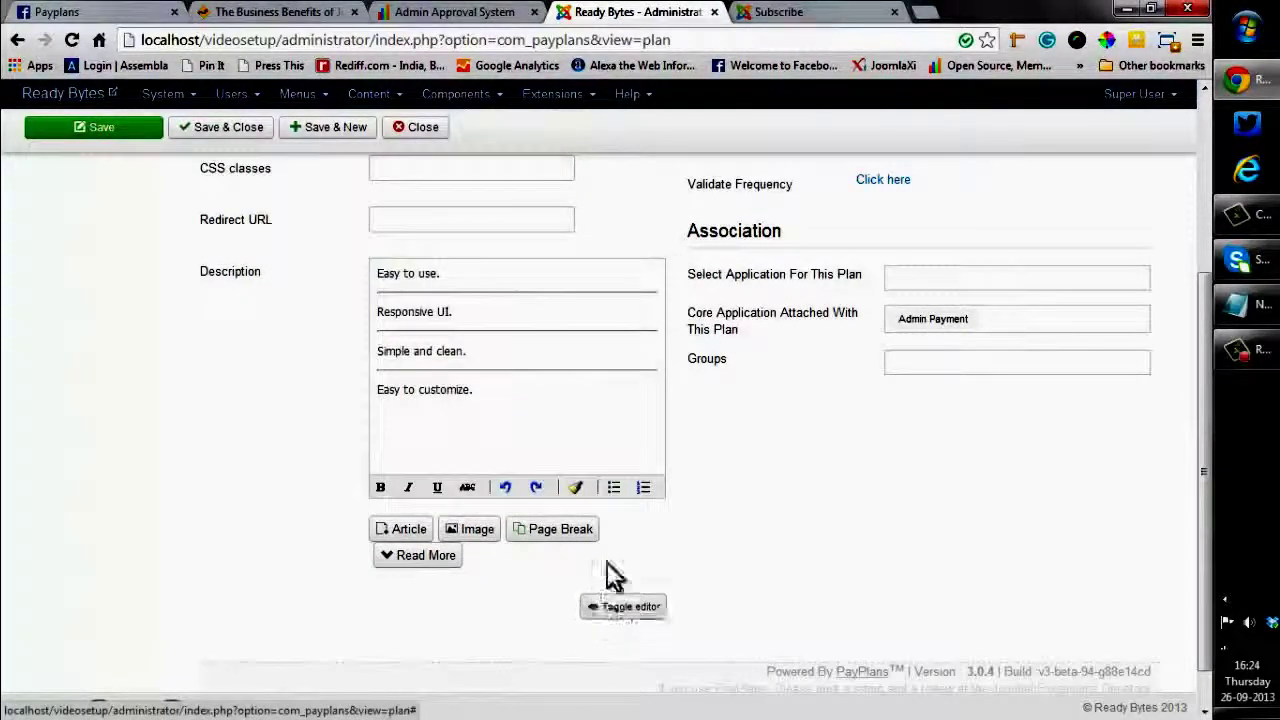
Save the Easy to use plan
{"action": "scroll", "coordinate": [700, 457], "scroll_direction": "up", "scroll_amount": 1}
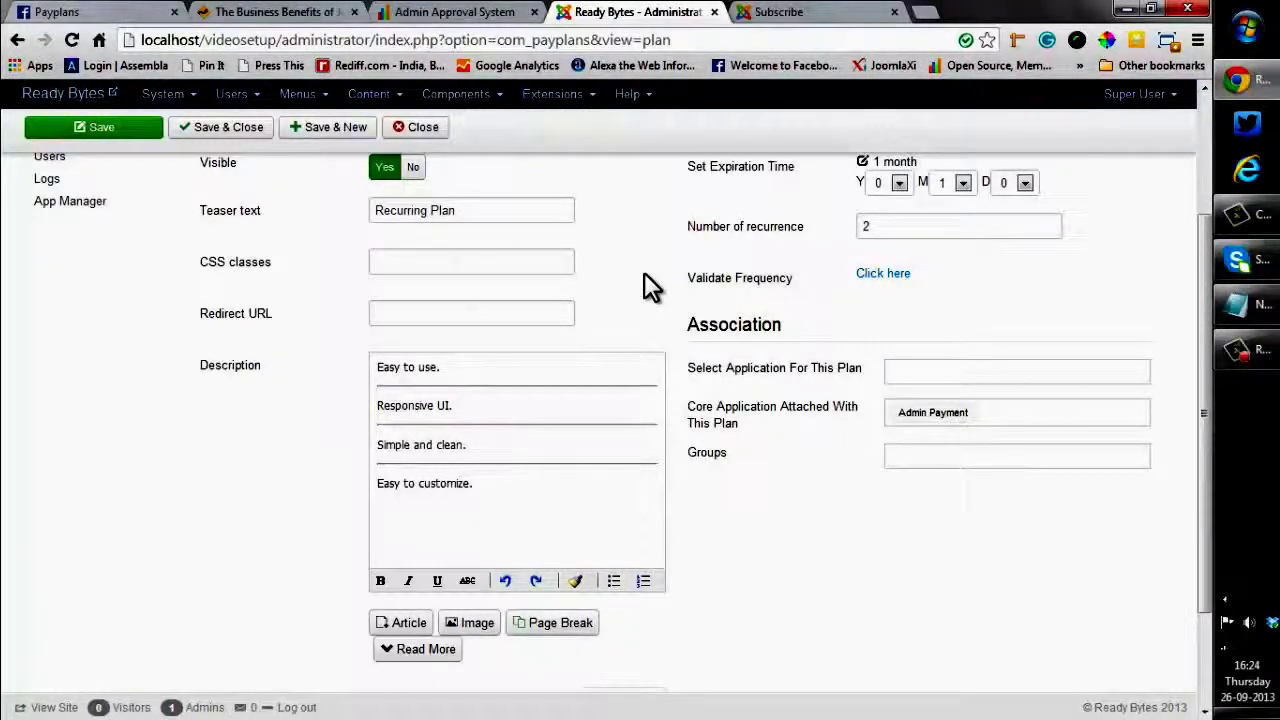
{"action": "scroll", "coordinate": [644, 273], "scroll_direction": "up", "scroll_amount": 5}
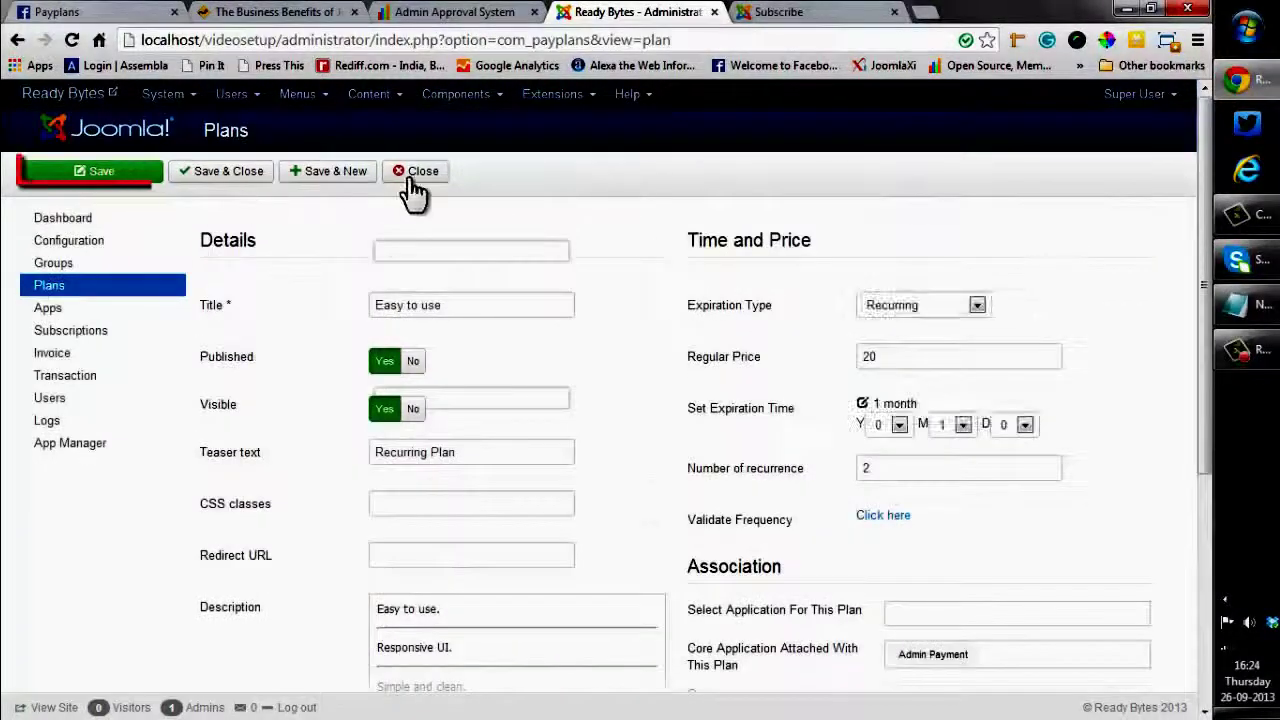
{"action": "left_click", "coordinate": [76, 180]}
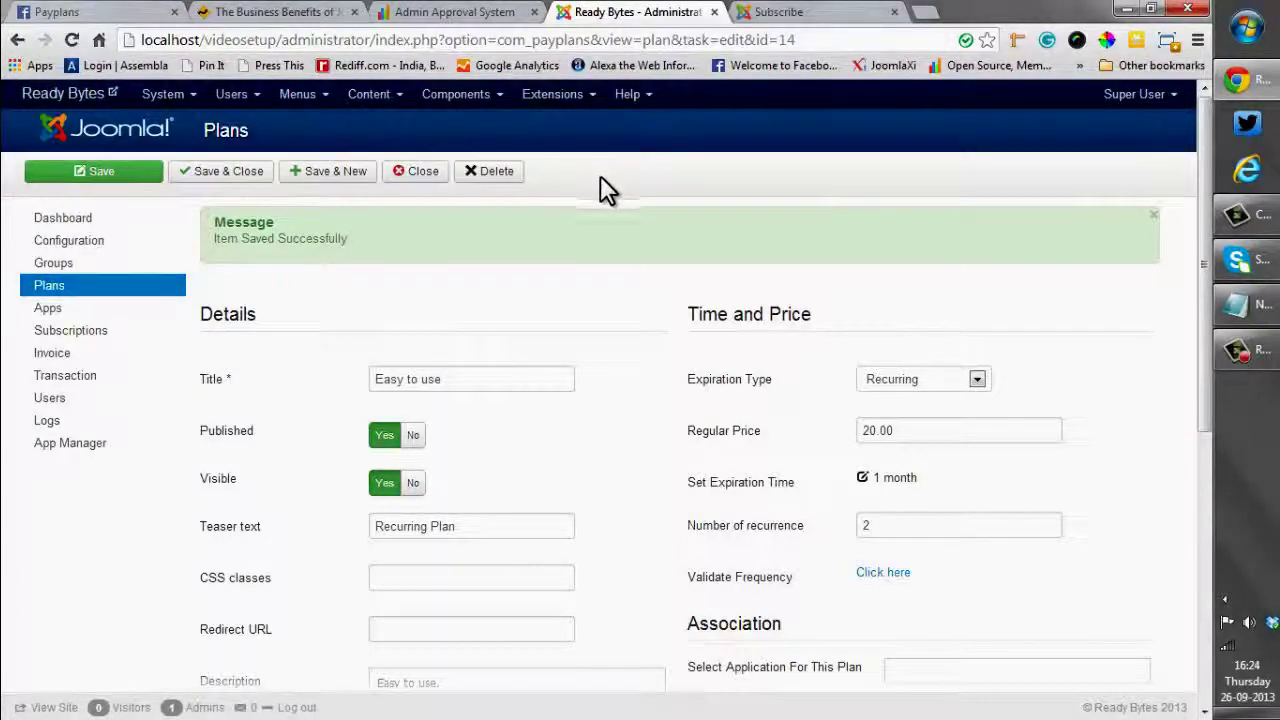
Reload the front-end Subscribe page to show Easy to use at $20.00 per month and select its teaser
{"action": "left_click", "coordinate": [805, 13]}
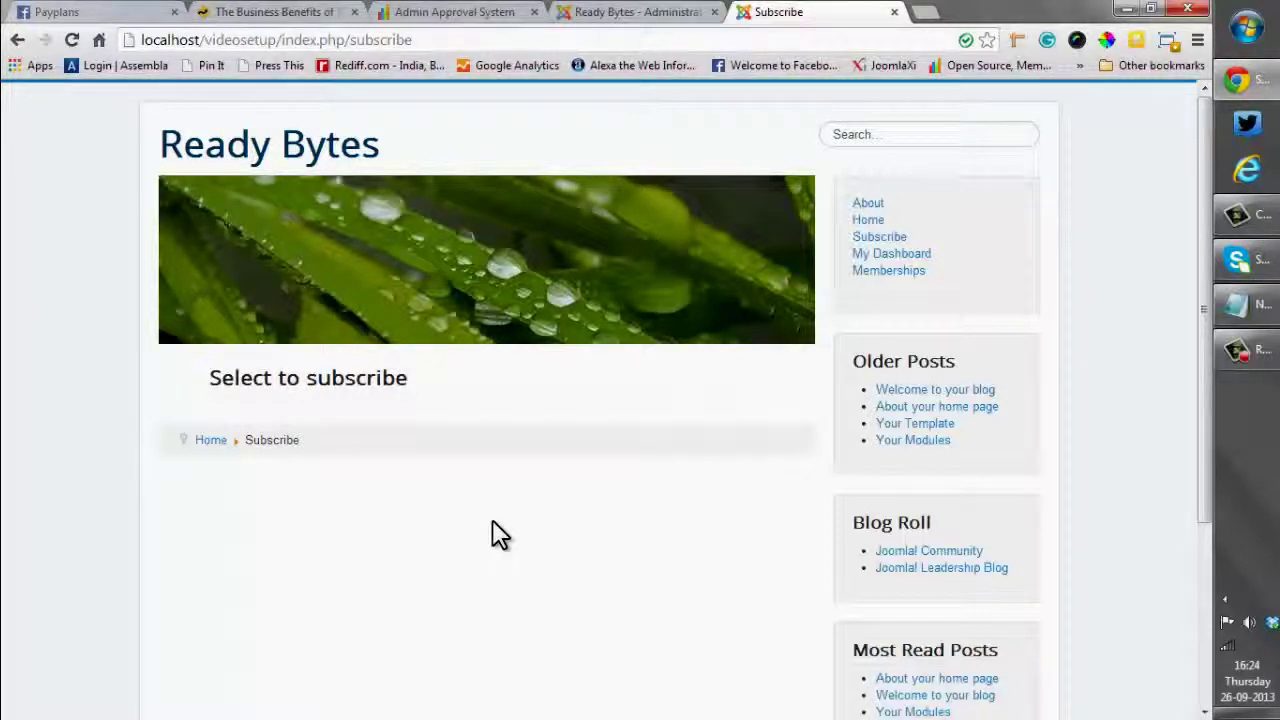
{"action": "scroll", "coordinate": [492, 521], "scroll_direction": "down", "scroll_amount": 1}
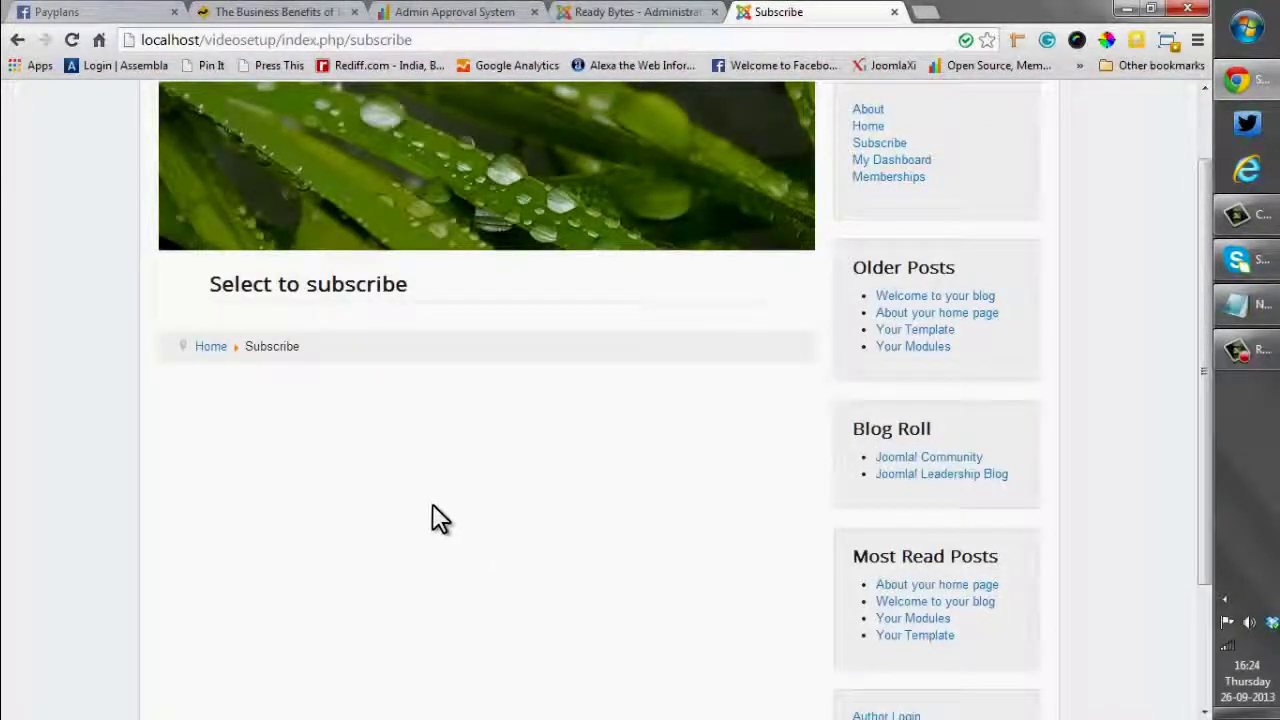
{"action": "left_click", "coordinate": [72, 42]}
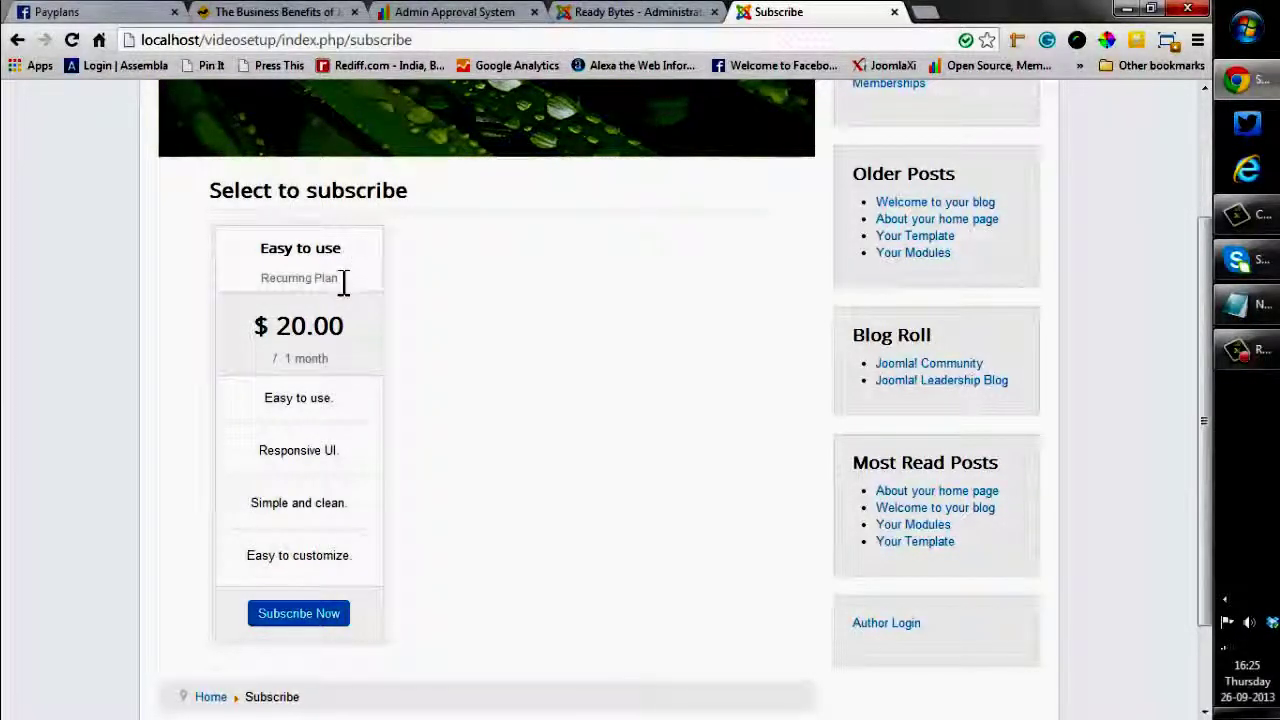
{"action": "triple_click", "coordinate": [343, 281]}
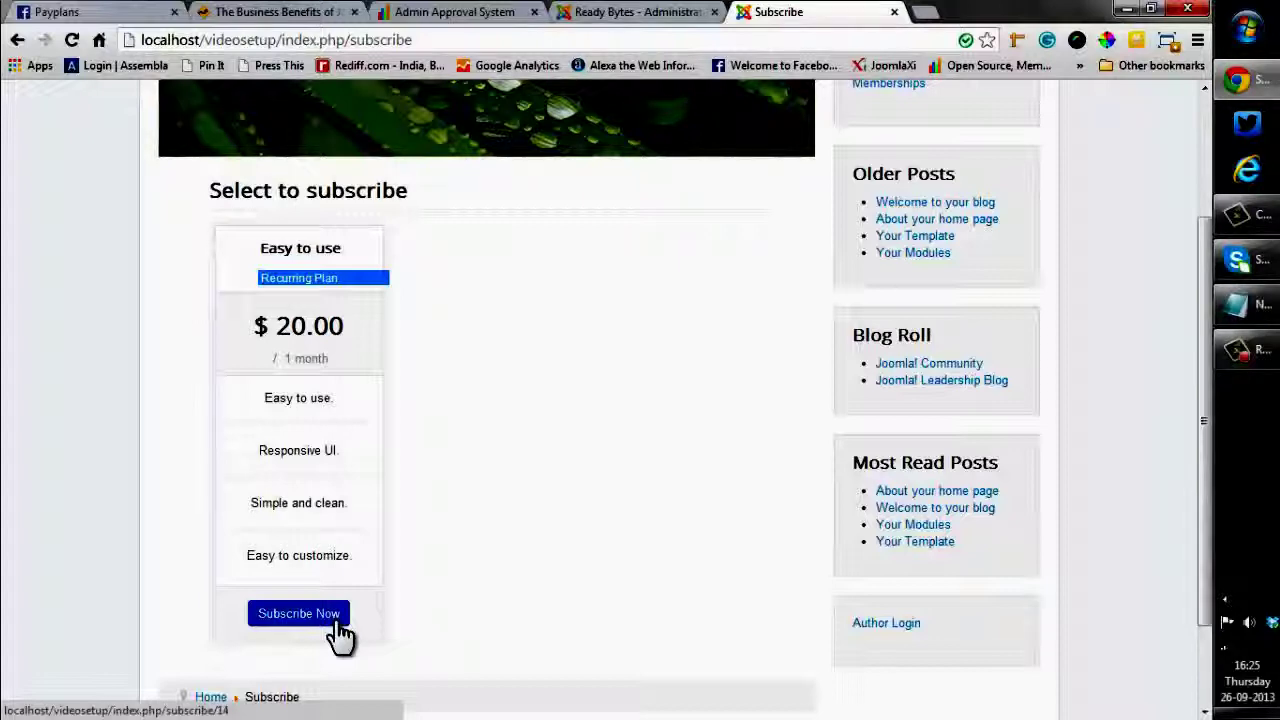
Return to the Easy to use plan's edit form and check the CSS classes tooltip
{"action": "left_click", "coordinate": [606, 14]}
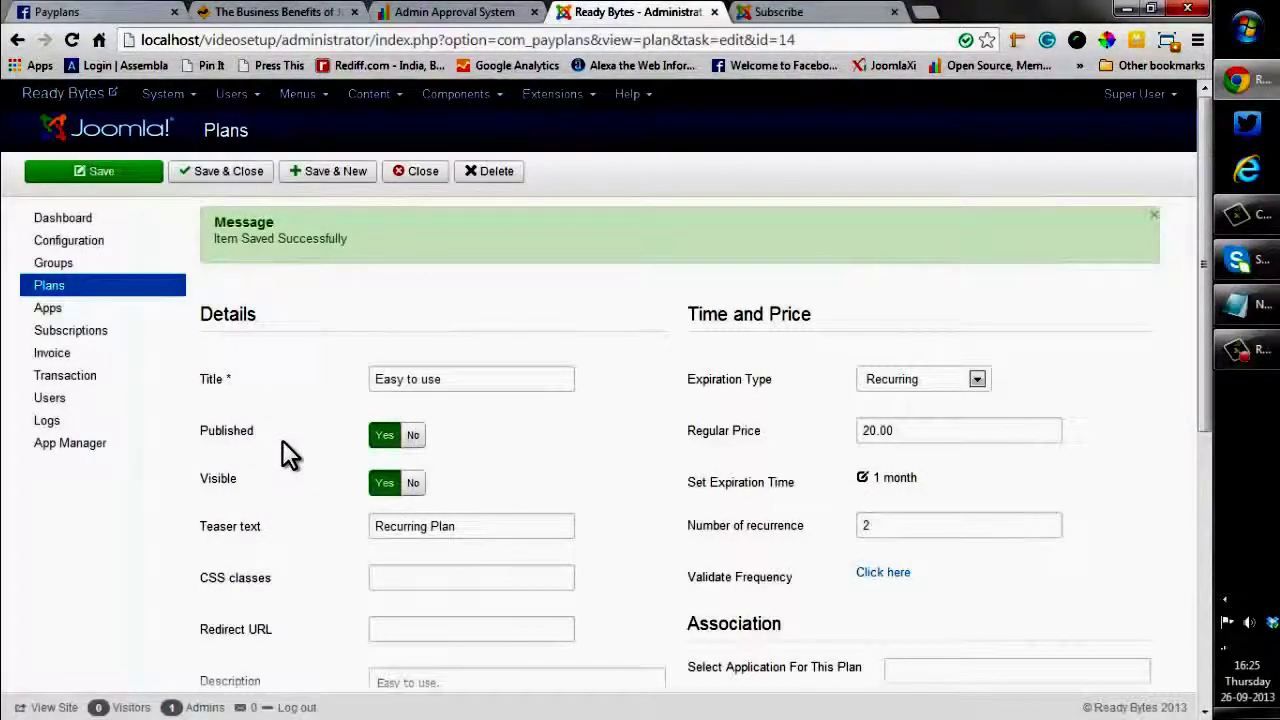
{"action": "scroll", "coordinate": [282, 442], "scroll_direction": "down", "scroll_amount": 2}
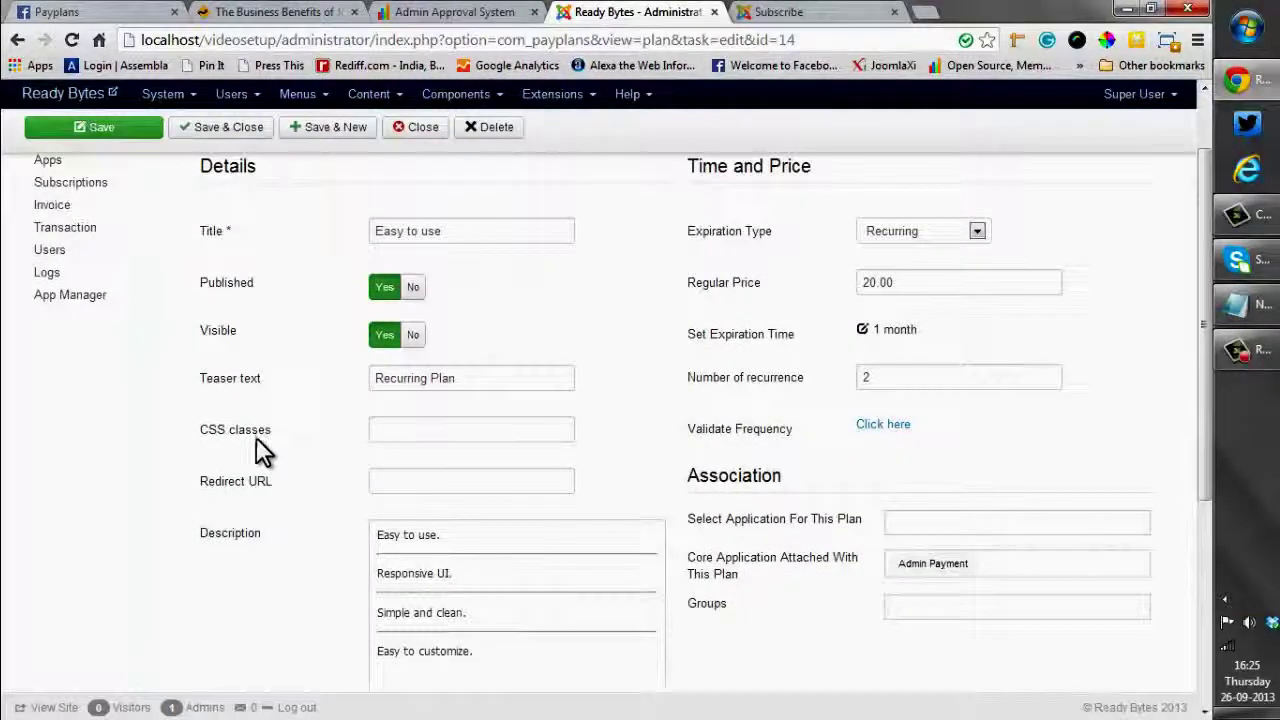
{"action": "mouse_move", "coordinate": [224, 446]}
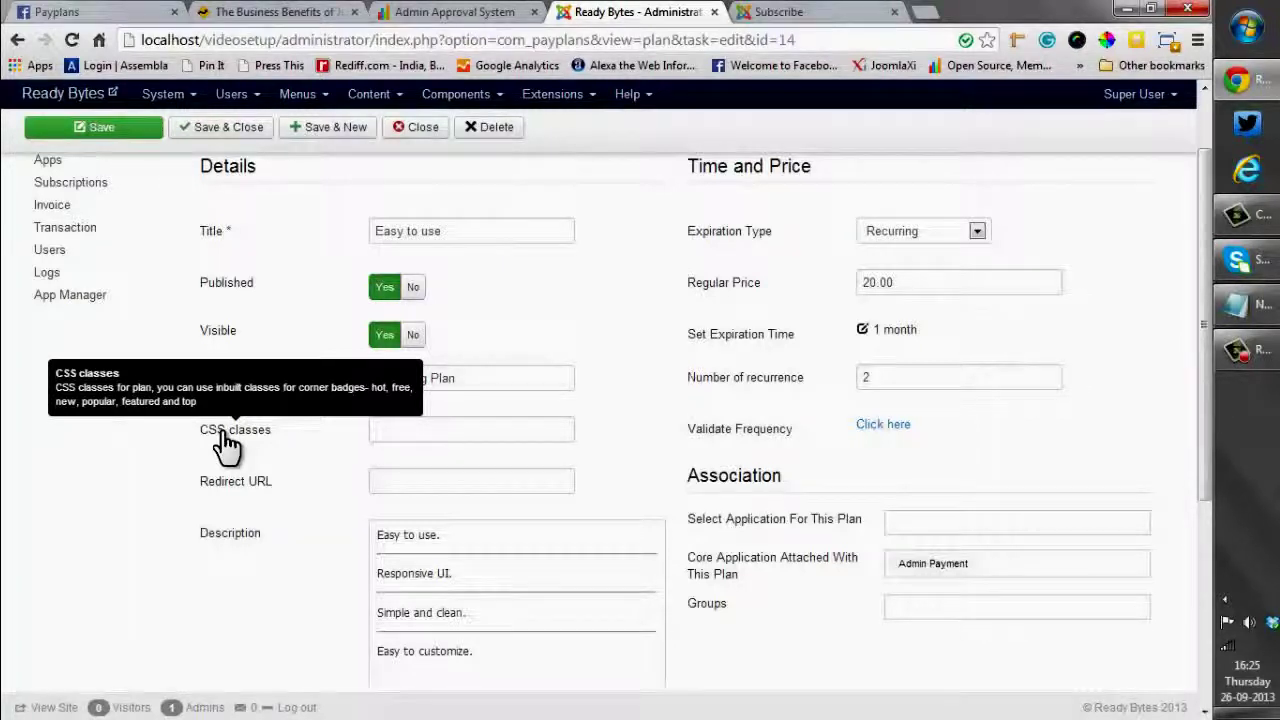
Add the CSS class 'hot' to the plan and save and close it
{"action": "left_click", "coordinate": [399, 432]}
{"action": "type", "text": "hot"}
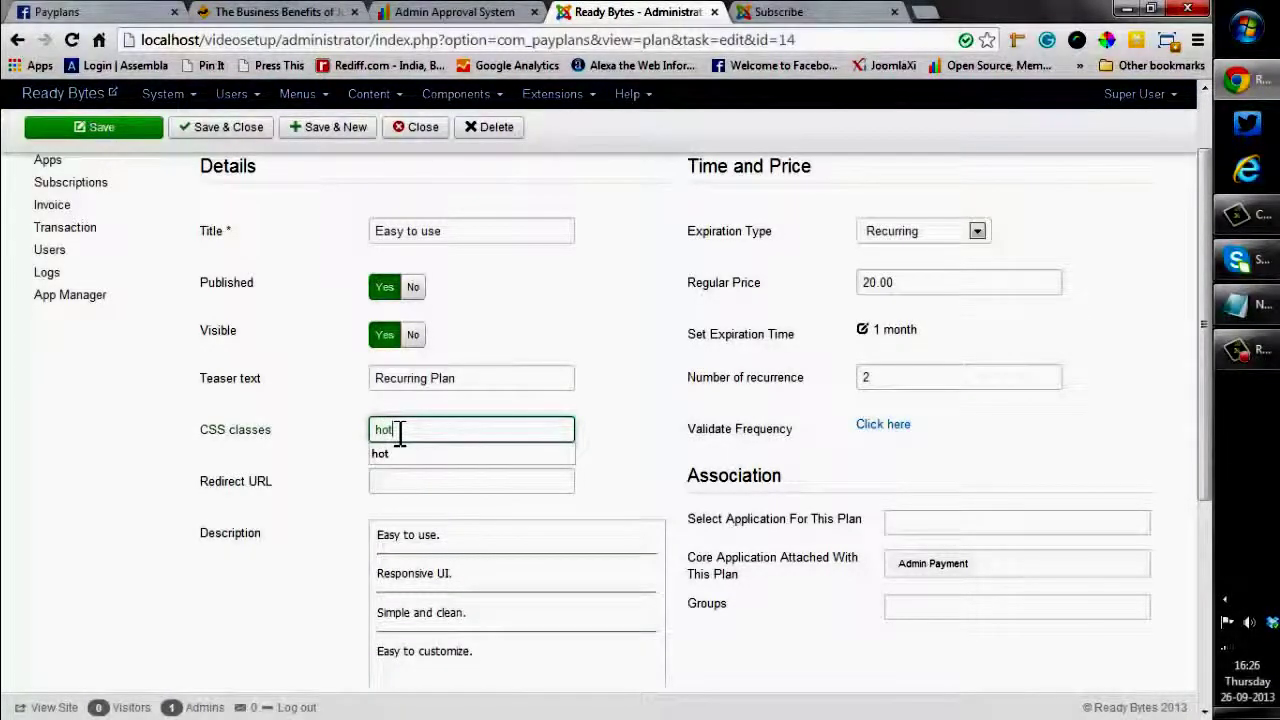
{"action": "left_click", "coordinate": [340, 485]}
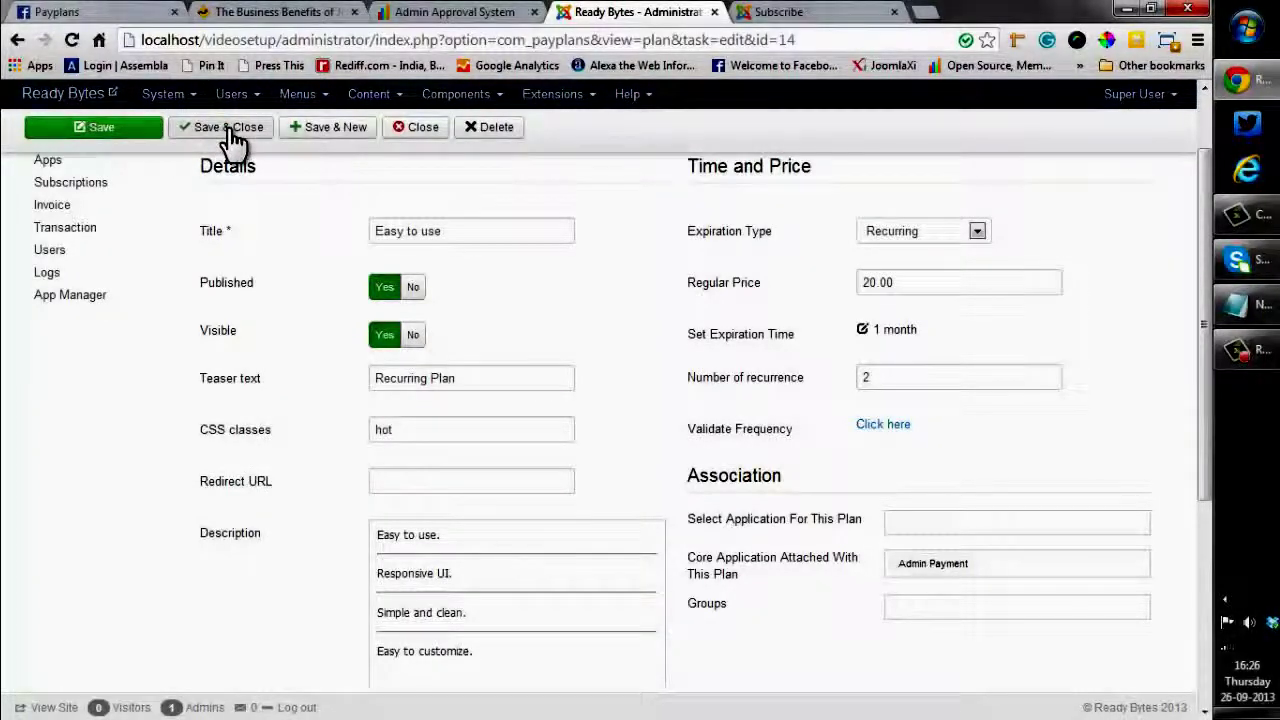
{"action": "left_click", "coordinate": [230, 134]}
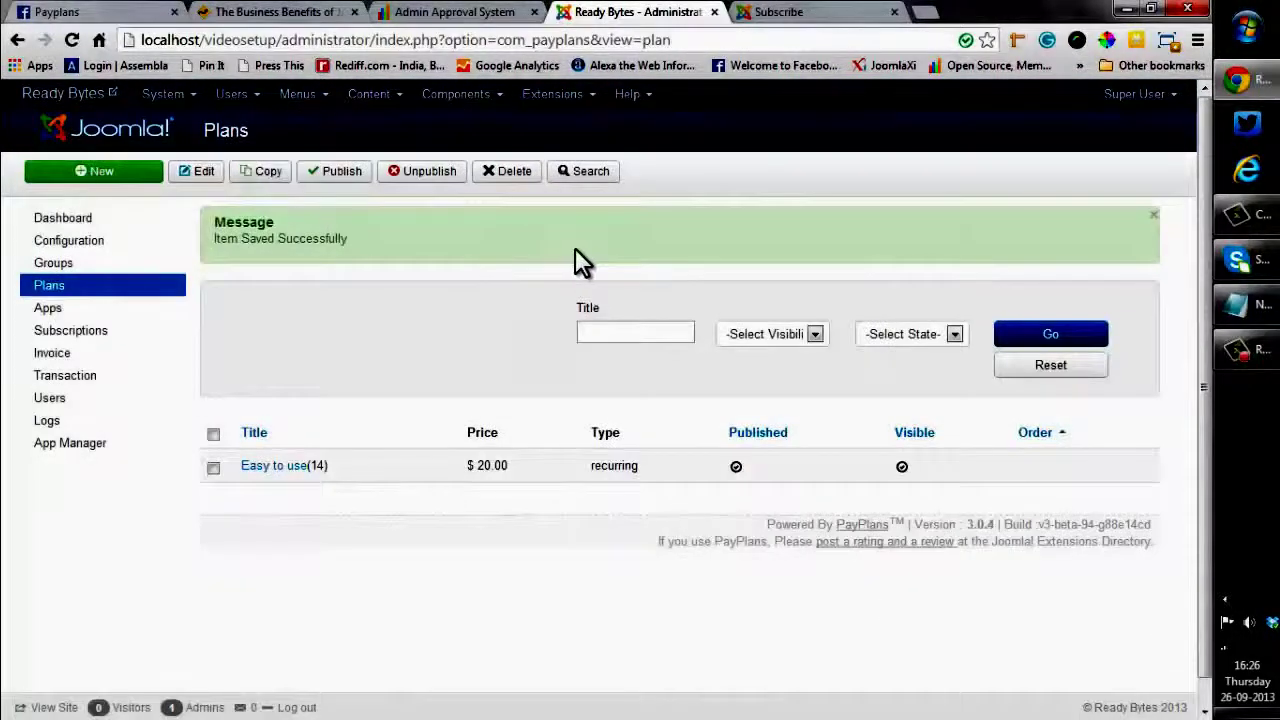
Reload the Subscribe page so the Easy to use card shows its red HOT ribbon
{"action": "left_click", "coordinate": [784, 20]}
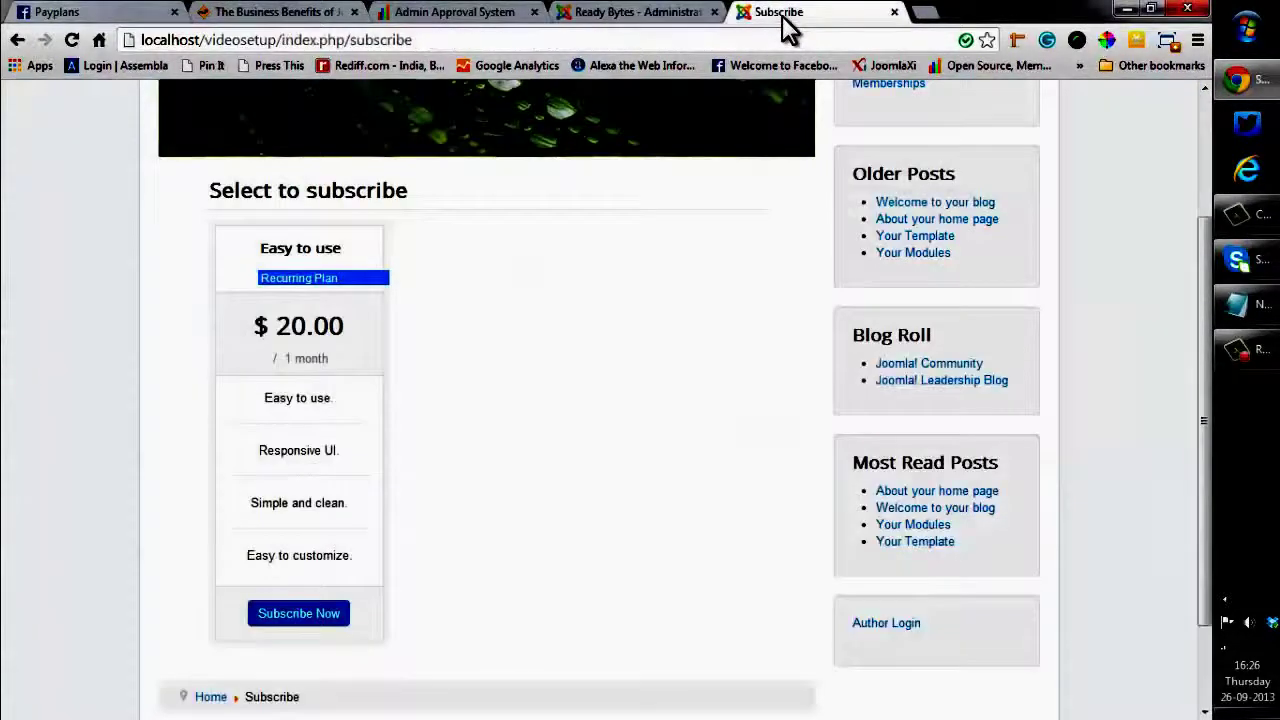
{"action": "left_click", "coordinate": [532, 250]}
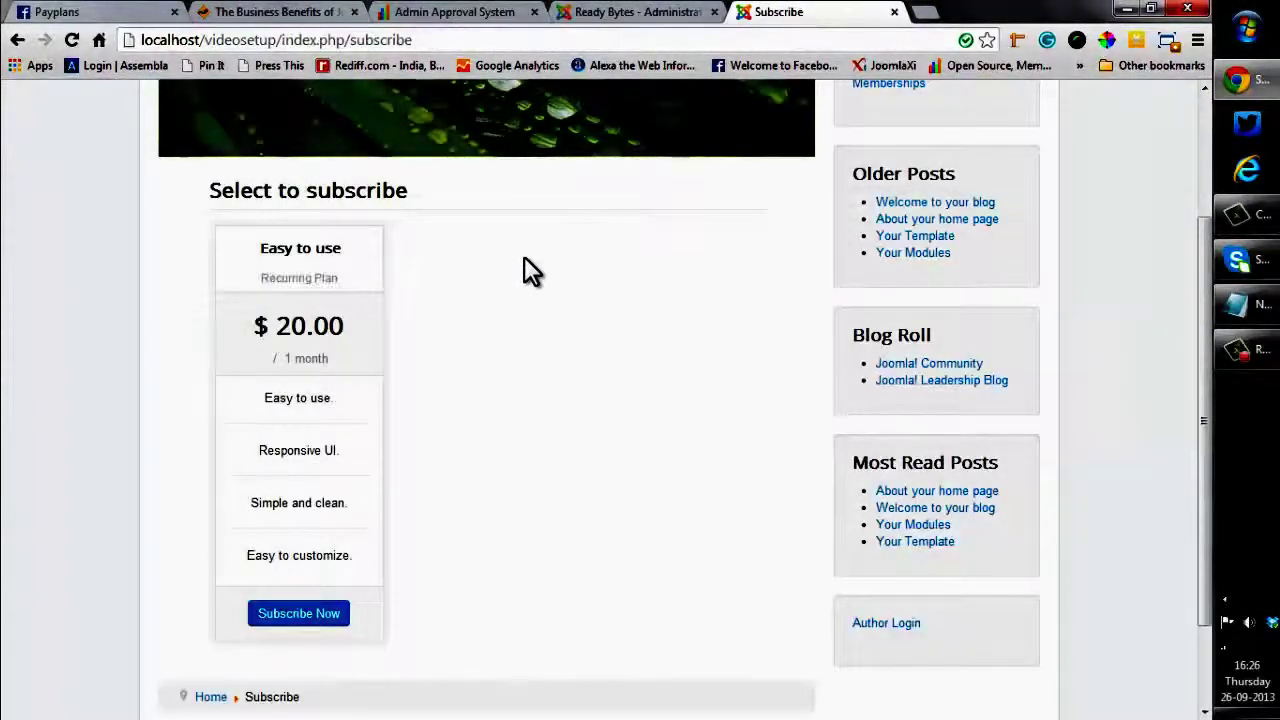
{"action": "left_click", "coordinate": [71, 41]}
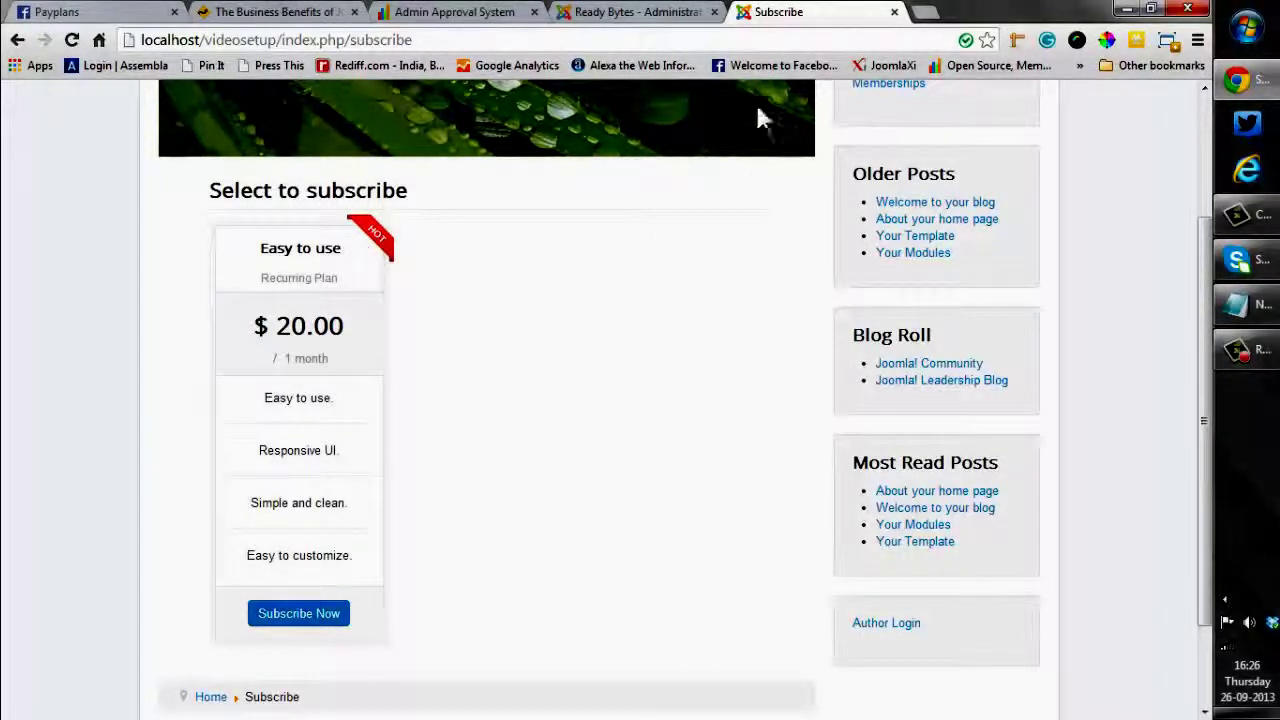
Go back to the plans list and start a new plan with Fixed expiration type
{"action": "left_click", "coordinate": [594, 12]}
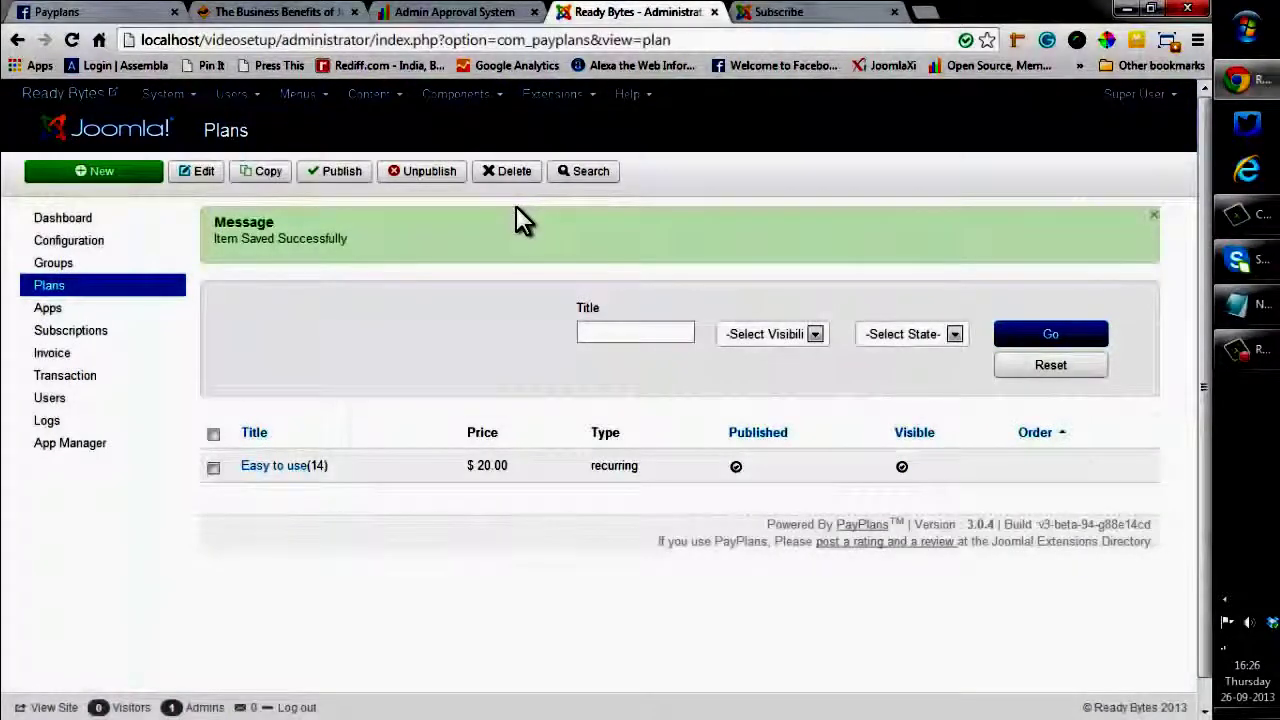
{"action": "left_click", "coordinate": [115, 176]}
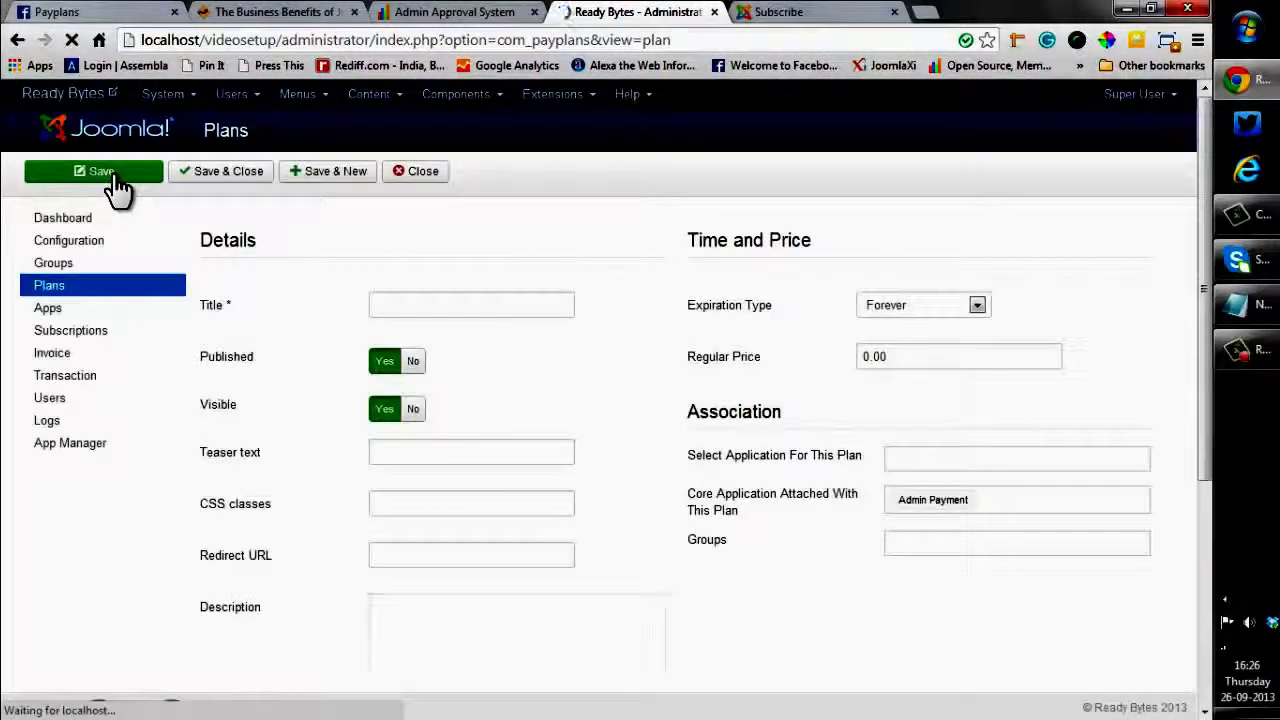
{"action": "left_click", "coordinate": [977, 308]}
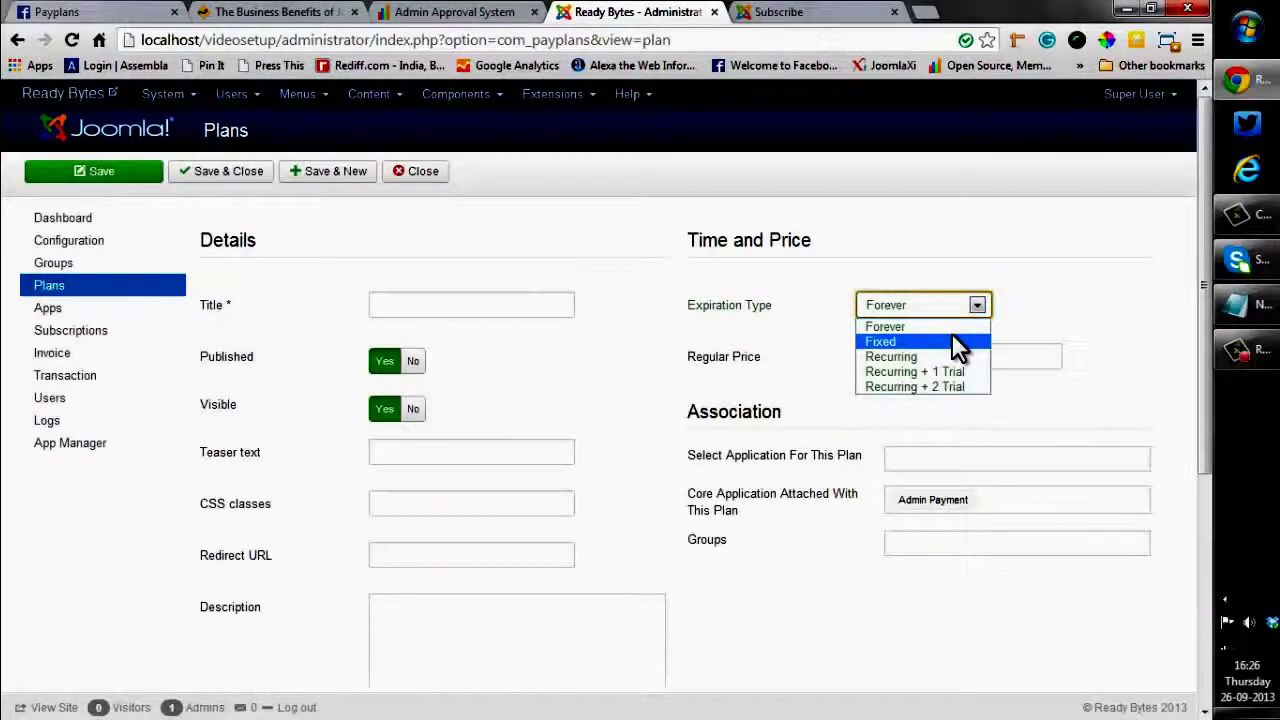
{"action": "left_click", "coordinate": [955, 342]}
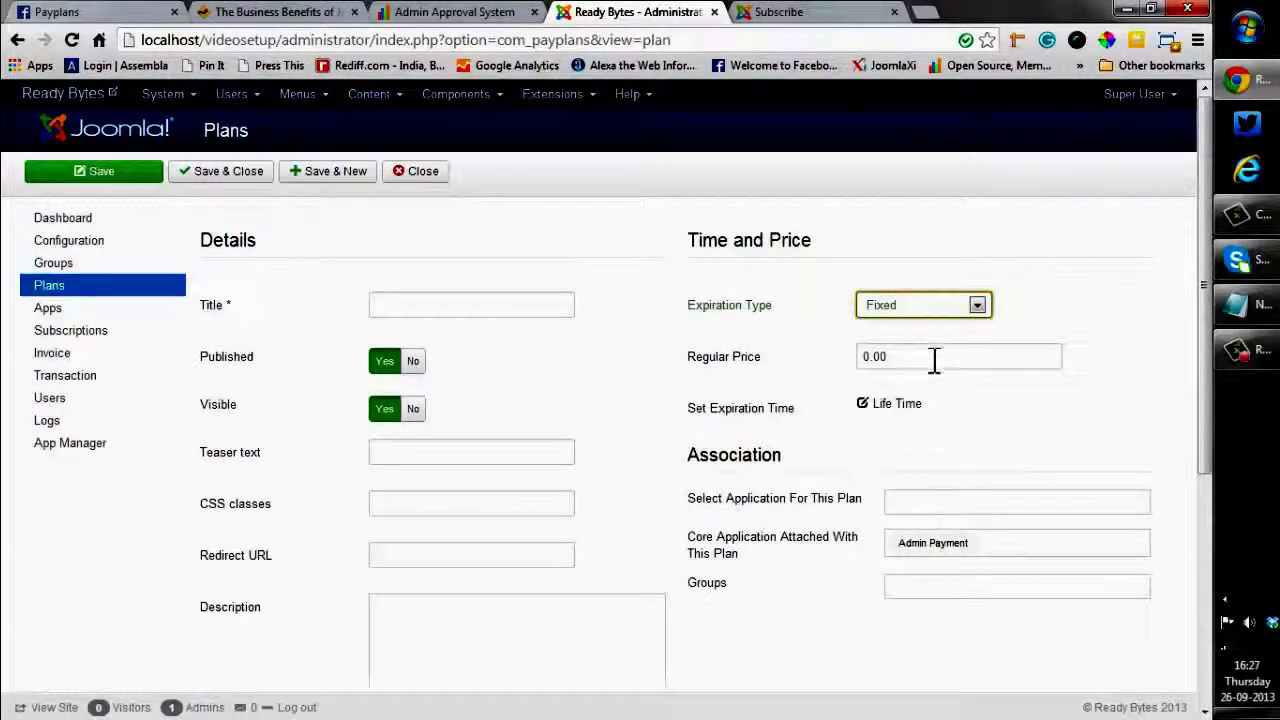
Set the regular price to 80 and the expiration time to 1 year
{"action": "left_click_drag", "start_coordinate": [931, 357], "coordinate": [857, 360]}
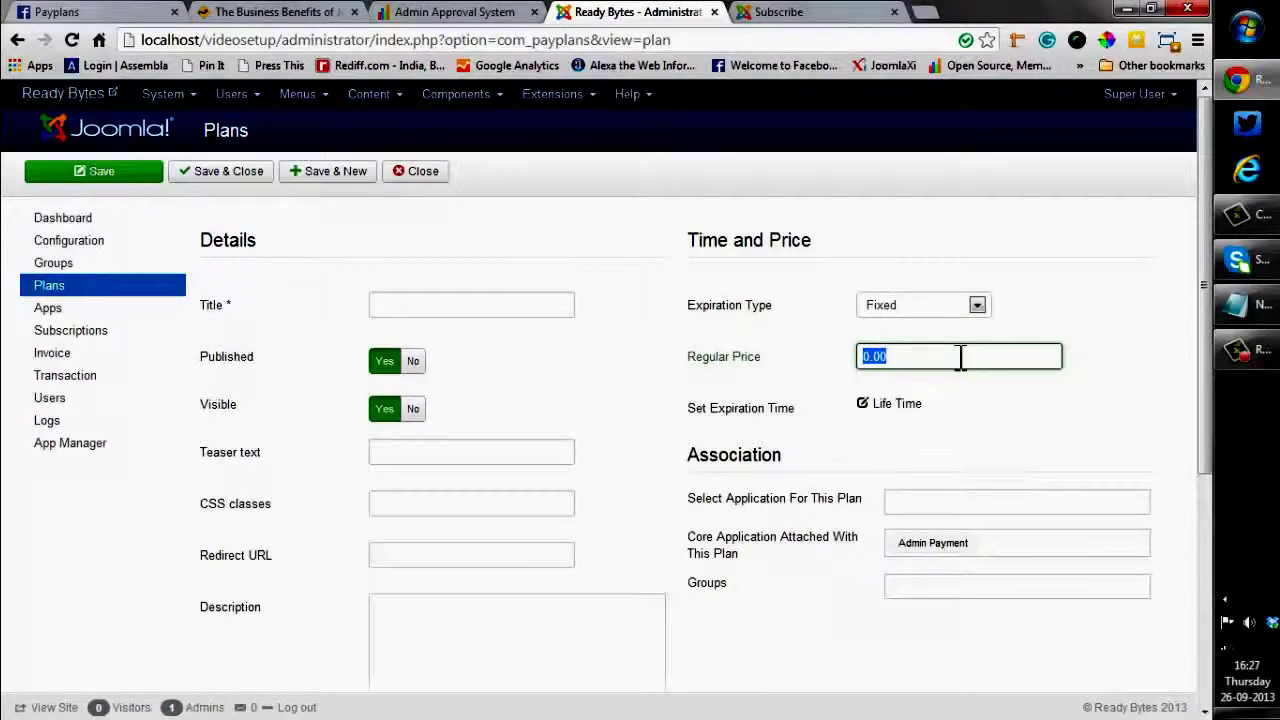
{"action": "type", "text": "8"}
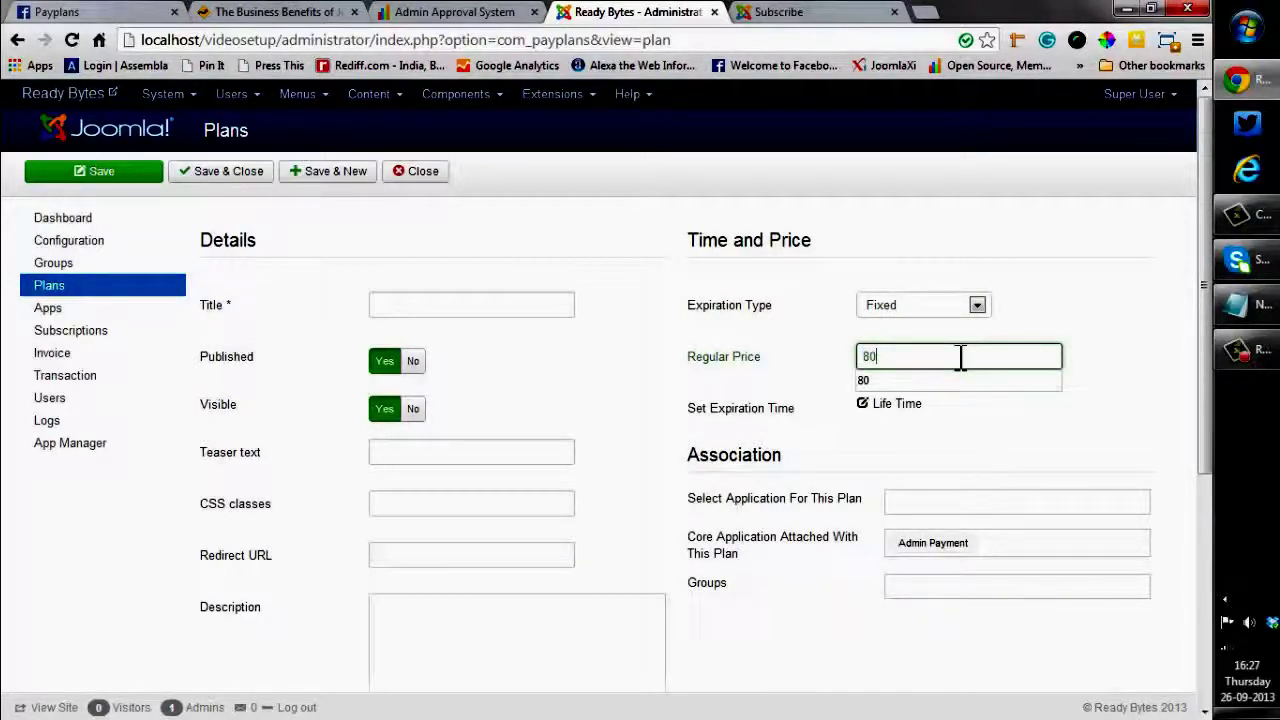
{"action": "type", "text": "0"}
{"action": "left_click", "coordinate": [968, 428]}
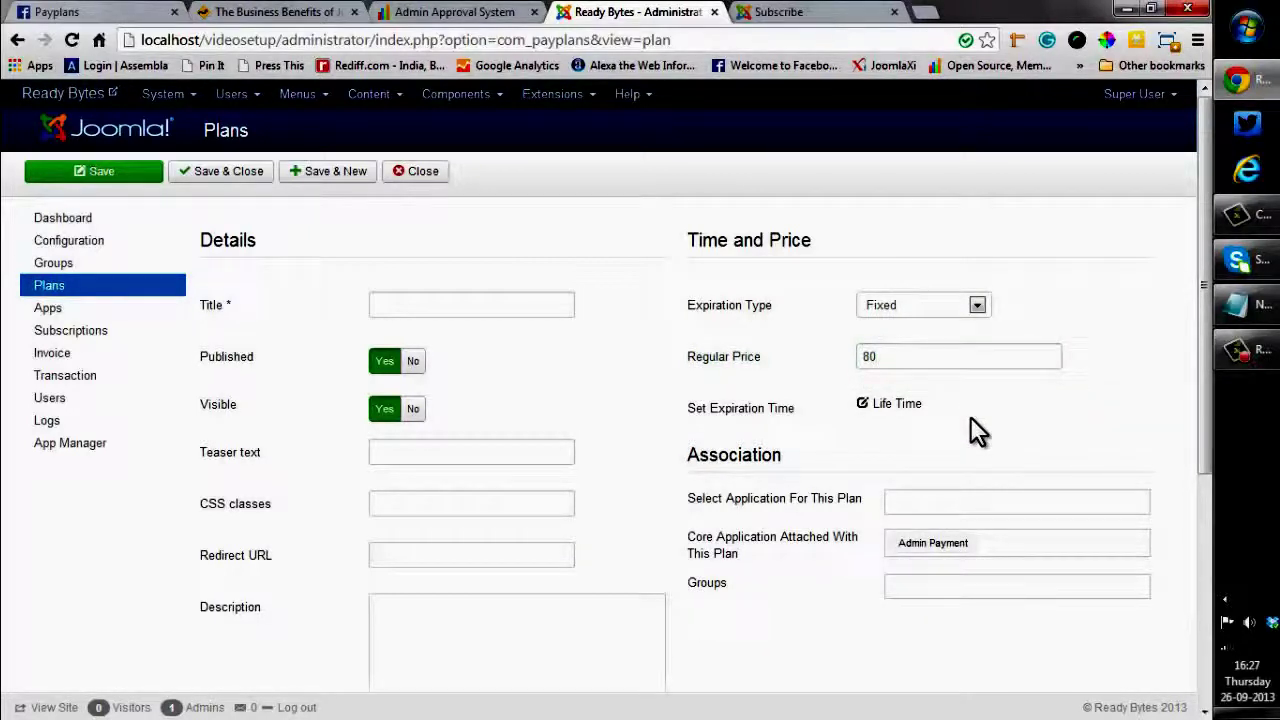
{"action": "left_click", "coordinate": [888, 410]}
{"action": "left_click", "coordinate": [893, 426]}
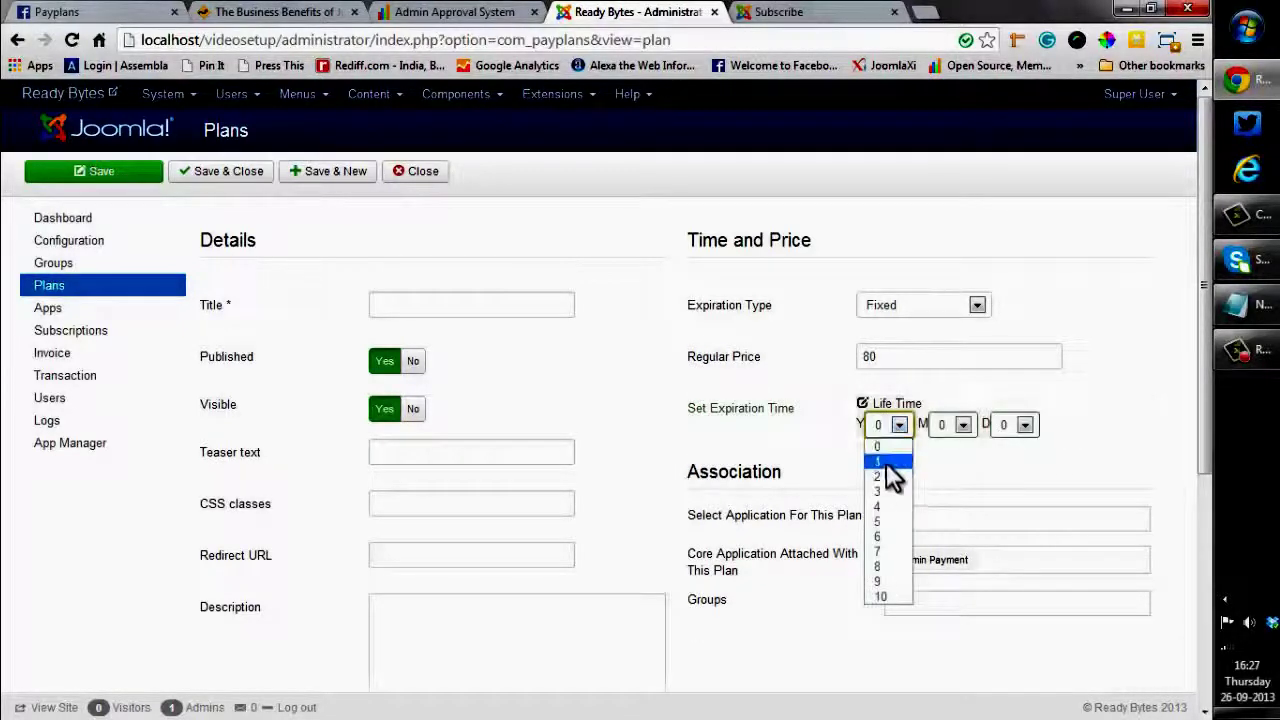
{"action": "left_click", "coordinate": [886, 463]}
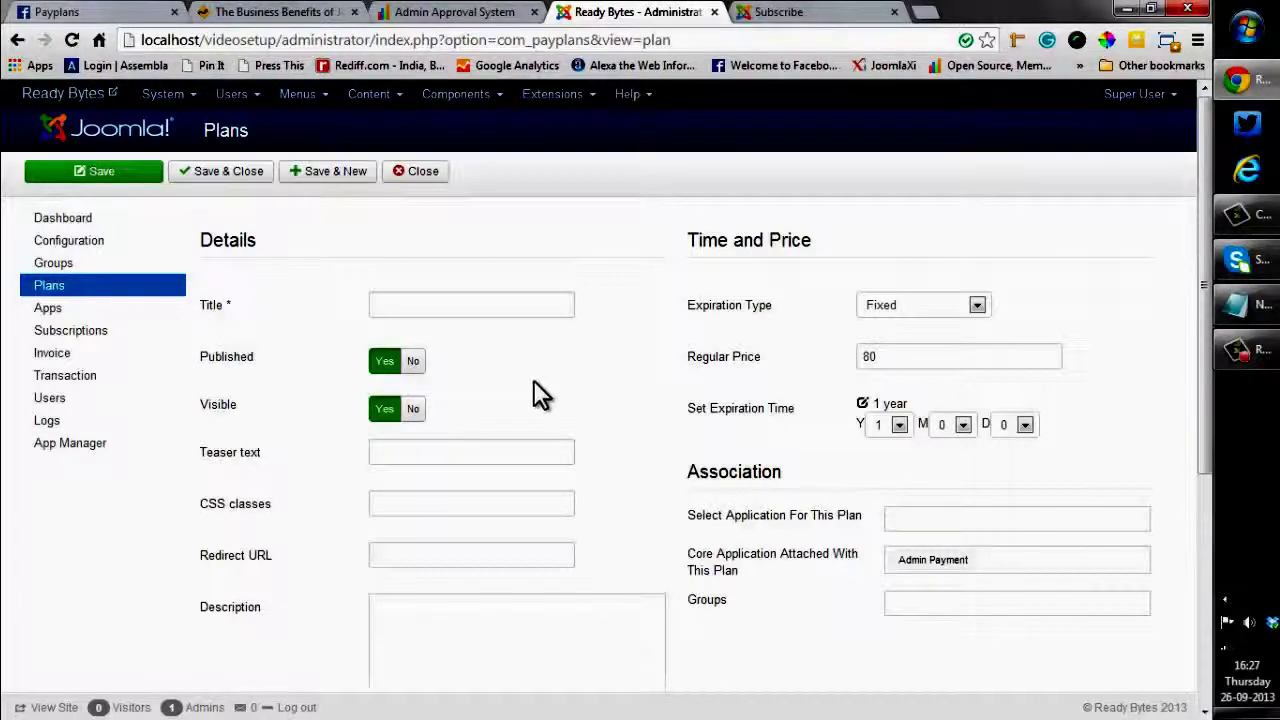
Title the new plan 'Fixed Plan' and keep it published
{"action": "left_click", "coordinate": [425, 307]}
{"action": "type", "text": "Fixed"}
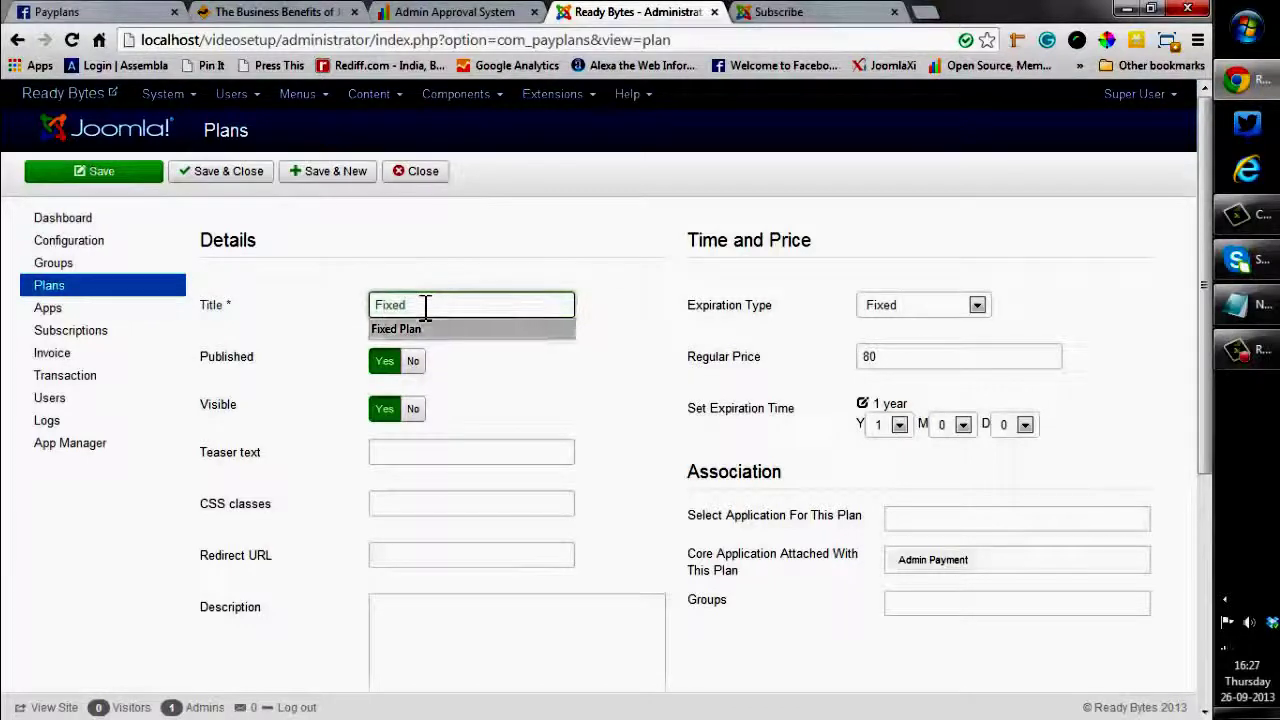
{"action": "left_click", "coordinate": [418, 328]}
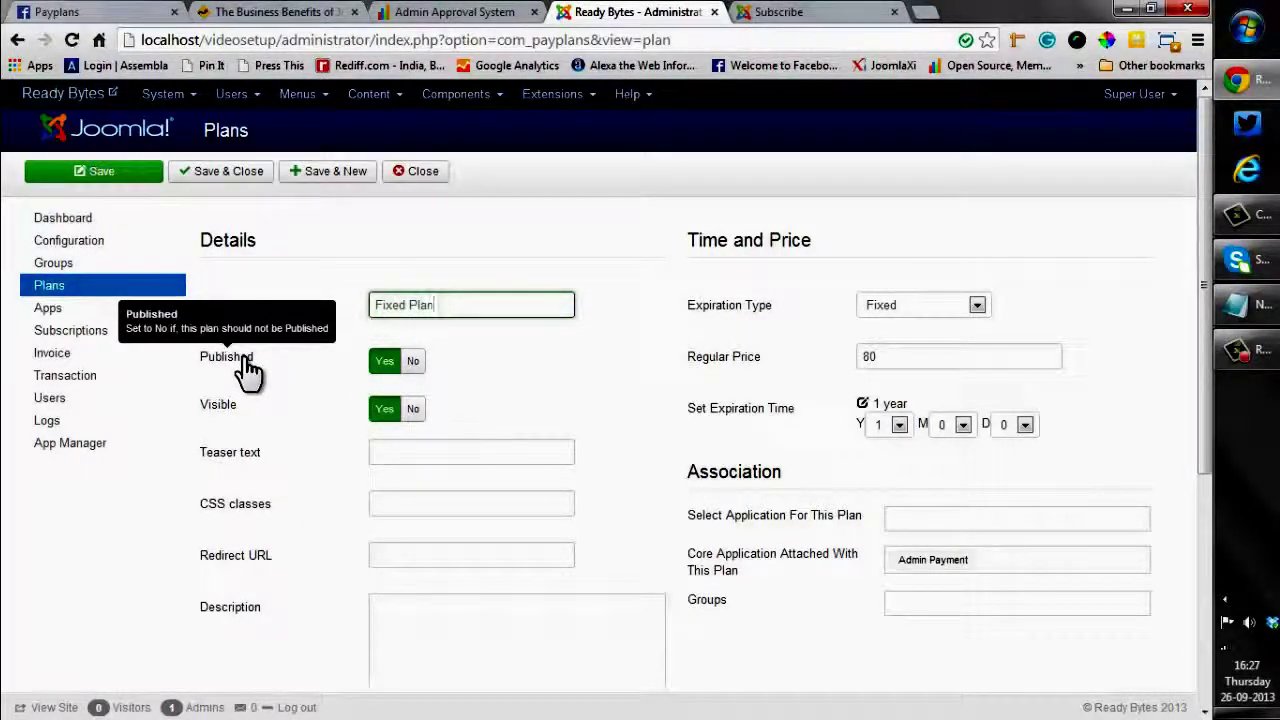
{"action": "left_click", "coordinate": [419, 366]}
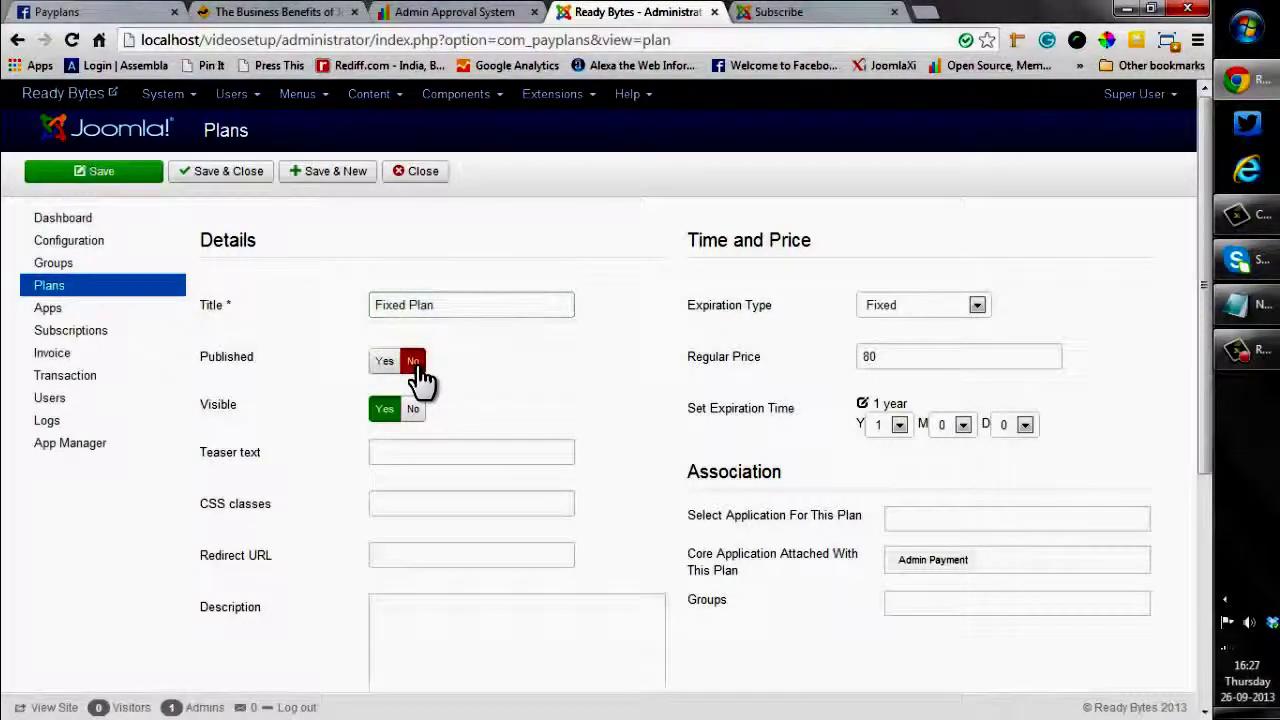
{"action": "left_click", "coordinate": [383, 364]}
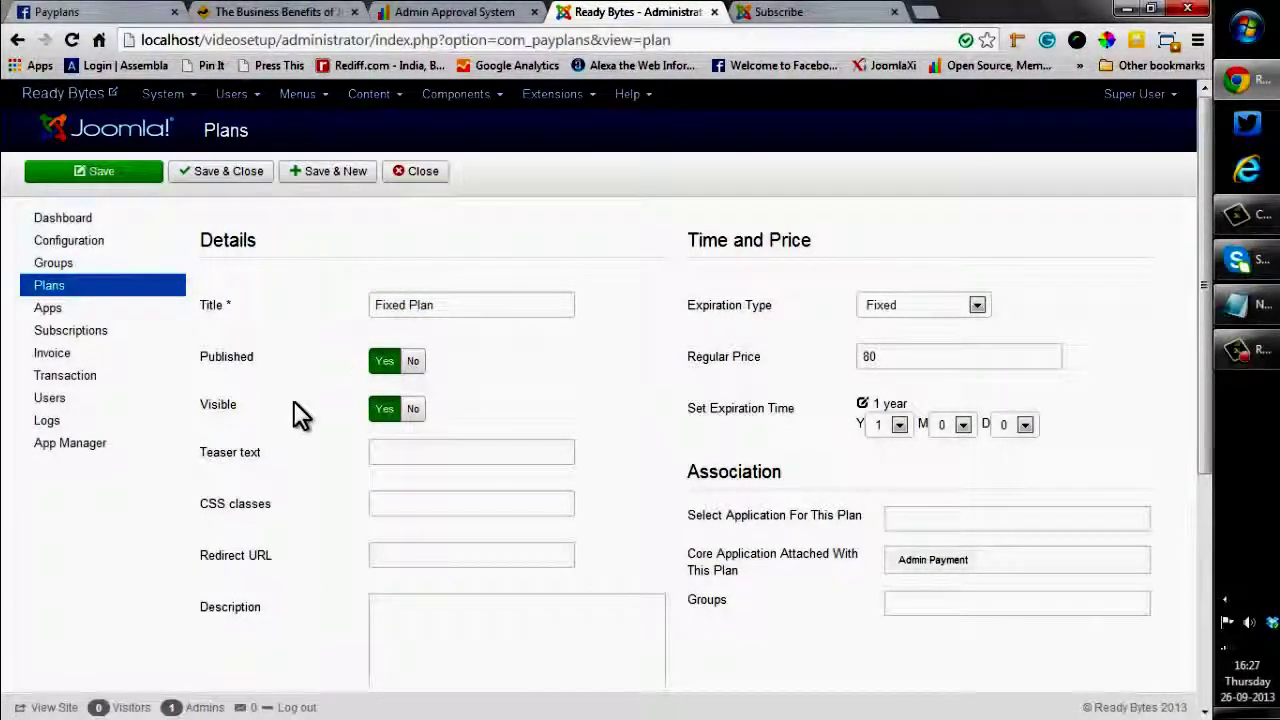
Enter the teaser text 'Limeted time Plan' using the autocomplete suggestion
{"action": "mouse_move", "coordinate": [229, 423]}
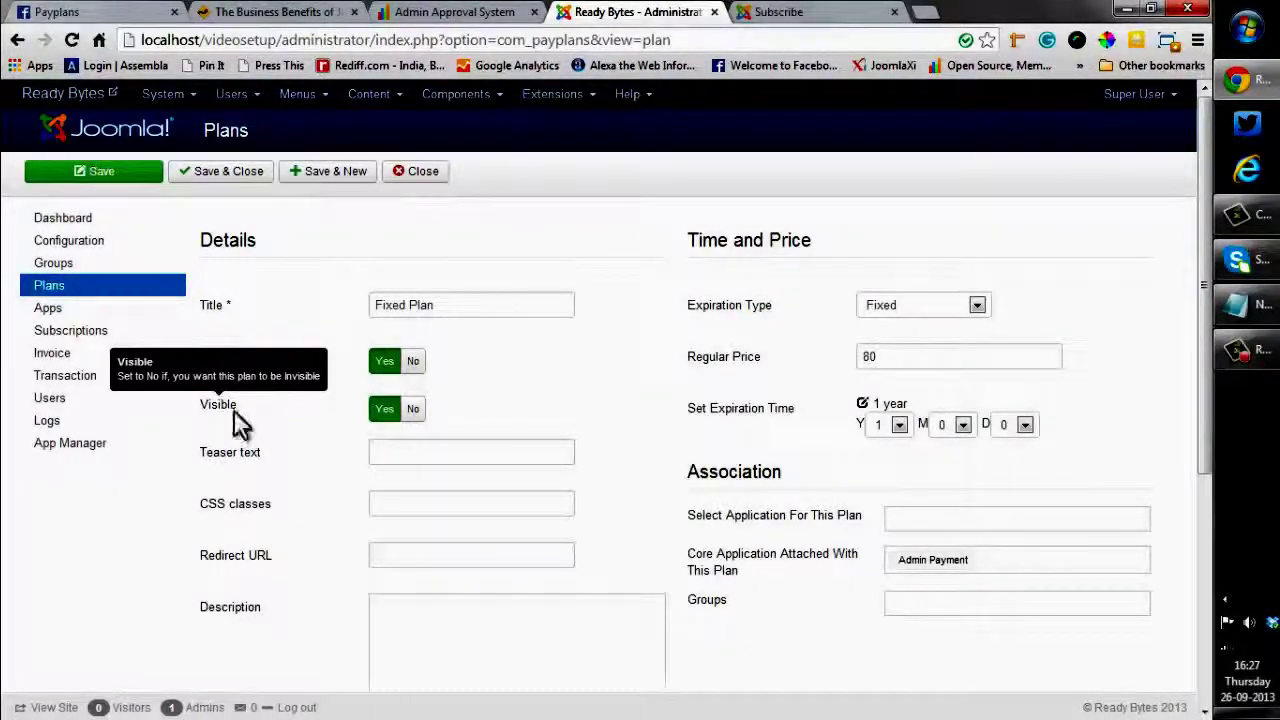
{"action": "left_click", "coordinate": [389, 456]}
{"action": "type", "text": "Limeted"}
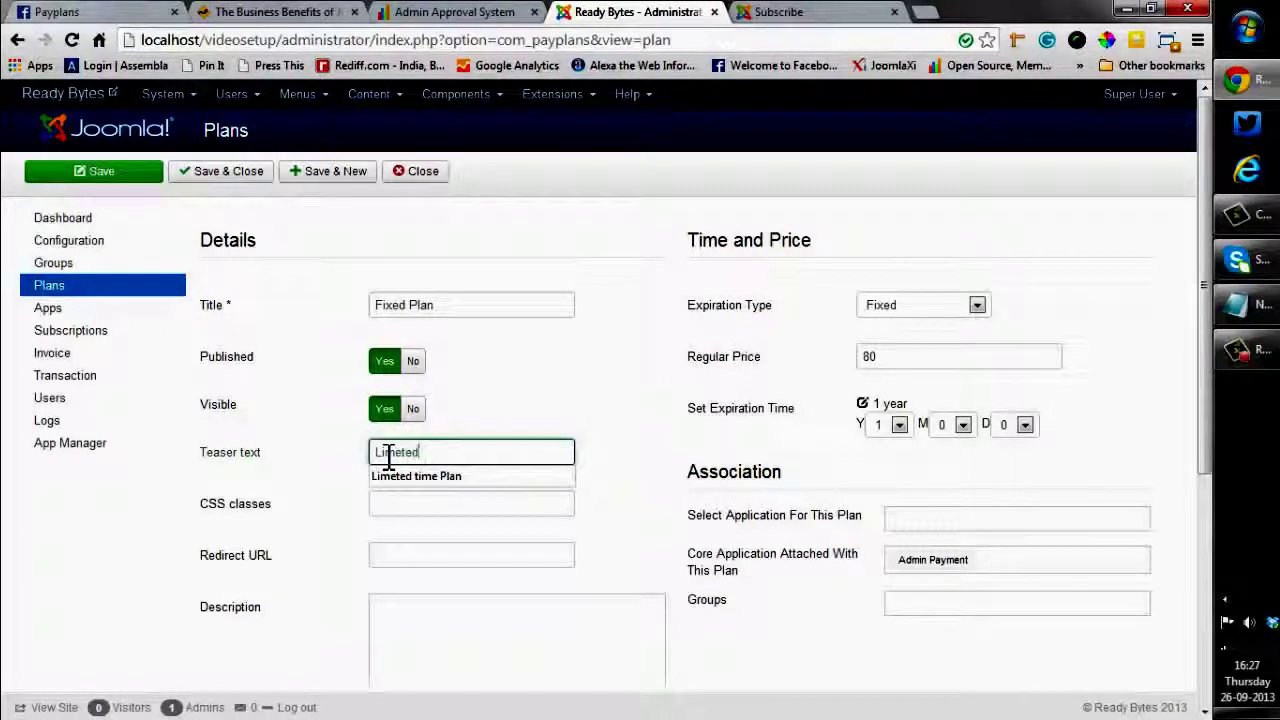
{"action": "key", "text": "Down"}
{"action": "key", "text": "Return"}
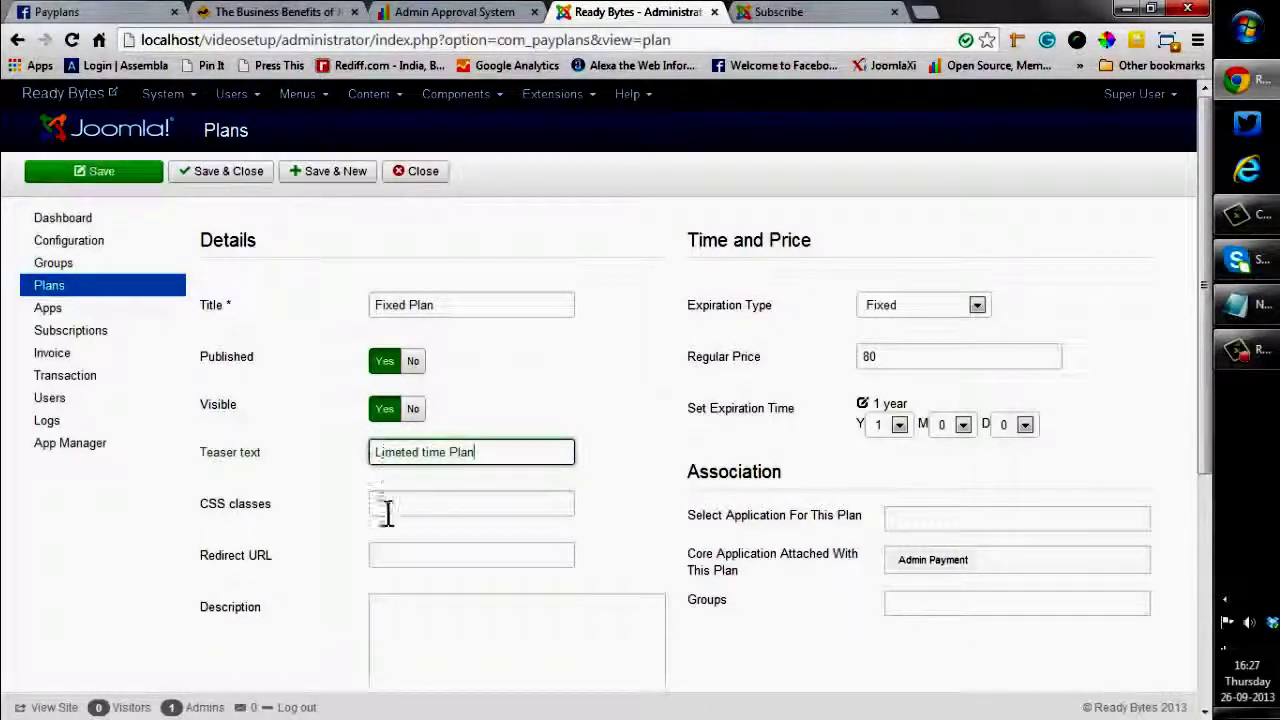
{"action": "left_click", "coordinate": [386, 506]}
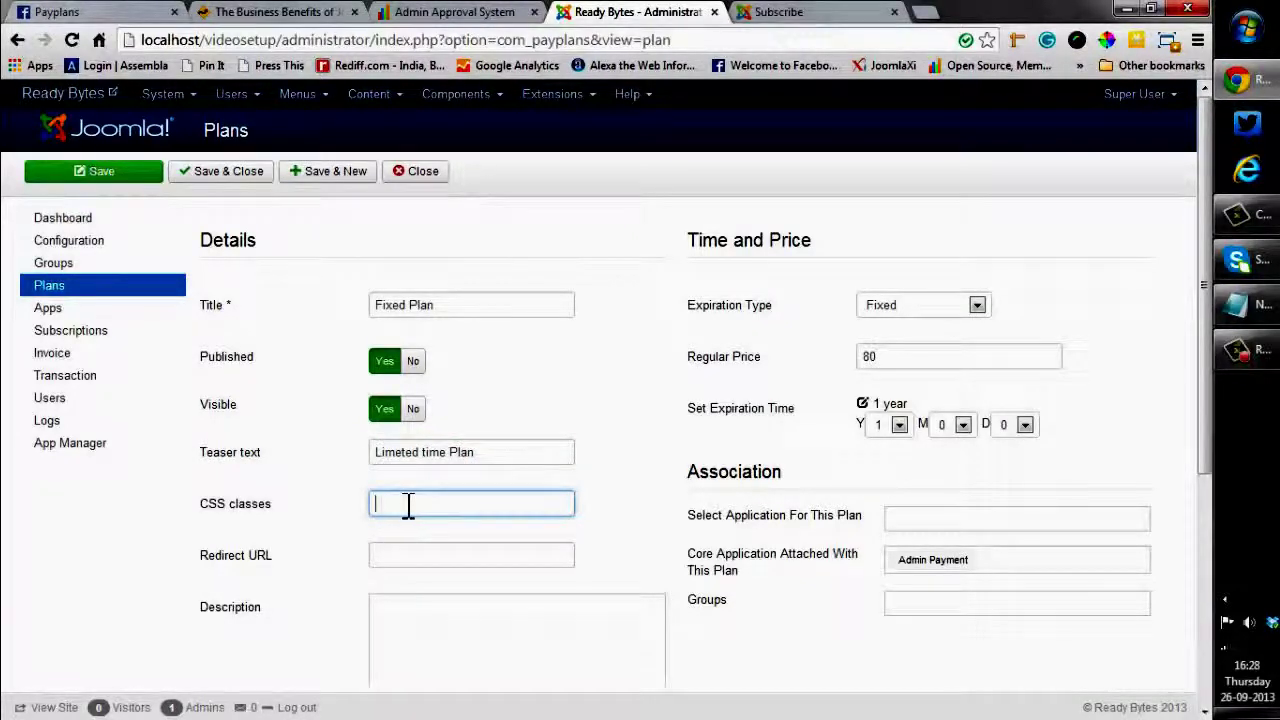
Paste the four feature lines into the plan Description in HTML mode
{"action": "scroll", "coordinate": [408, 505], "scroll_direction": "down", "scroll_amount": 2}
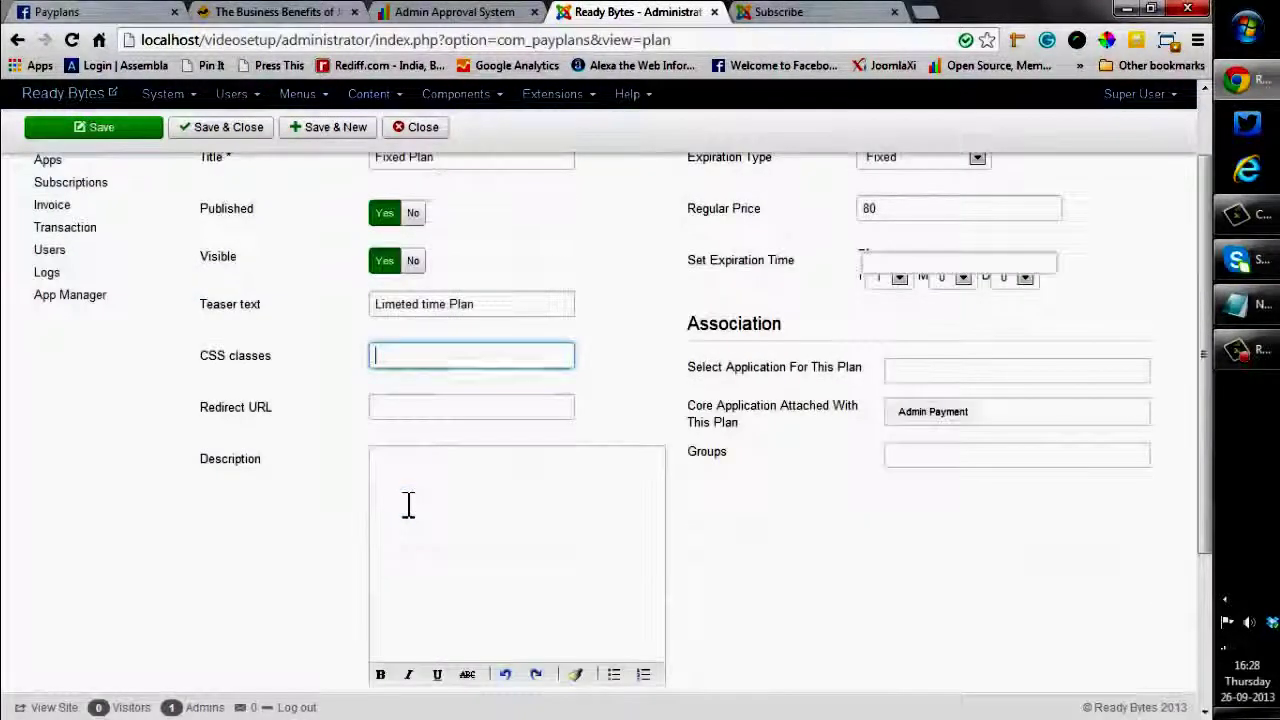
{"action": "left_click", "coordinate": [400, 467]}
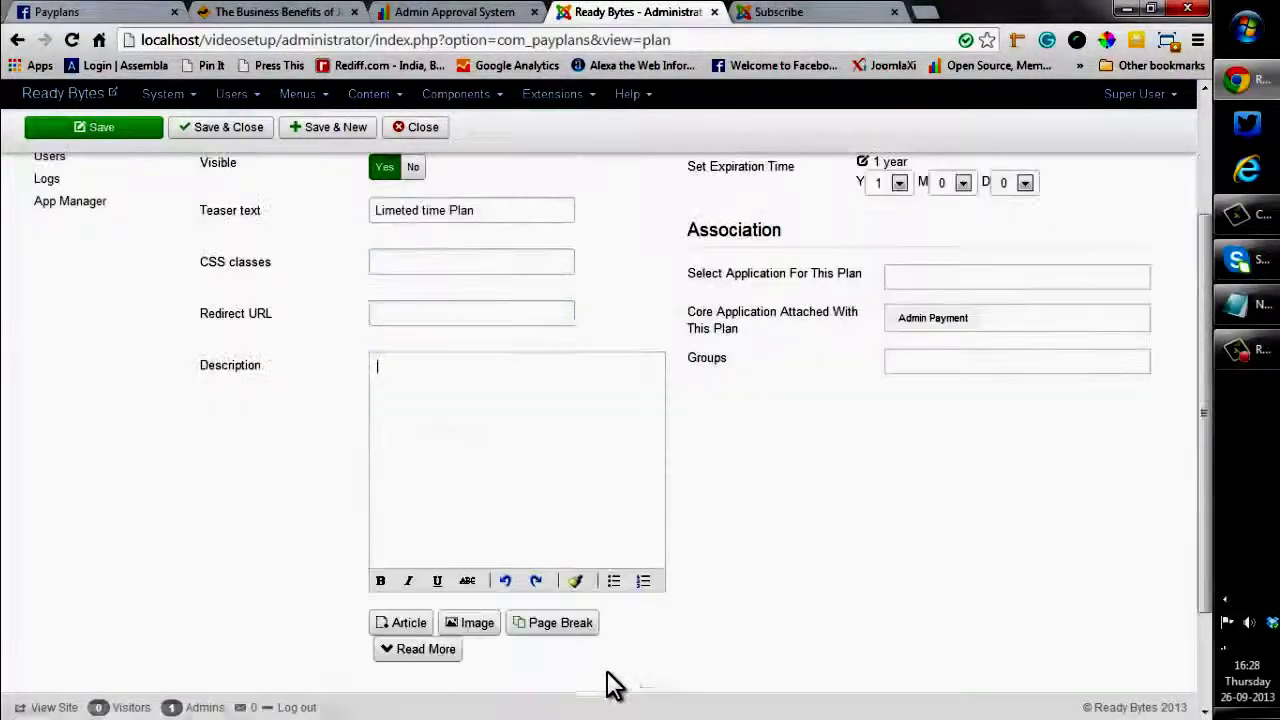
{"action": "scroll", "coordinate": [614, 686], "scroll_direction": "down", "scroll_amount": 2}
{"action": "scroll", "coordinate": [604, 674], "scroll_direction": "down", "scroll_amount": 2}
{"action": "left_click", "coordinate": [625, 610]}
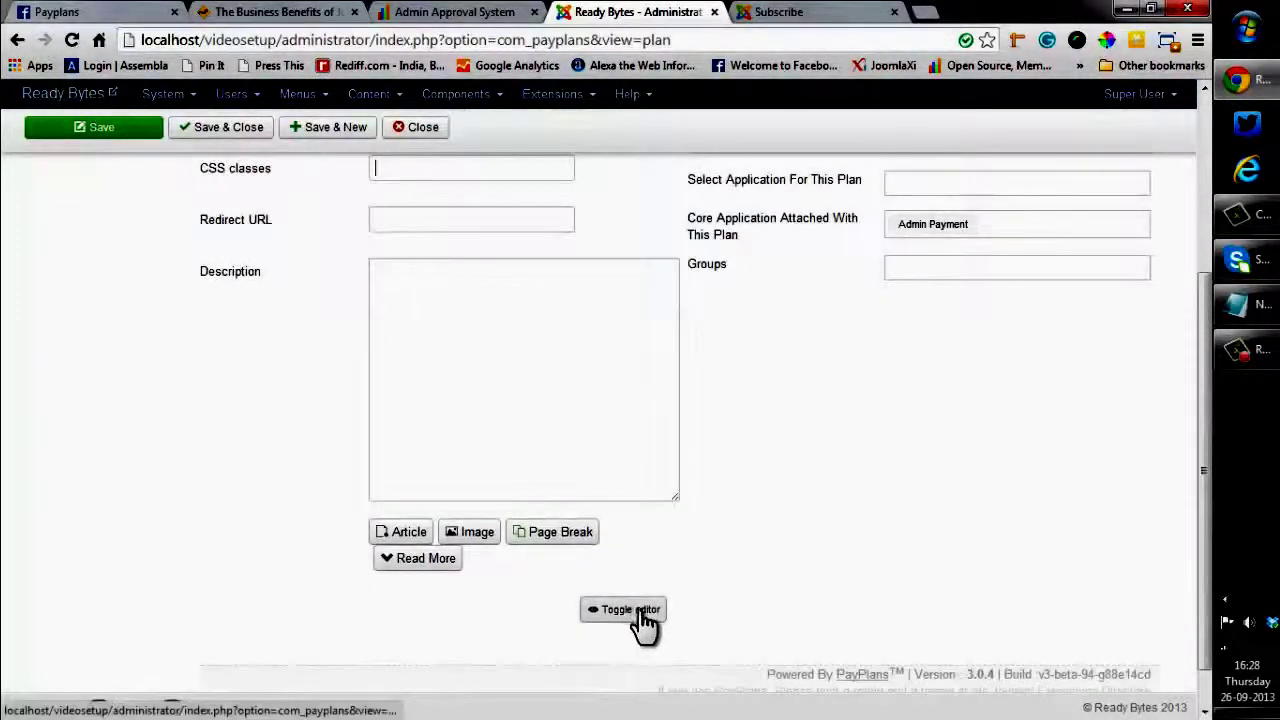
{"action": "left_click", "coordinate": [377, 291]}
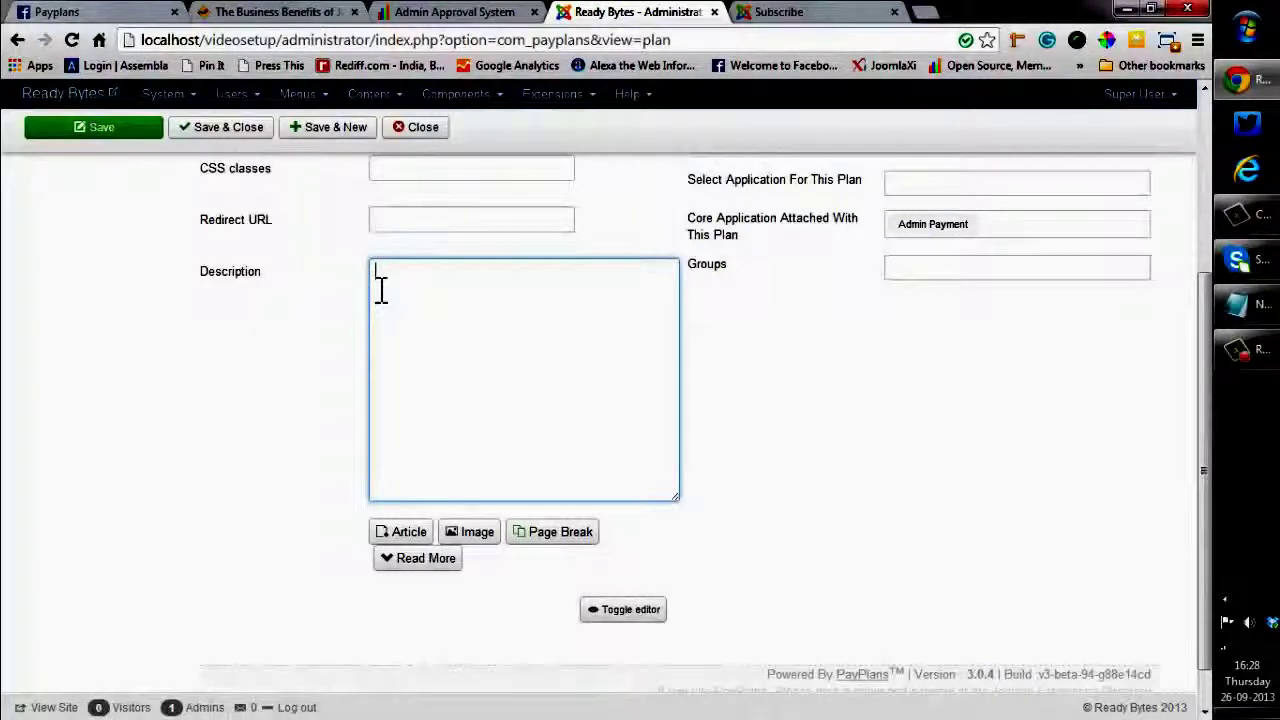
{"action": "type", "text": "<p><span style=\"color: green;\"> </span> Easy to use </p> <hr /> <p><span style=\"color: green;\"> </span> Responsive UI </p> <hr /> <p><span style=\"color: green;\"> </span> Simple and clean </p> <hr /> <p><span style=\"color: green;\"> </span> Easy to customize </p>"}
{"action": "left_click", "coordinate": [603, 609]}
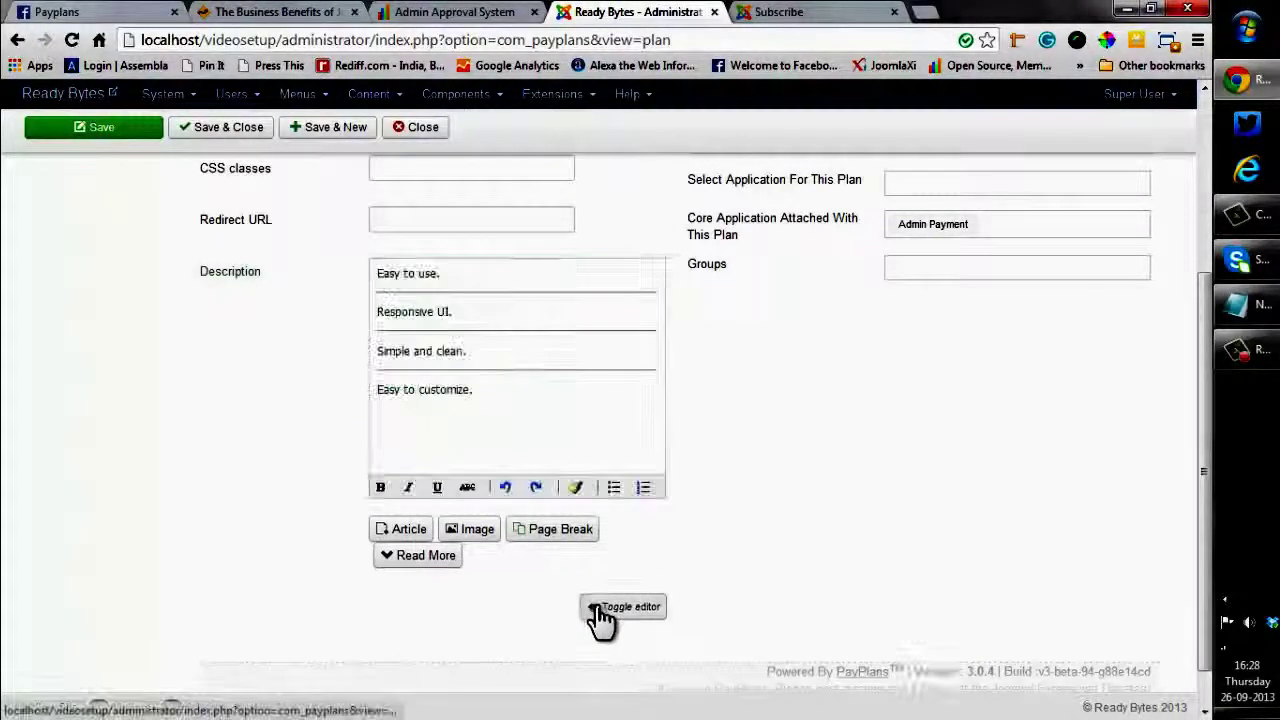
Save and close the Fixed Plan
{"action": "scroll", "coordinate": [756, 456], "scroll_direction": "up", "scroll_amount": 3}
{"action": "scroll", "coordinate": [750, 458], "scroll_direction": "up", "scroll_amount": 3}
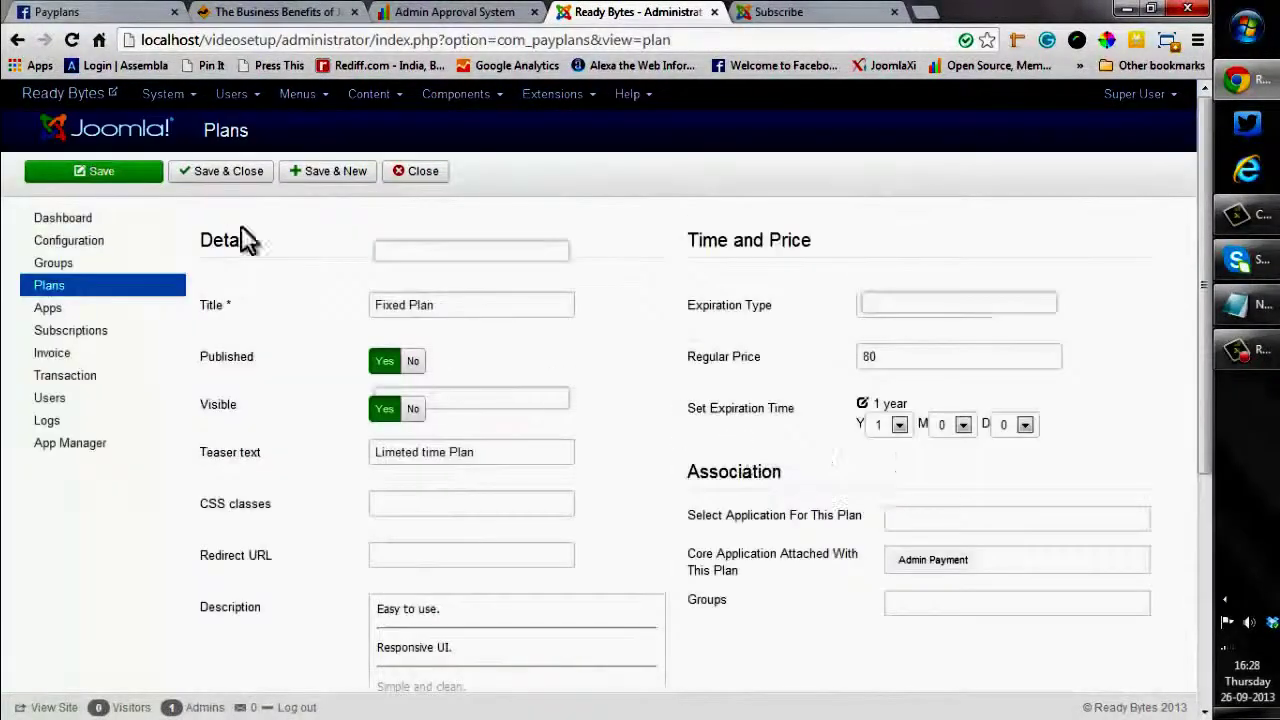
{"action": "left_click", "coordinate": [220, 176]}
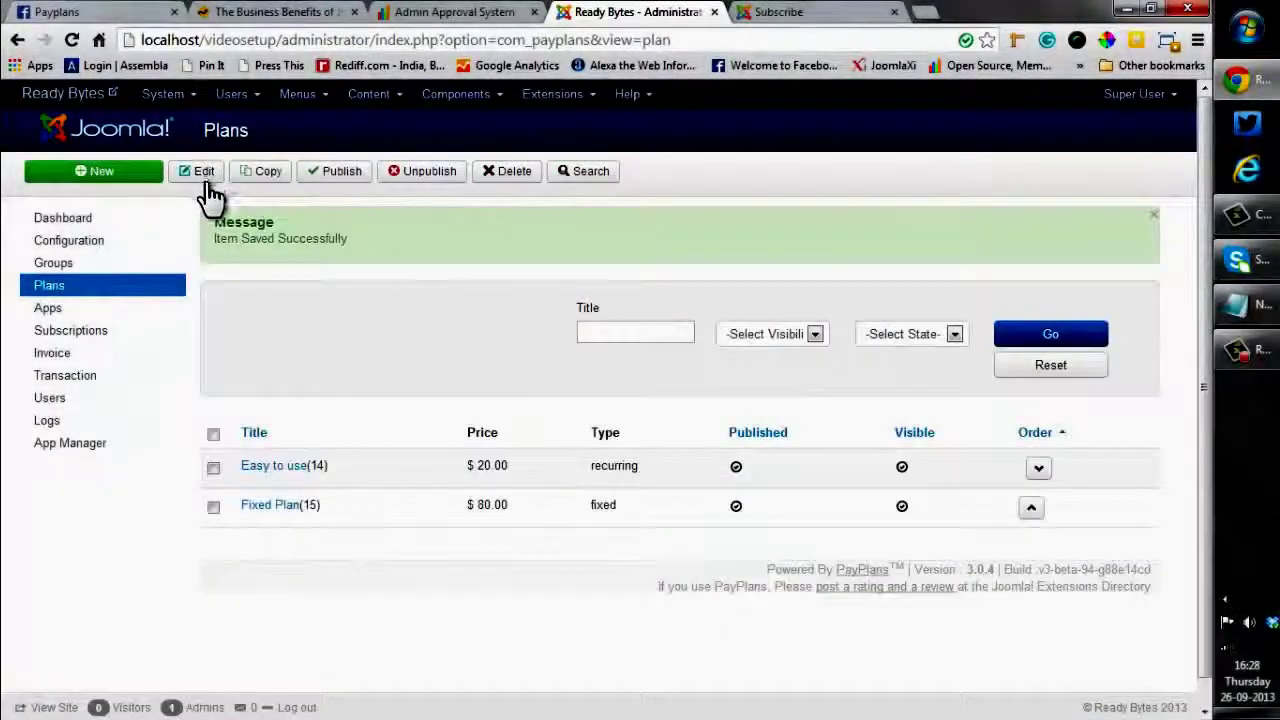
{"action": "left_click", "coordinate": [798, 14]}
{"action": "left_click", "coordinate": [73, 42]}
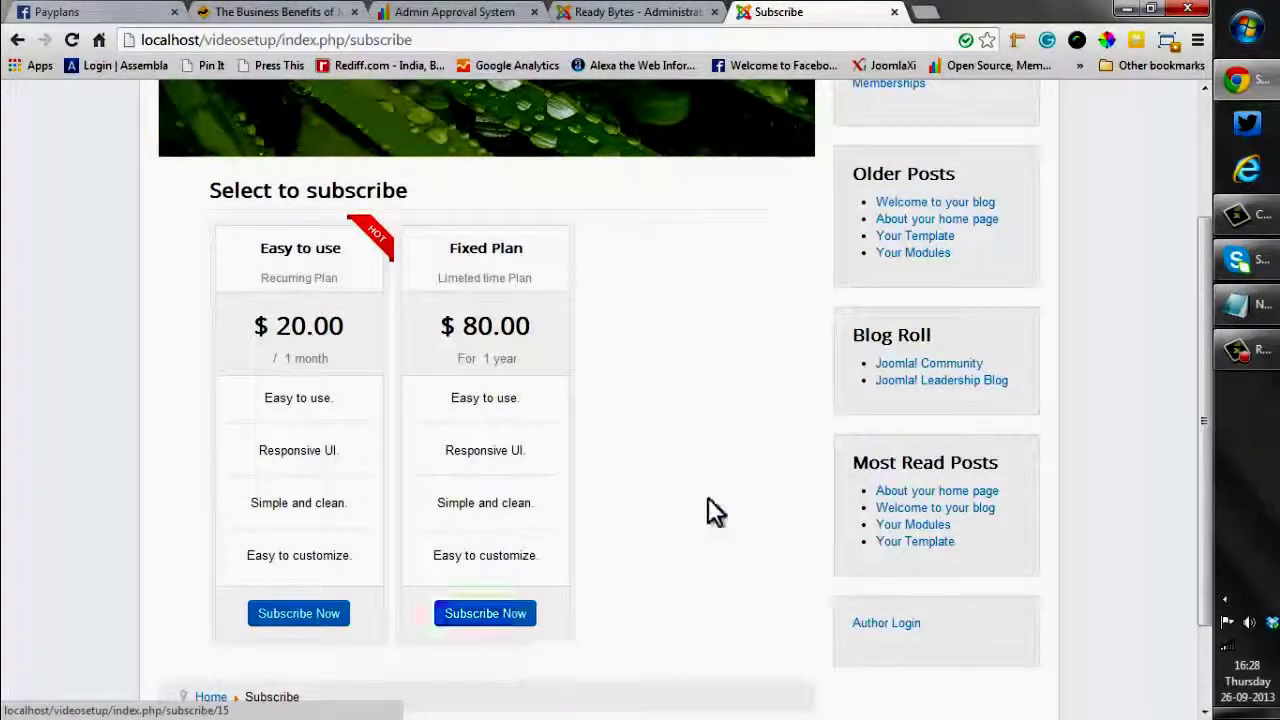
{"action": "left_click", "coordinate": [617, 18]}
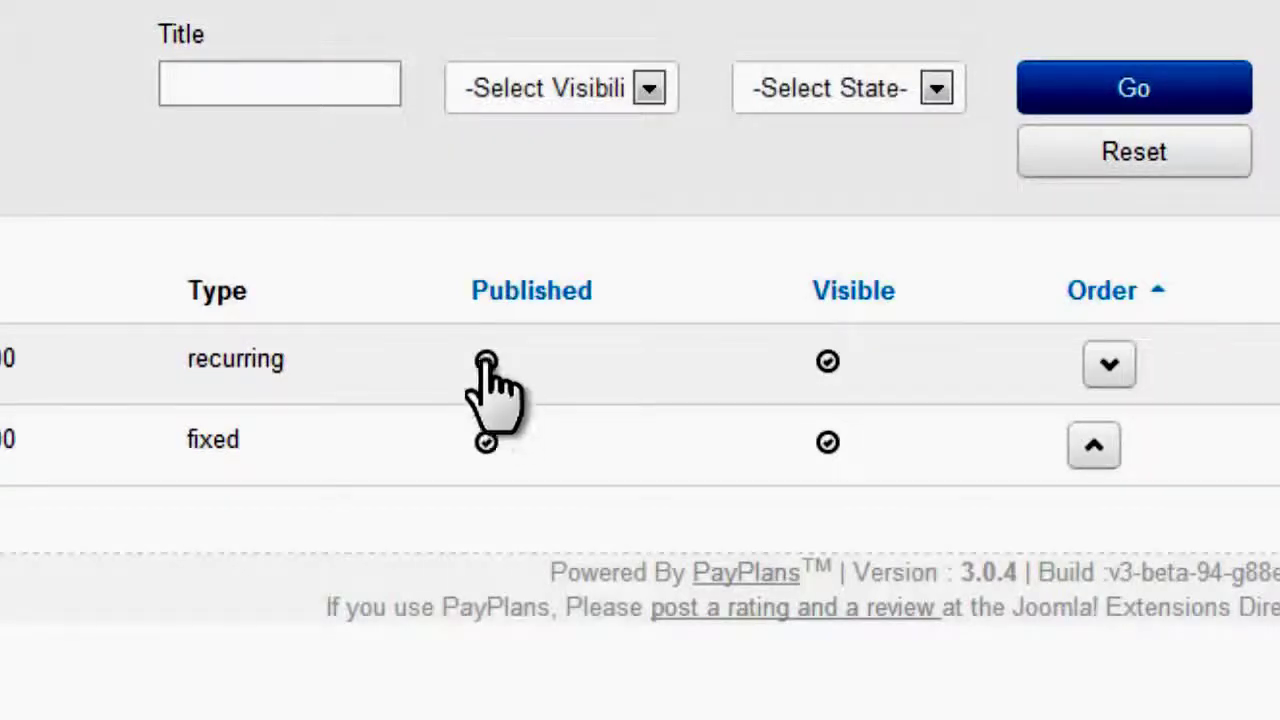
{"action": "left_click", "coordinate": [486, 360]}
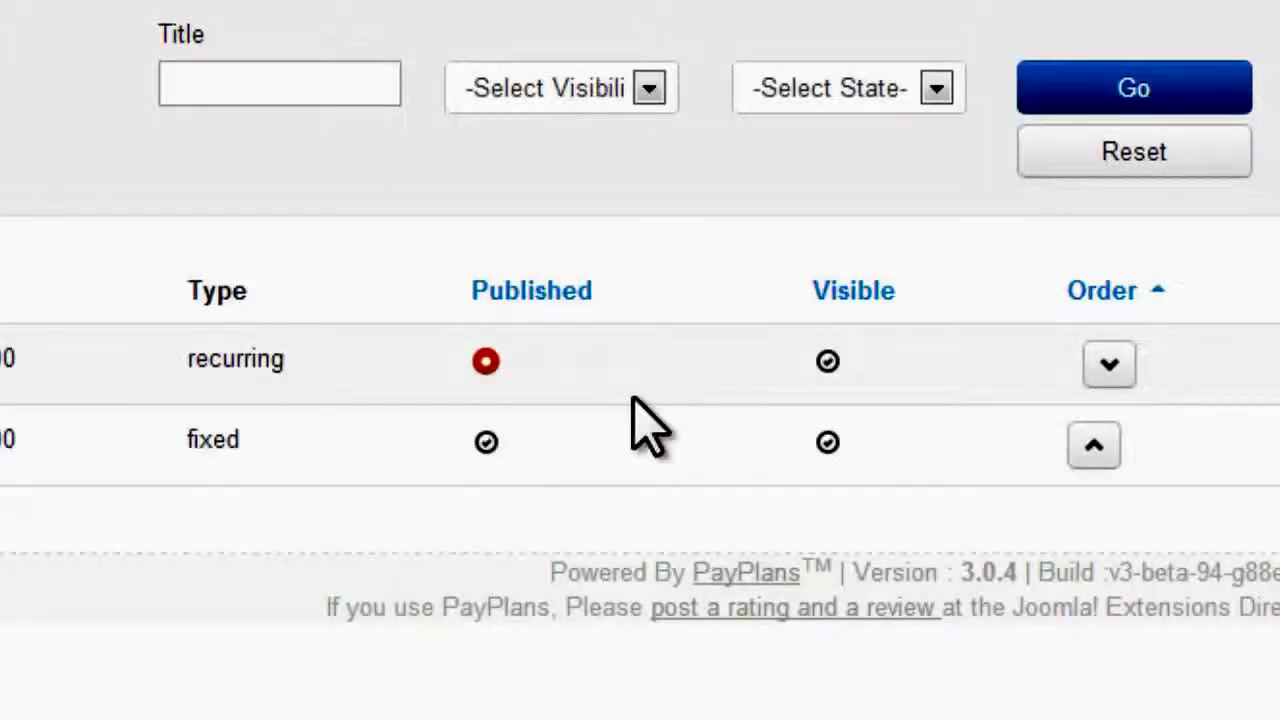
{"action": "left_click", "coordinate": [486, 362]}
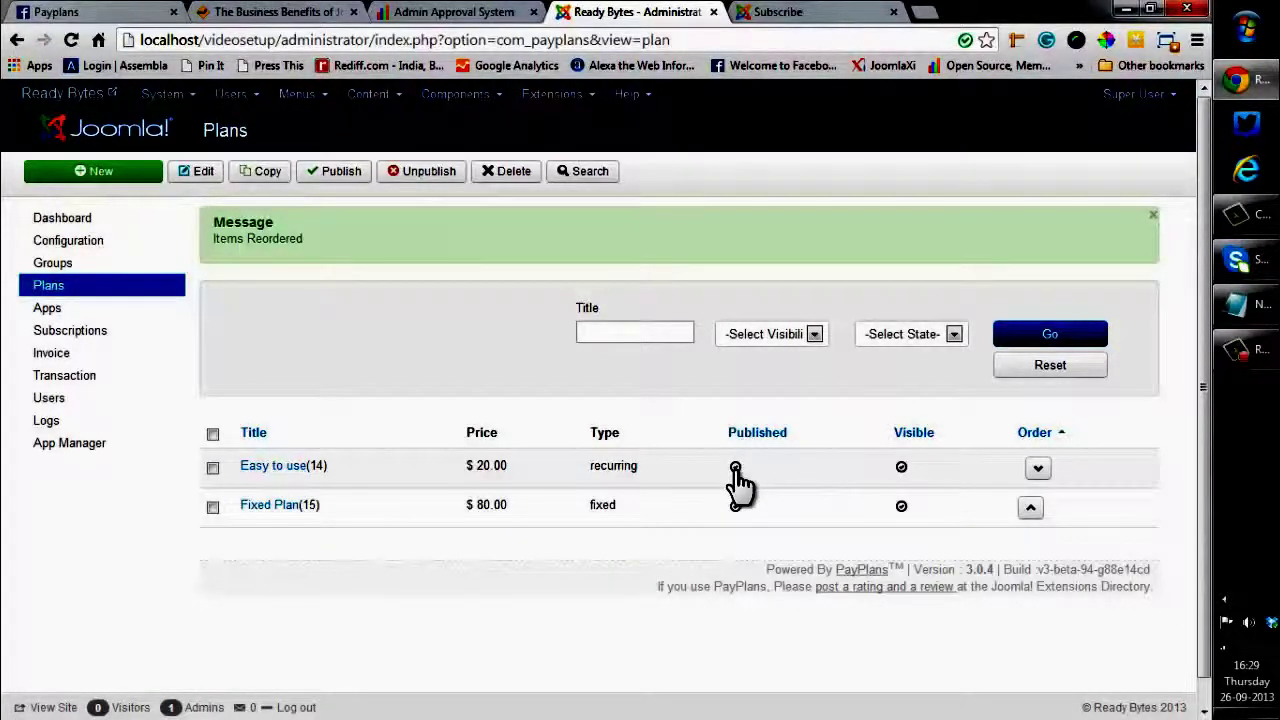
Browse the App Manager's app cards and open the Credential settings
{"action": "left_click", "coordinate": [99, 462]}
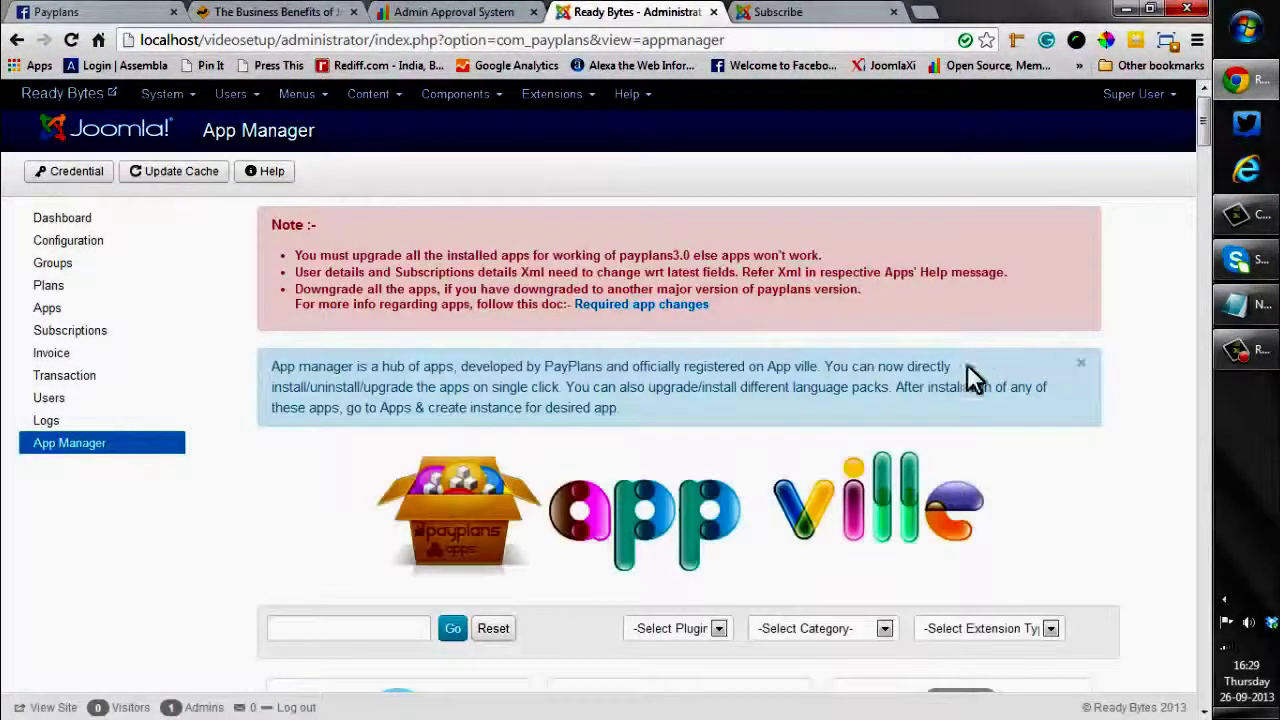
{"action": "scroll", "coordinate": [964, 421], "scroll_direction": "down", "scroll_amount": 3}
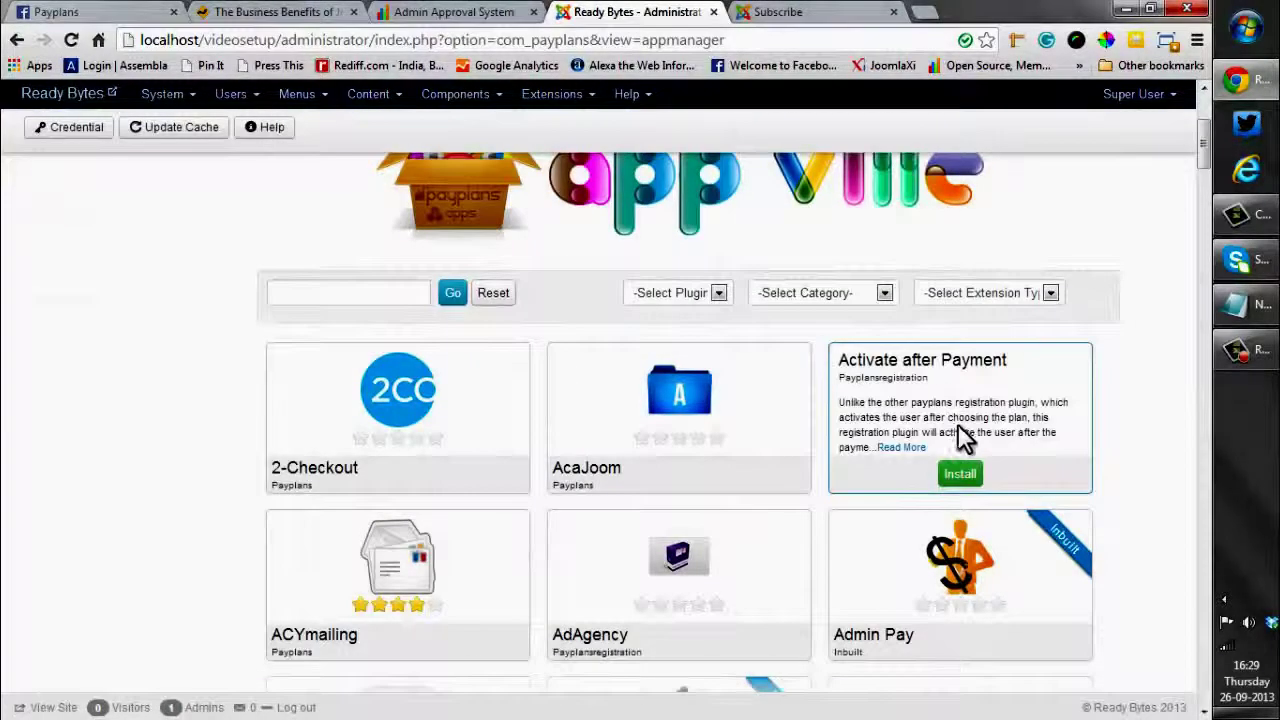
{"action": "scroll", "coordinate": [40, 371], "scroll_direction": "up", "scroll_amount": 3}
{"action": "scroll", "coordinate": [186, 429], "scroll_direction": "down", "scroll_amount": 2}
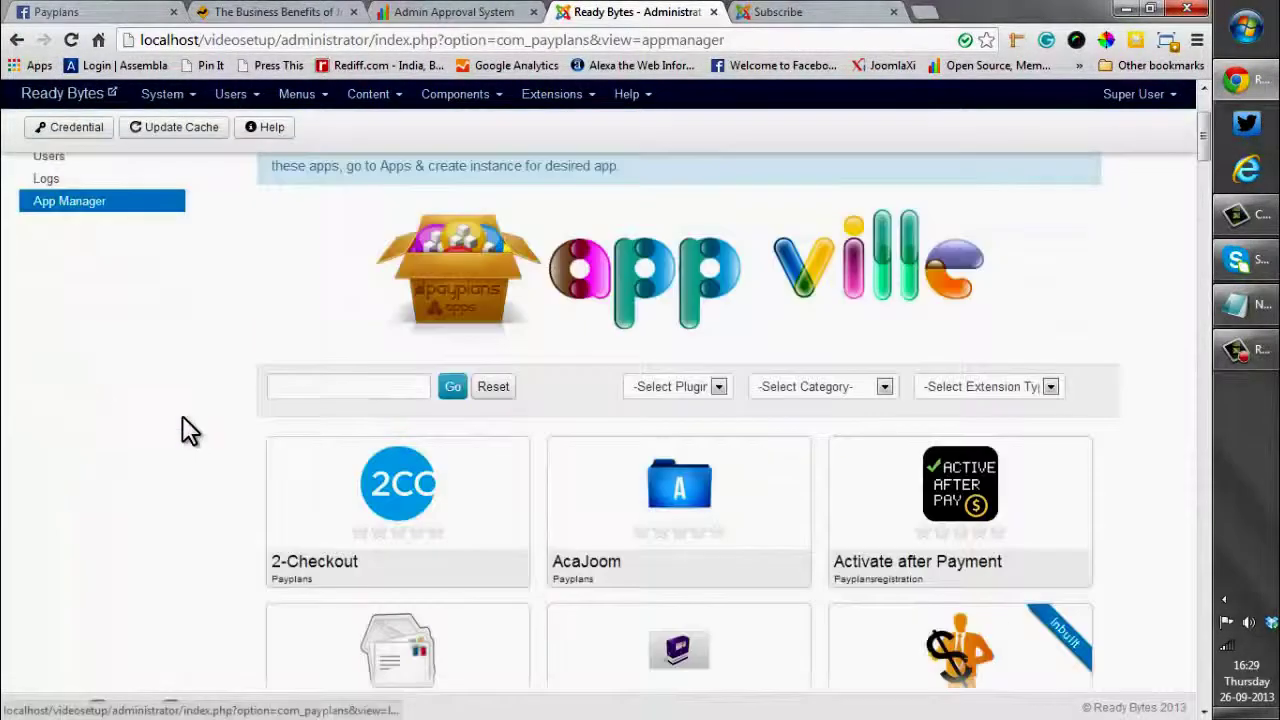
{"action": "scroll", "coordinate": [186, 429], "scroll_direction": "down", "scroll_amount": 3}
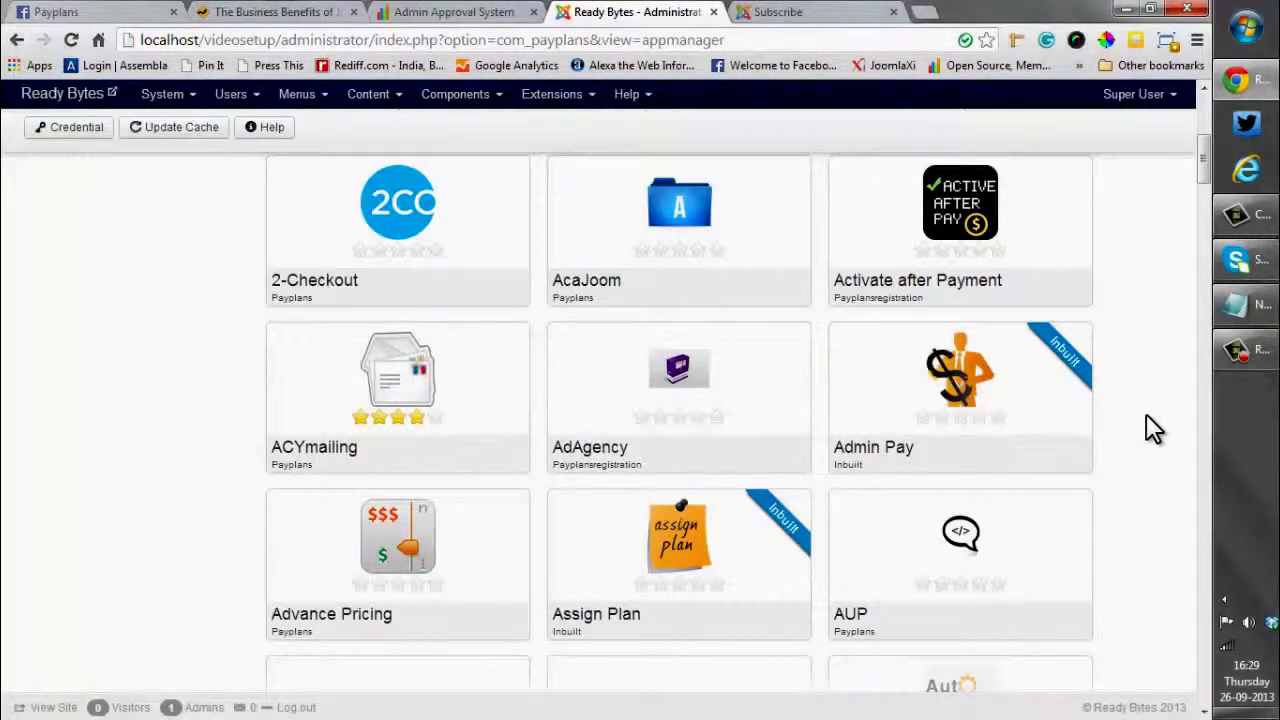
{"action": "scroll", "coordinate": [1146, 418], "scroll_direction": "down", "scroll_amount": 3}
{"action": "scroll", "coordinate": [1146, 414], "scroll_direction": "up", "scroll_amount": 8}
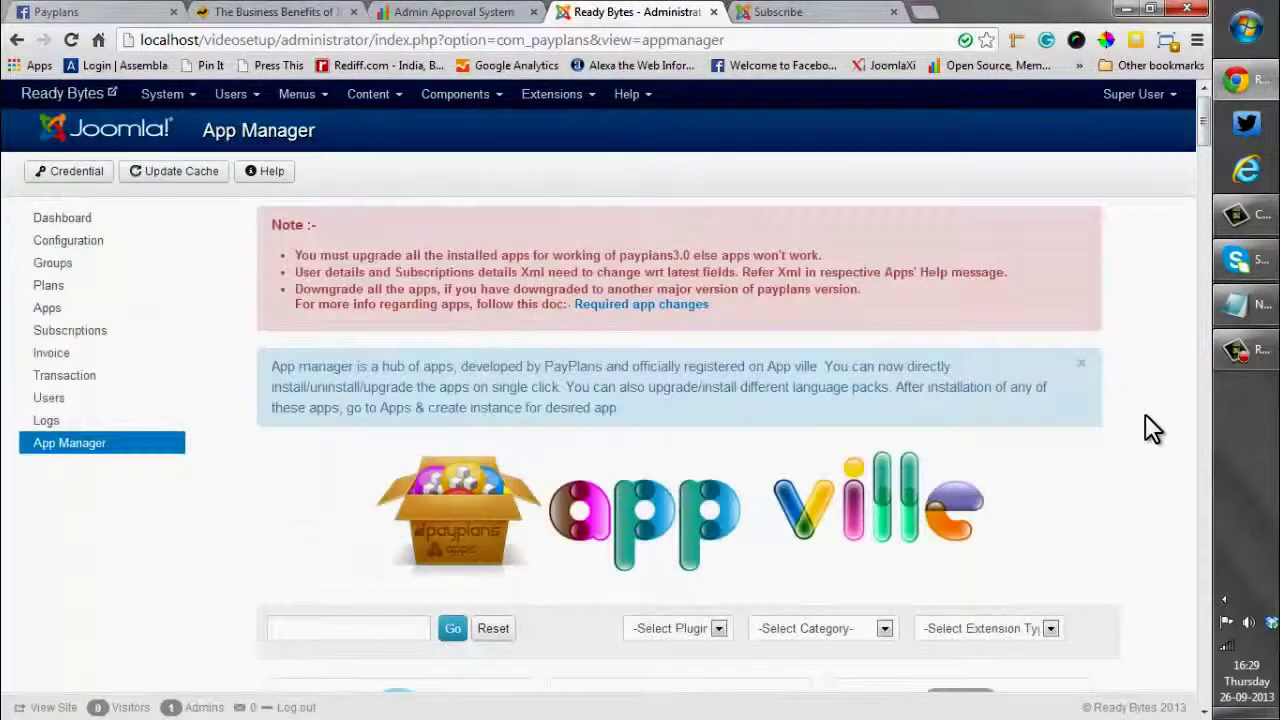
{"action": "left_click", "coordinate": [48, 172]}
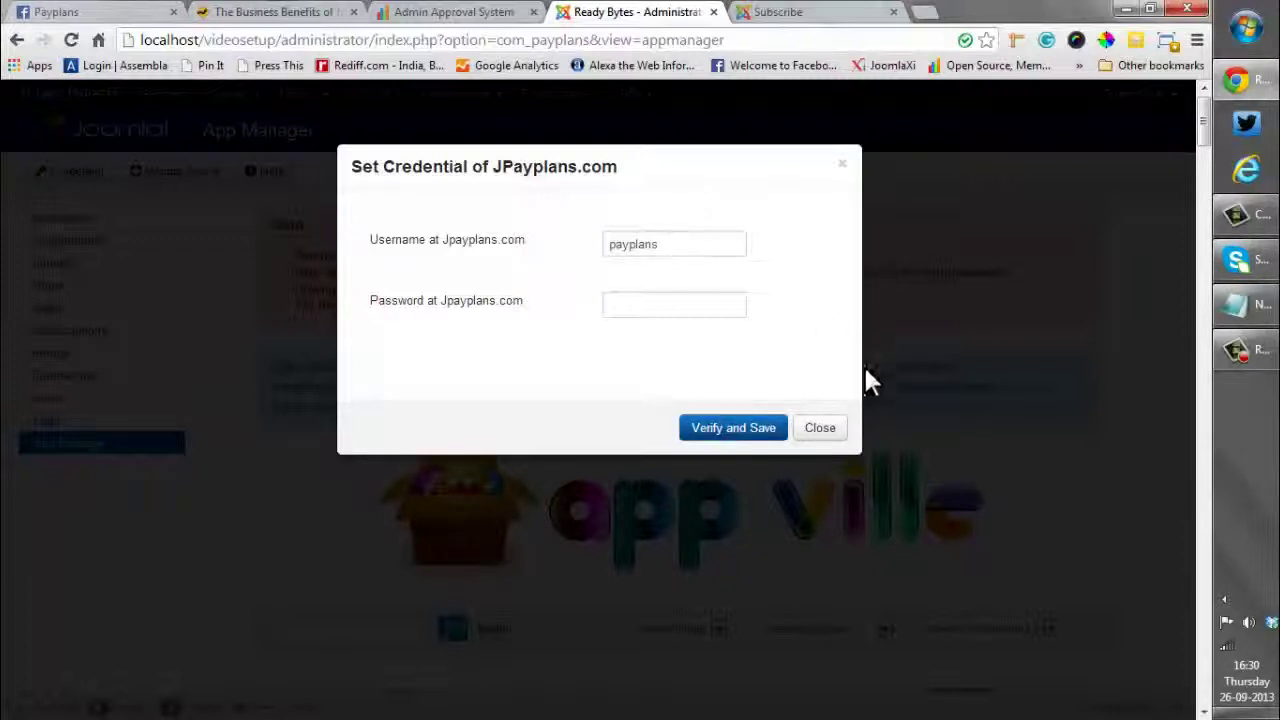
{"action": "left_click", "coordinate": [817, 430]}
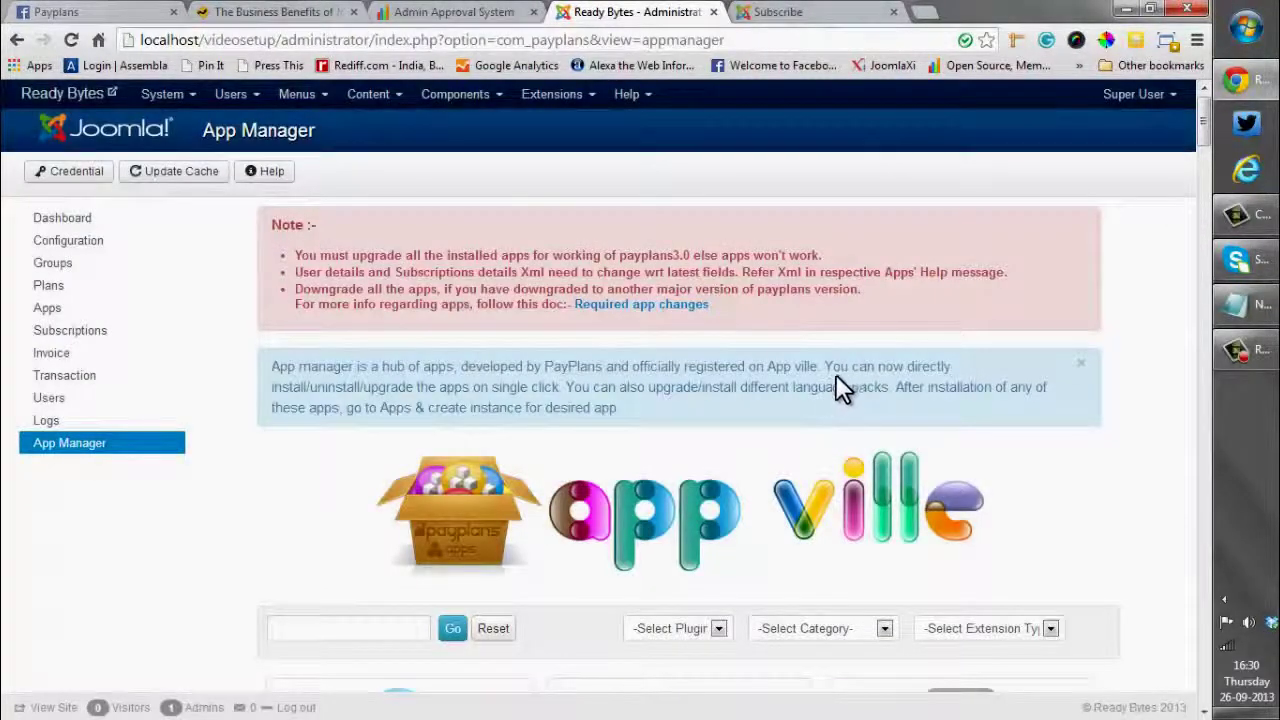
{"action": "scroll", "coordinate": [838, 390], "scroll_direction": "down", "scroll_amount": 2}
{"action": "scroll", "coordinate": [886, 403], "scroll_direction": "down", "scroll_amount": 1}
{"action": "left_click", "coordinate": [885, 387]}
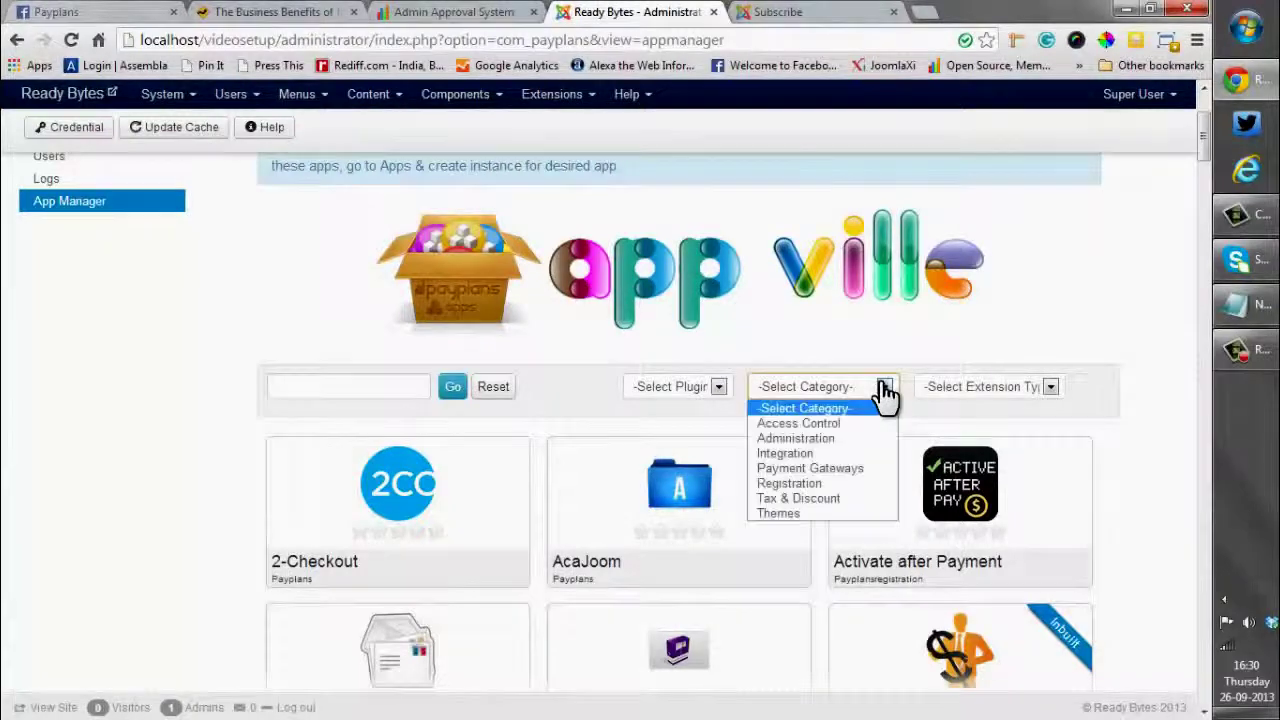
{"action": "left_click", "coordinate": [837, 469]}
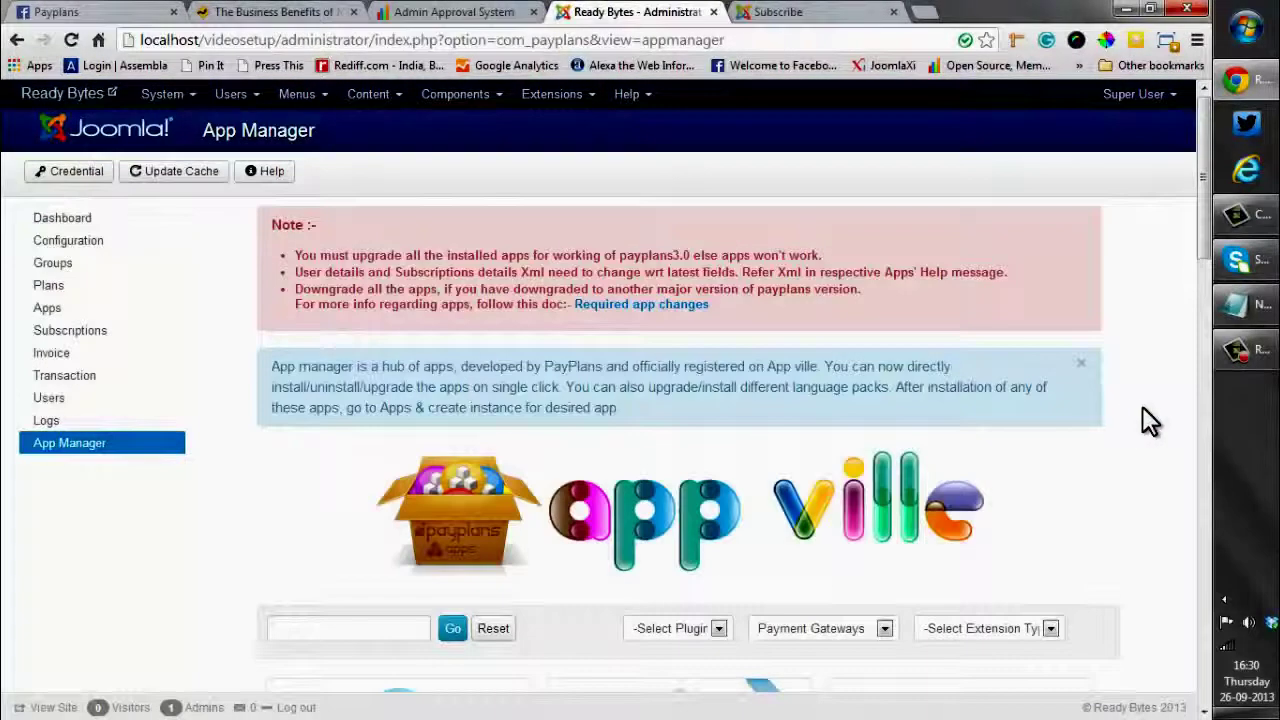
{"action": "scroll", "coordinate": [1139, 404], "scroll_direction": "down", "scroll_amount": 6}
{"action": "scroll", "coordinate": [1138, 405], "scroll_direction": "down", "scroll_amount": 9}
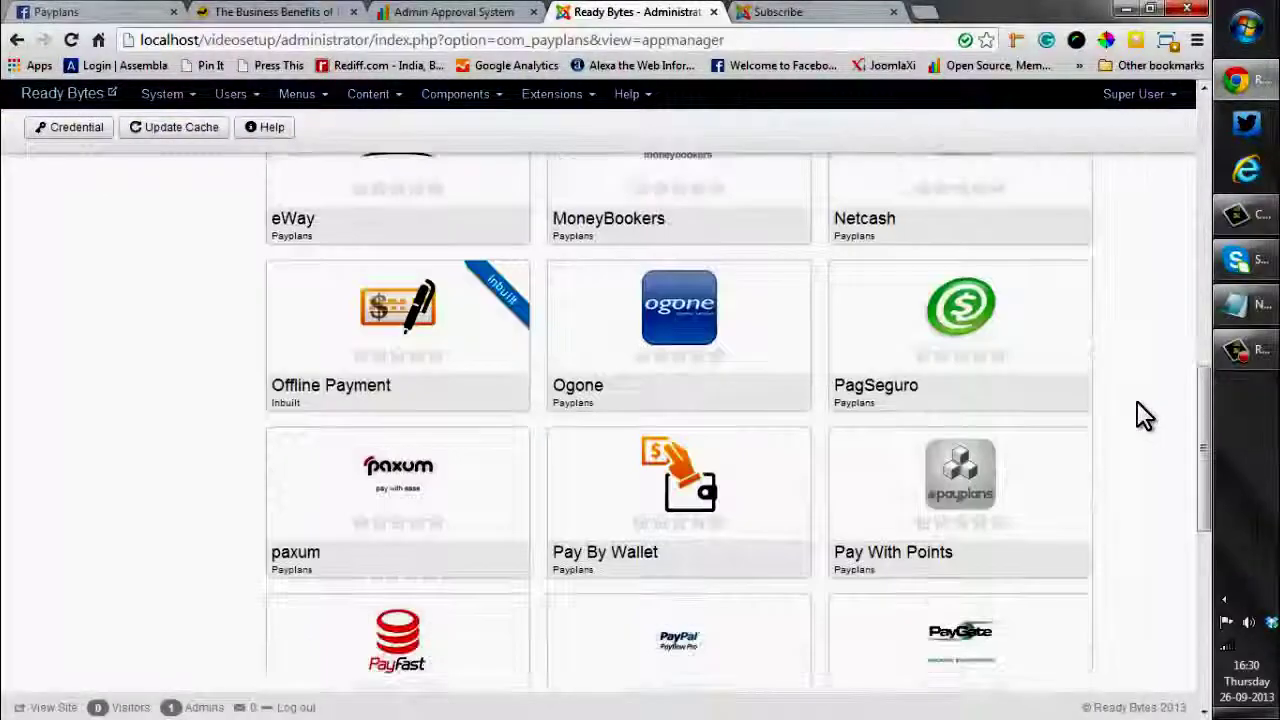
{"action": "mouse_move", "coordinate": [655, 478]}
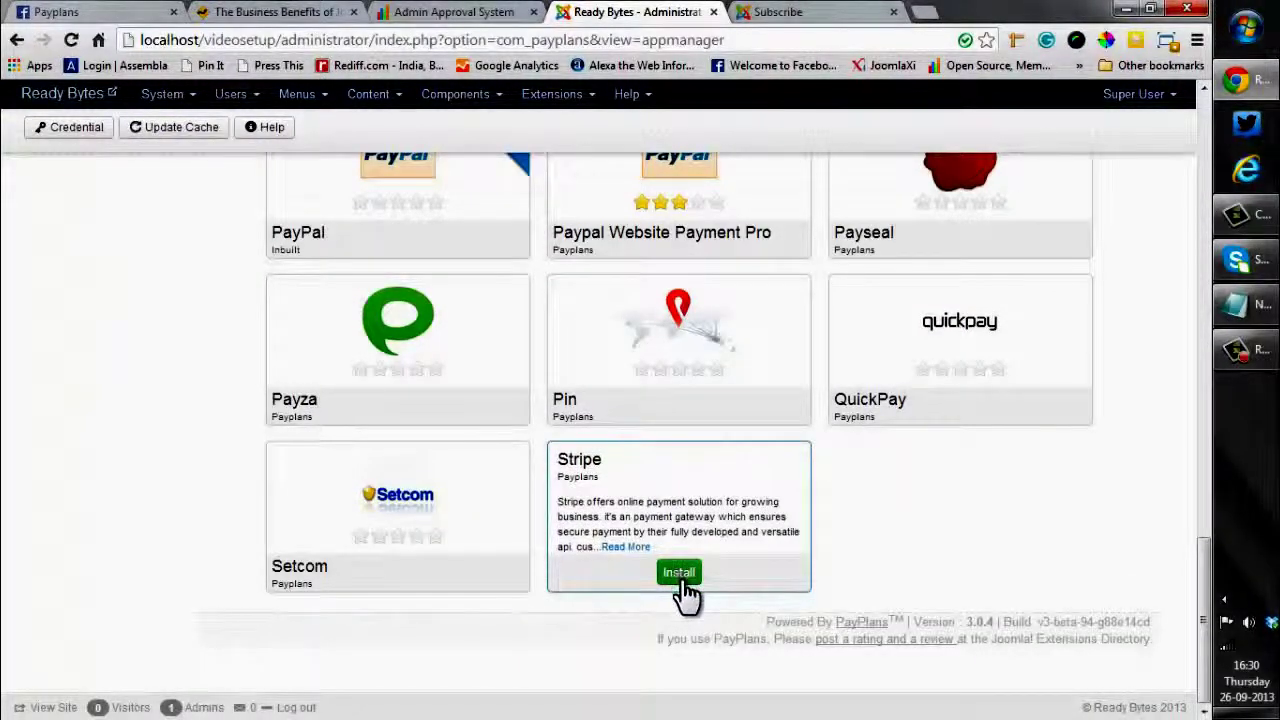
{"action": "left_click", "coordinate": [682, 576]}
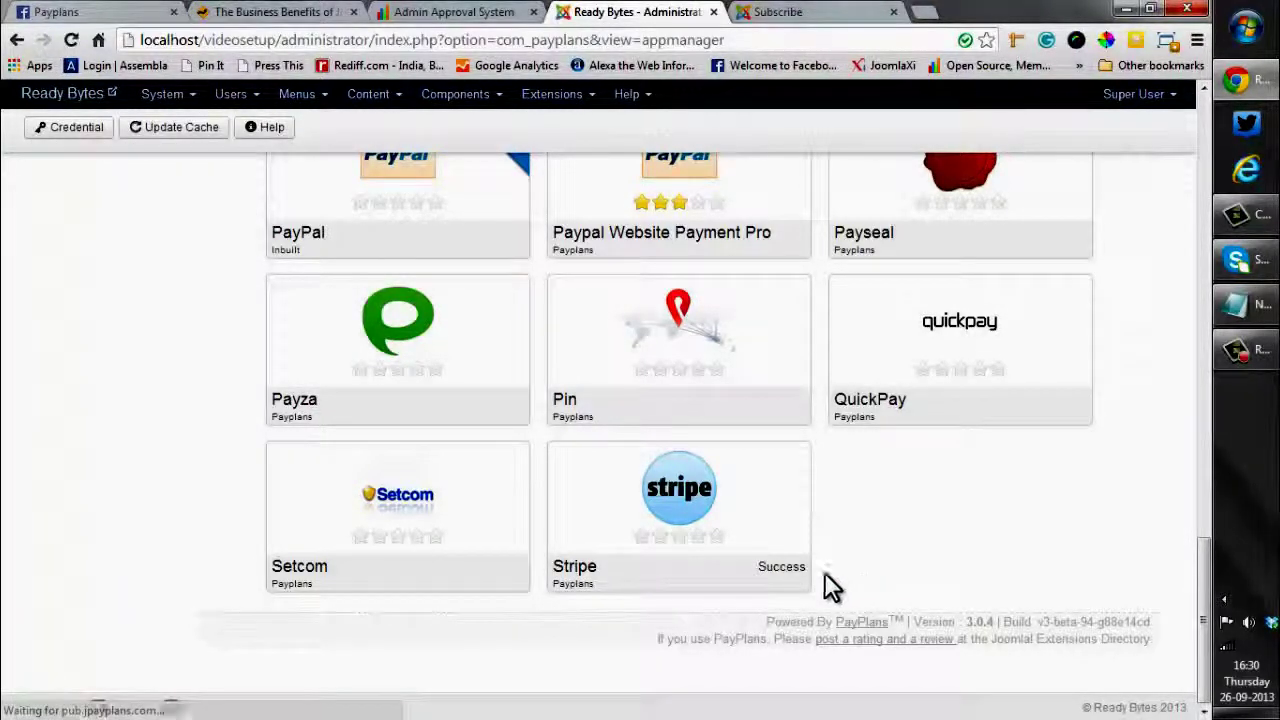
{"action": "mouse_move", "coordinate": [800, 578]}
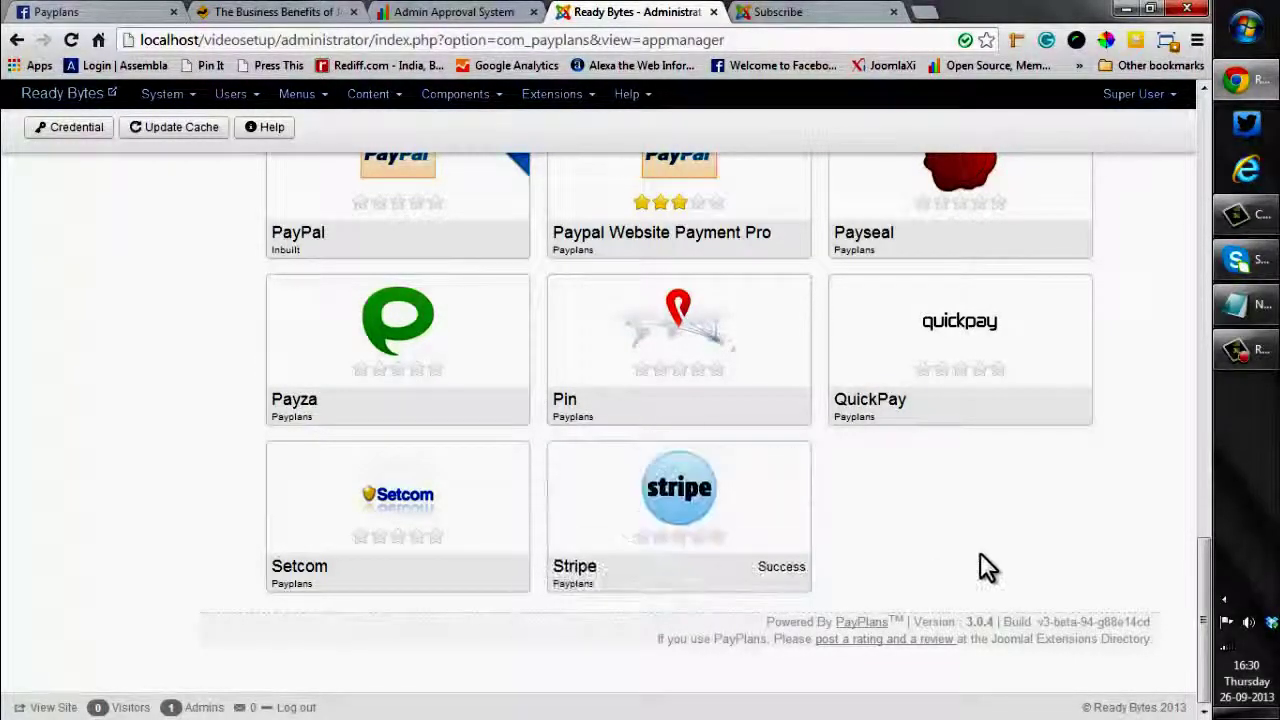
{"action": "scroll", "coordinate": [980, 552], "scroll_direction": "up", "scroll_amount": 14}
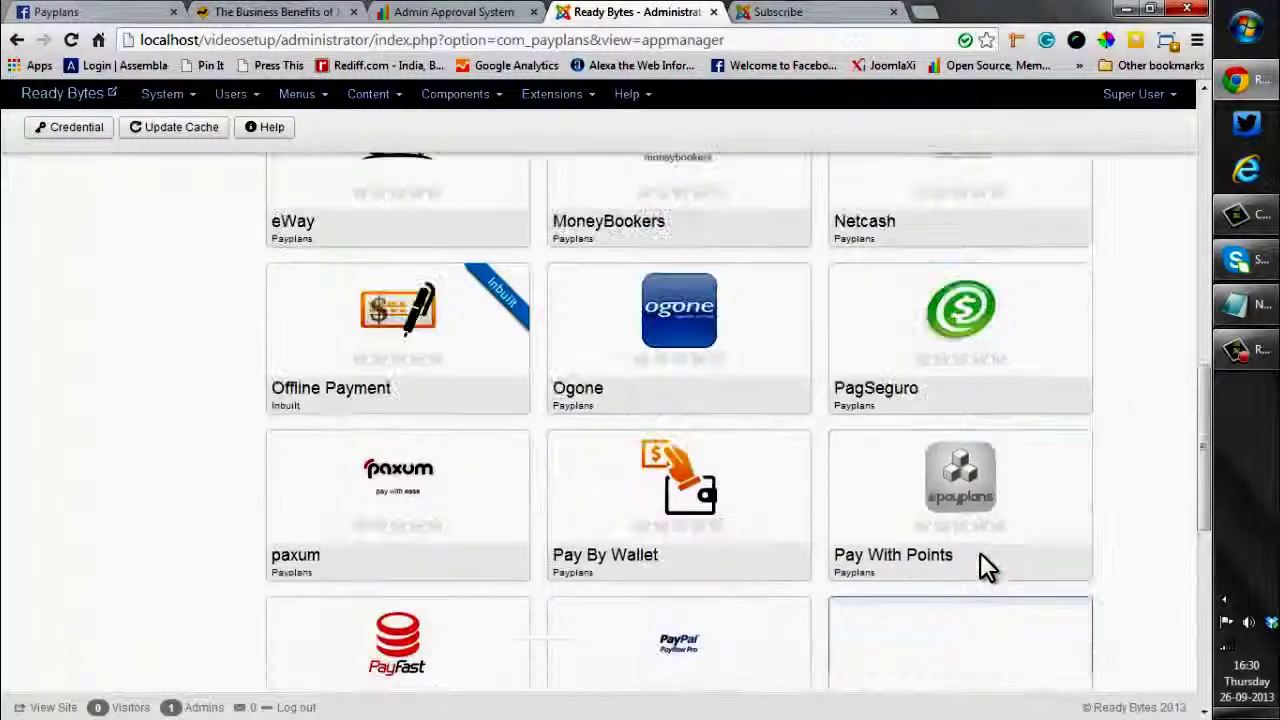
{"action": "scroll", "coordinate": [1176, 432], "scroll_direction": "up", "scroll_amount": 5}
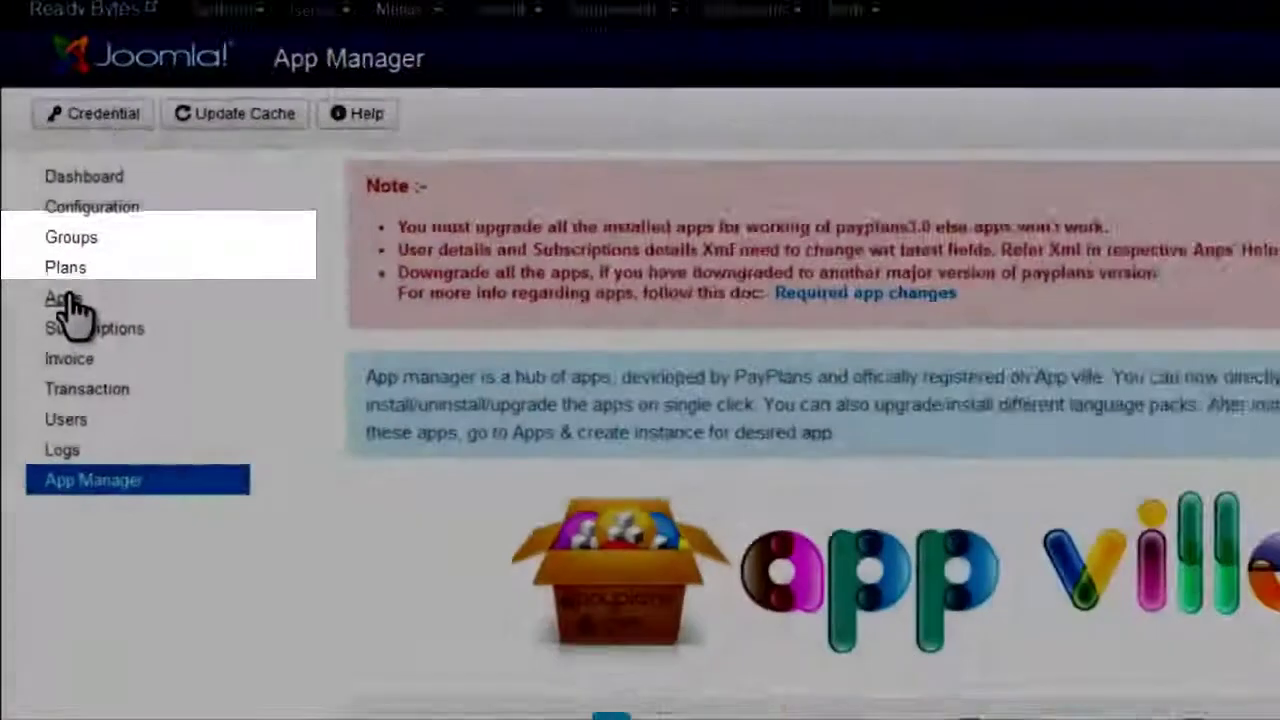
From the Apps list, create a new app instance and select the Stripe app
{"action": "left_click", "coordinate": [110, 266]}
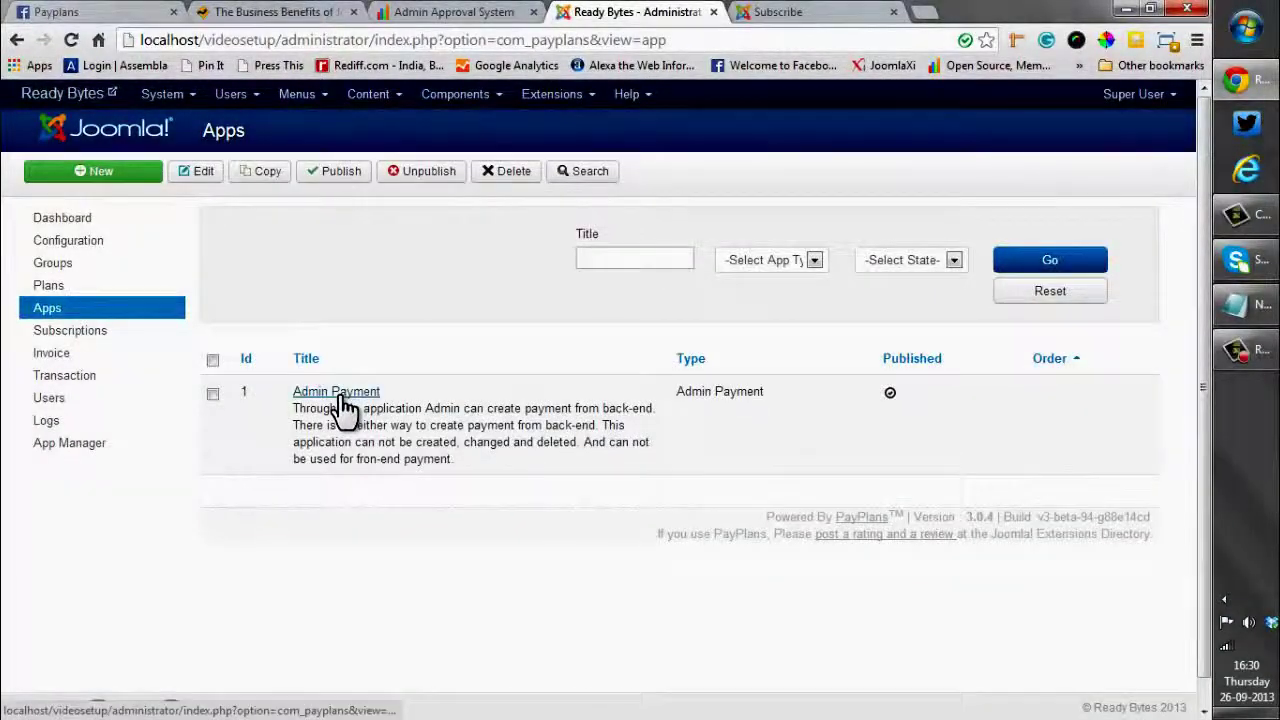
{"action": "left_click", "coordinate": [123, 171]}
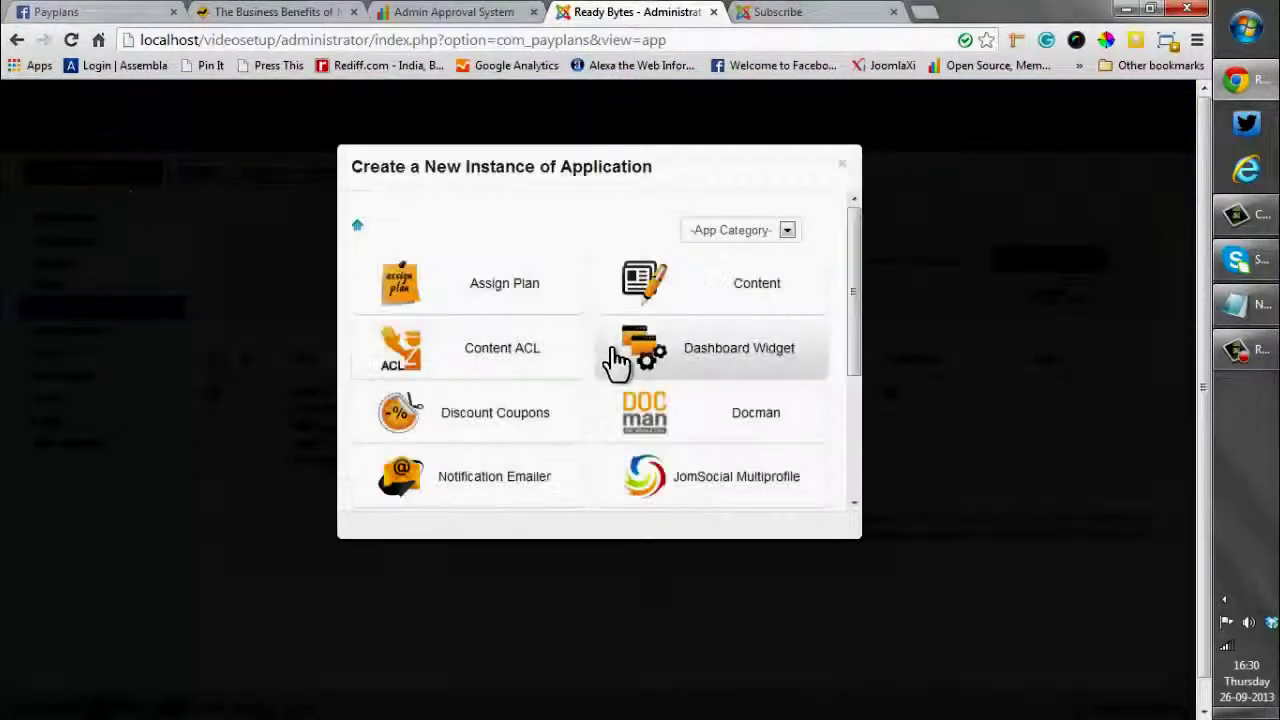
{"action": "left_click_drag", "start_coordinate": [853, 322], "coordinate": [851, 443]}
{"action": "left_click", "coordinate": [667, 395]}
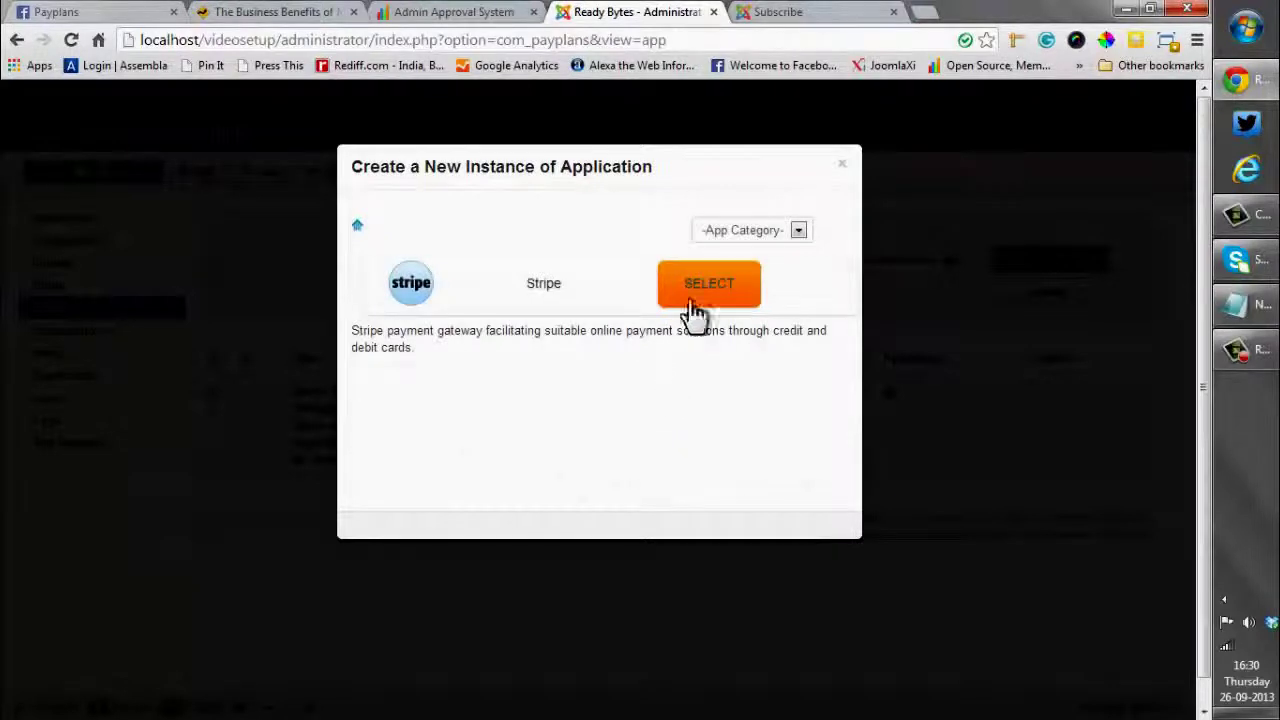
{"action": "left_click", "coordinate": [705, 292]}
{"action": "left_click", "coordinate": [705, 287]}
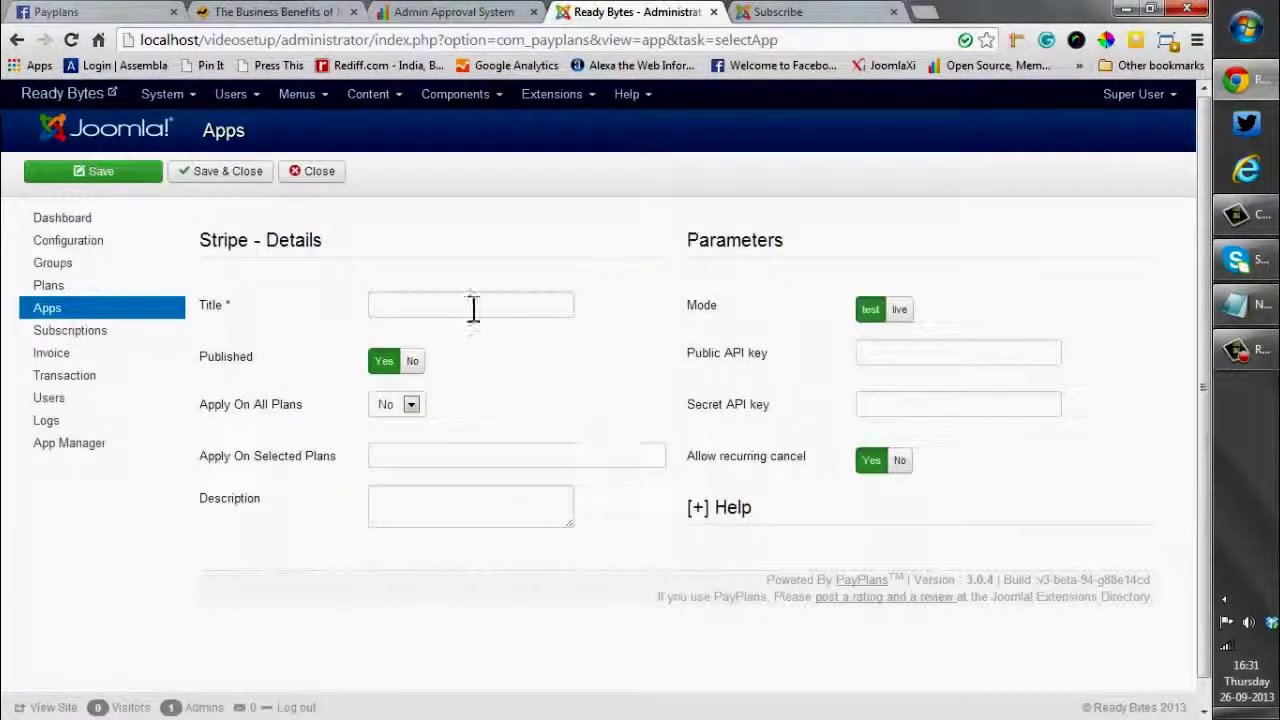
Title the app 'Stripe' and set Apply On All Plans to Yes
{"action": "left_click", "coordinate": [472, 307]}
{"action": "type", "text": "Stripe"}
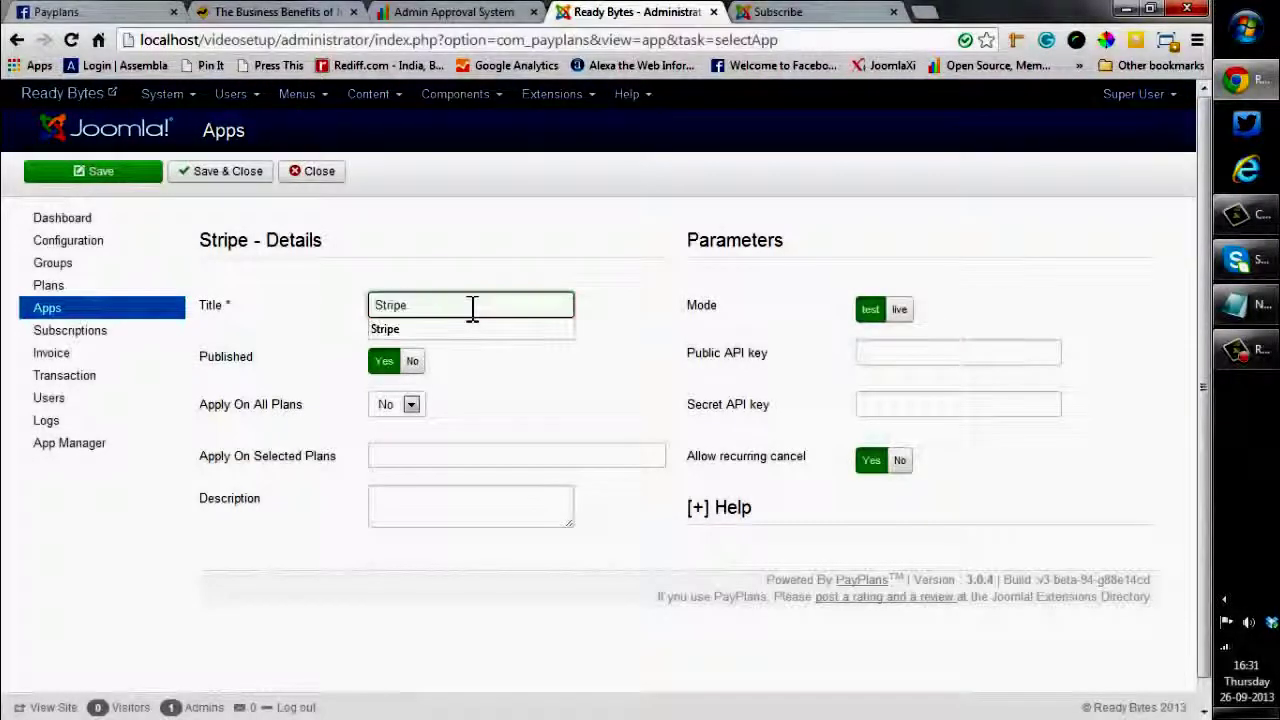
{"action": "left_click", "coordinate": [491, 386]}
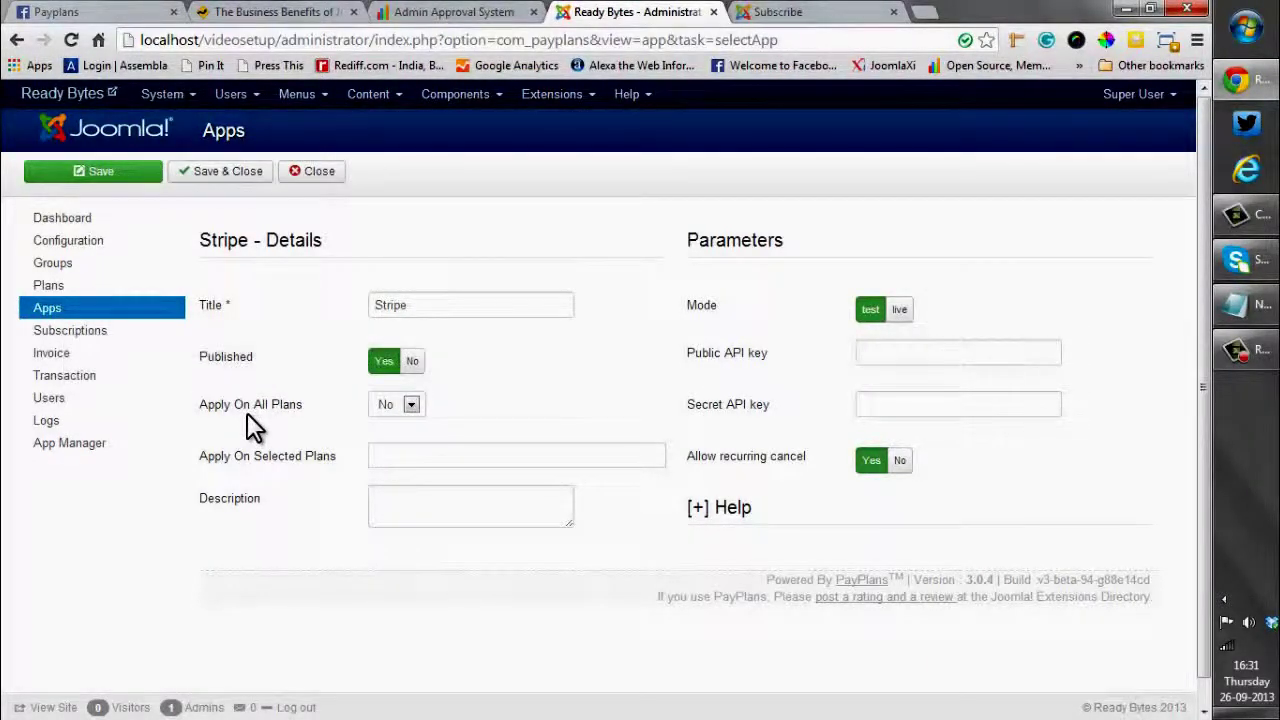
{"action": "mouse_move", "coordinate": [249, 414]}
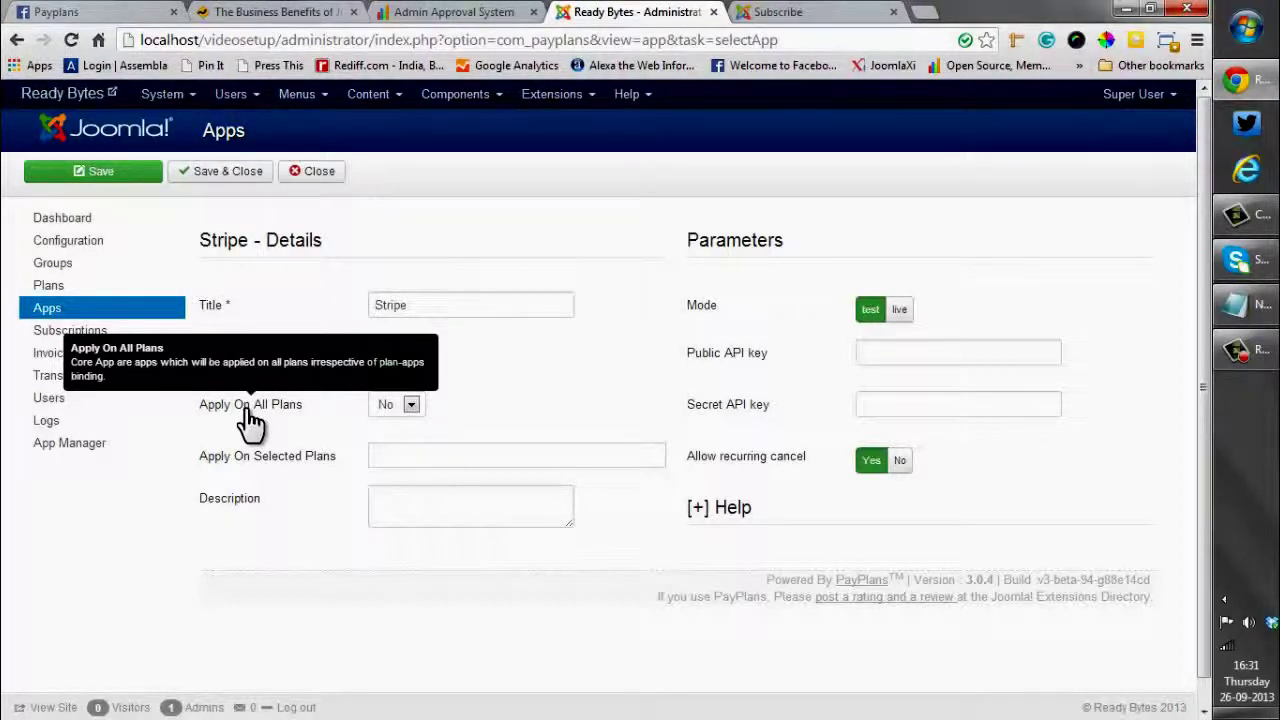
{"action": "left_click", "coordinate": [409, 406]}
{"action": "left_click", "coordinate": [409, 440]}
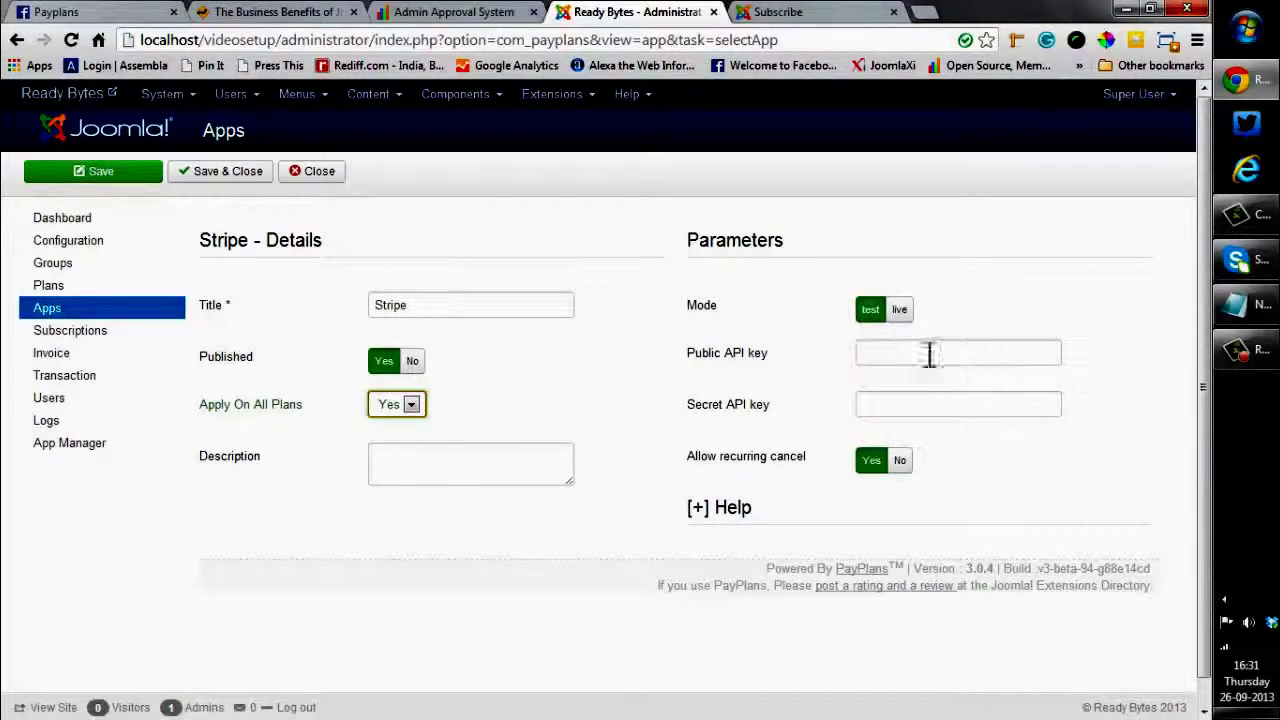
Copy the Stripe test public key from Notepad into the Public API key field
{"action": "left_click", "coordinate": [1256, 310]}
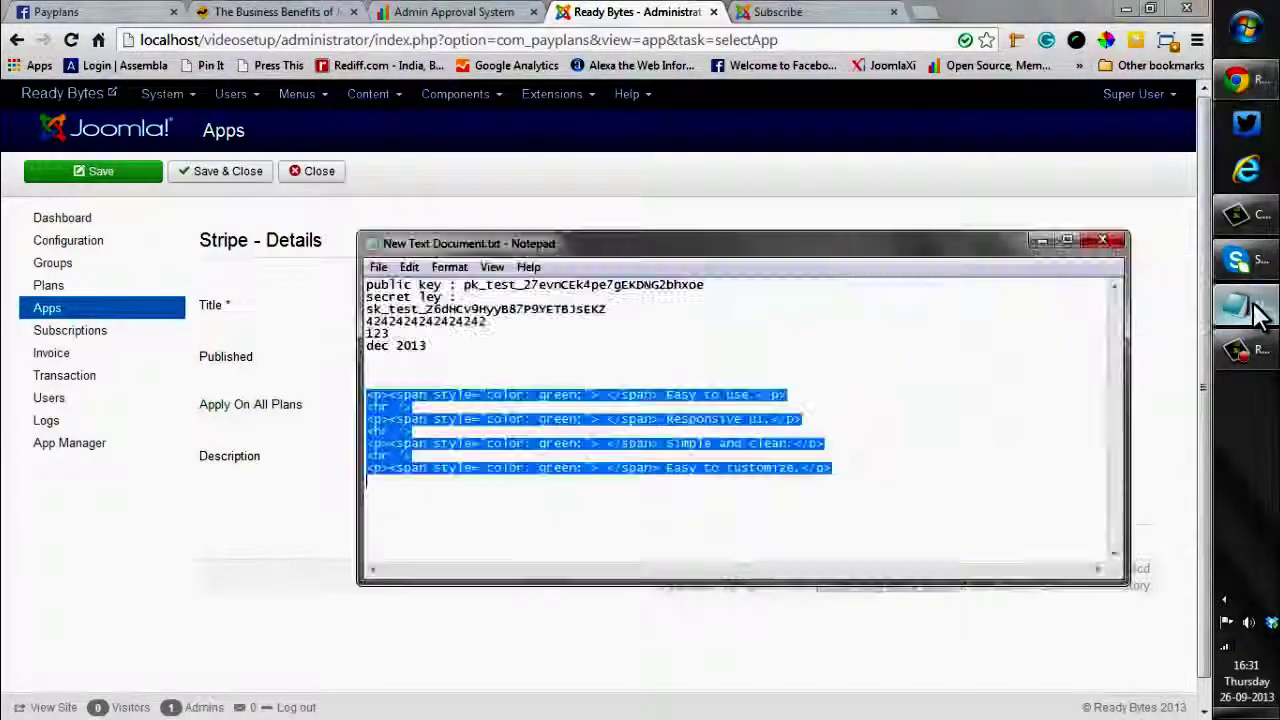
{"action": "left_click", "coordinate": [919, 426]}
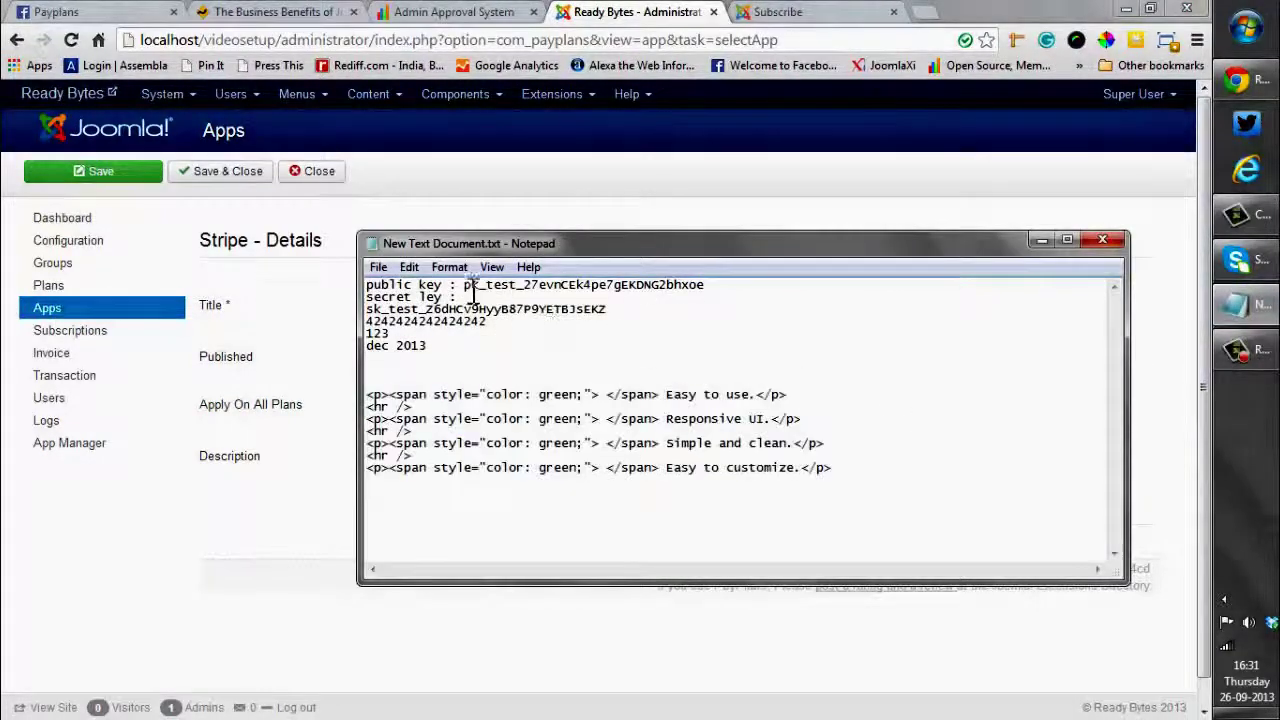
{"action": "left_click_drag", "start_coordinate": [464, 285], "coordinate": [708, 288]}
{"action": "key", "text": "ctrl+c"}
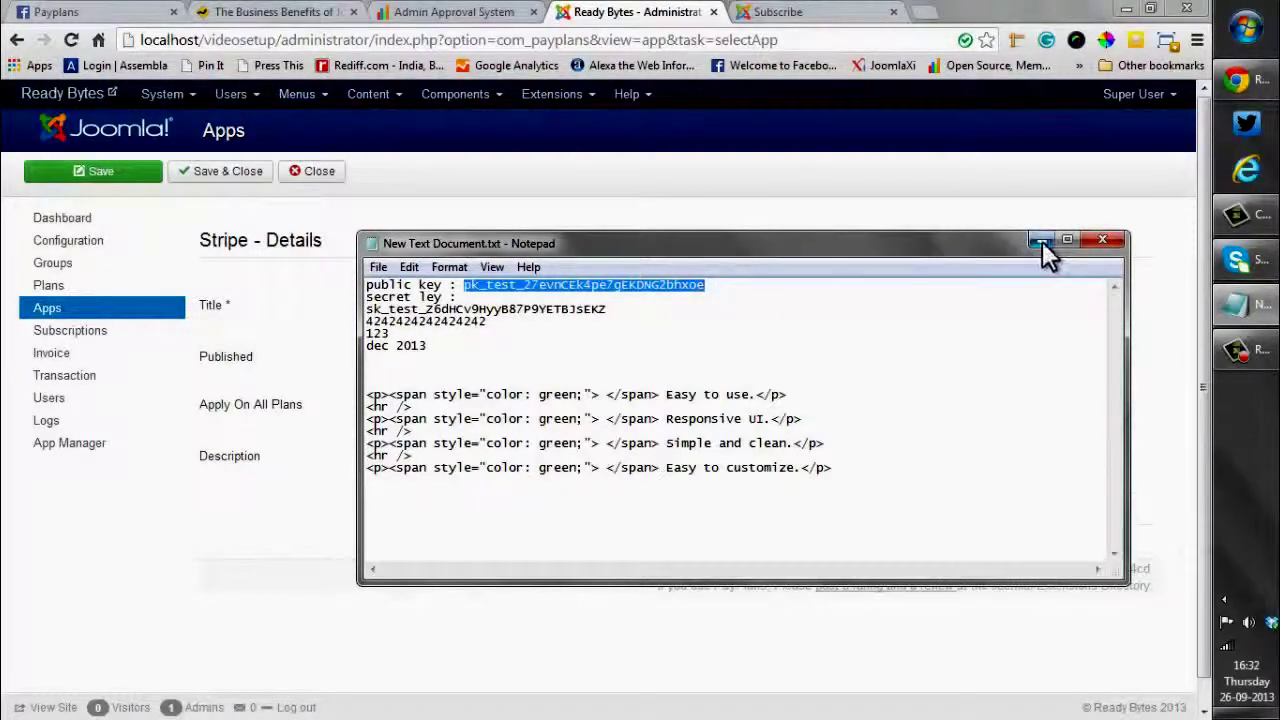
{"action": "left_click", "coordinate": [1042, 240]}
{"action": "left_click", "coordinate": [931, 354]}
{"action": "key", "text": "ctrl+v"}
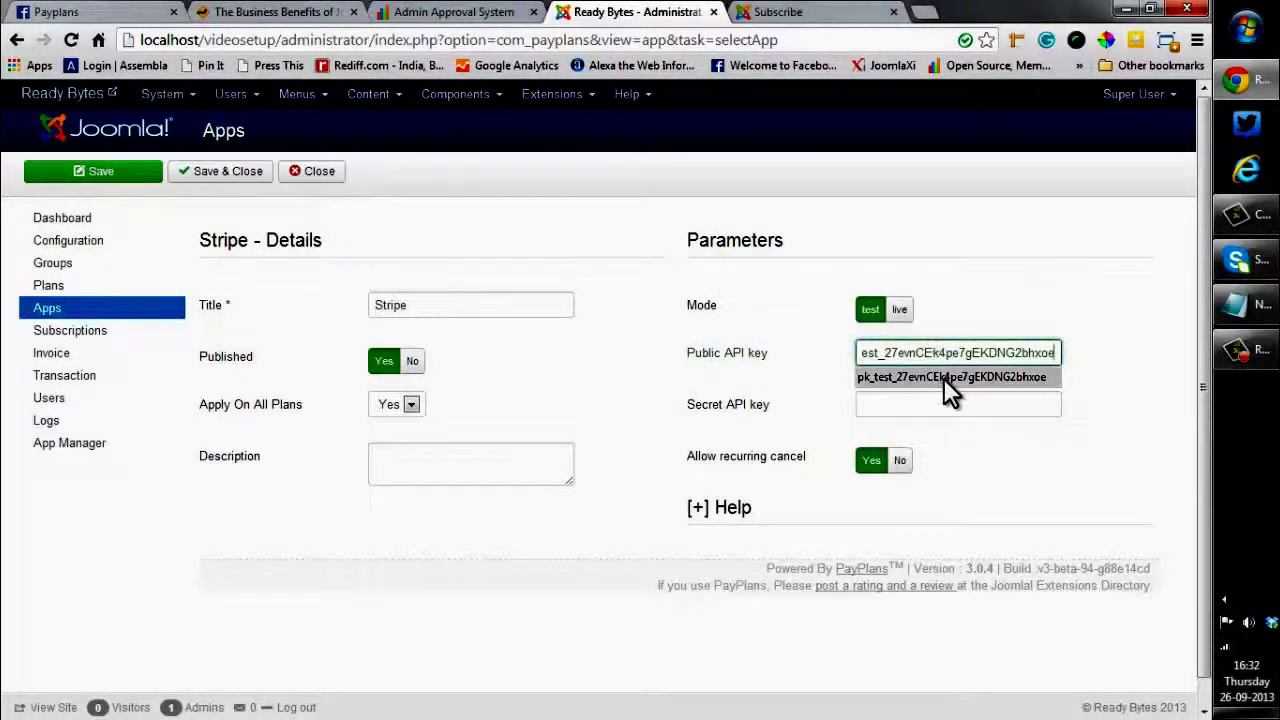
{"action": "left_click", "coordinate": [943, 377]}
Copy the Stripe test secret key from Notepad into the Secret API key field
{"action": "left_click", "coordinate": [1240, 305]}
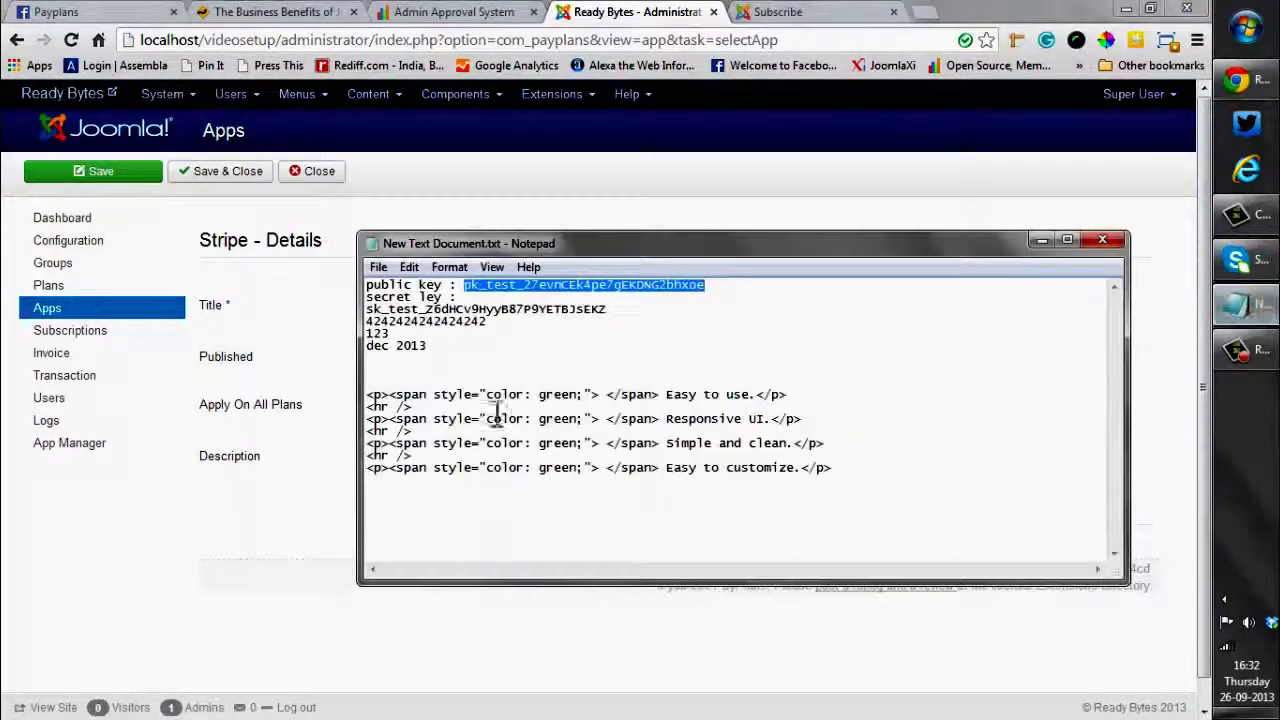
{"action": "left_click_drag", "start_coordinate": [366, 309], "coordinate": [616, 316]}
{"action": "key", "text": "ctrl+c"}
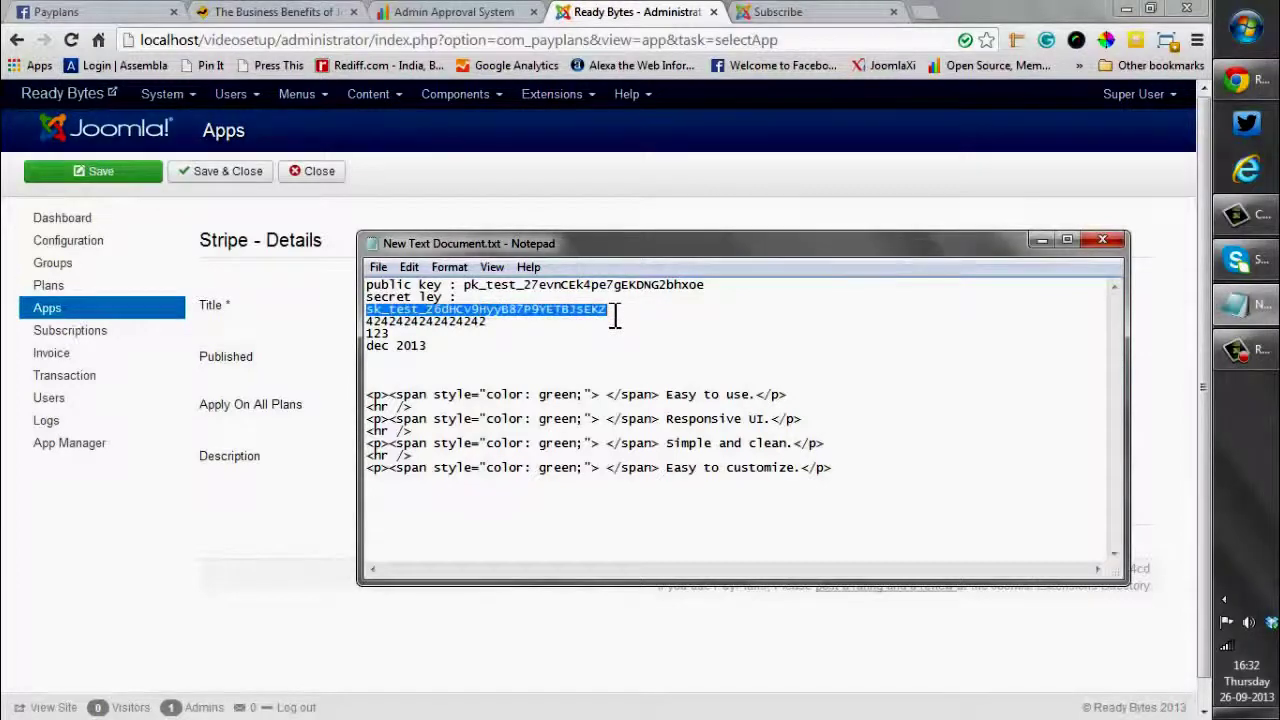
{"action": "left_click", "coordinate": [1162, 343]}
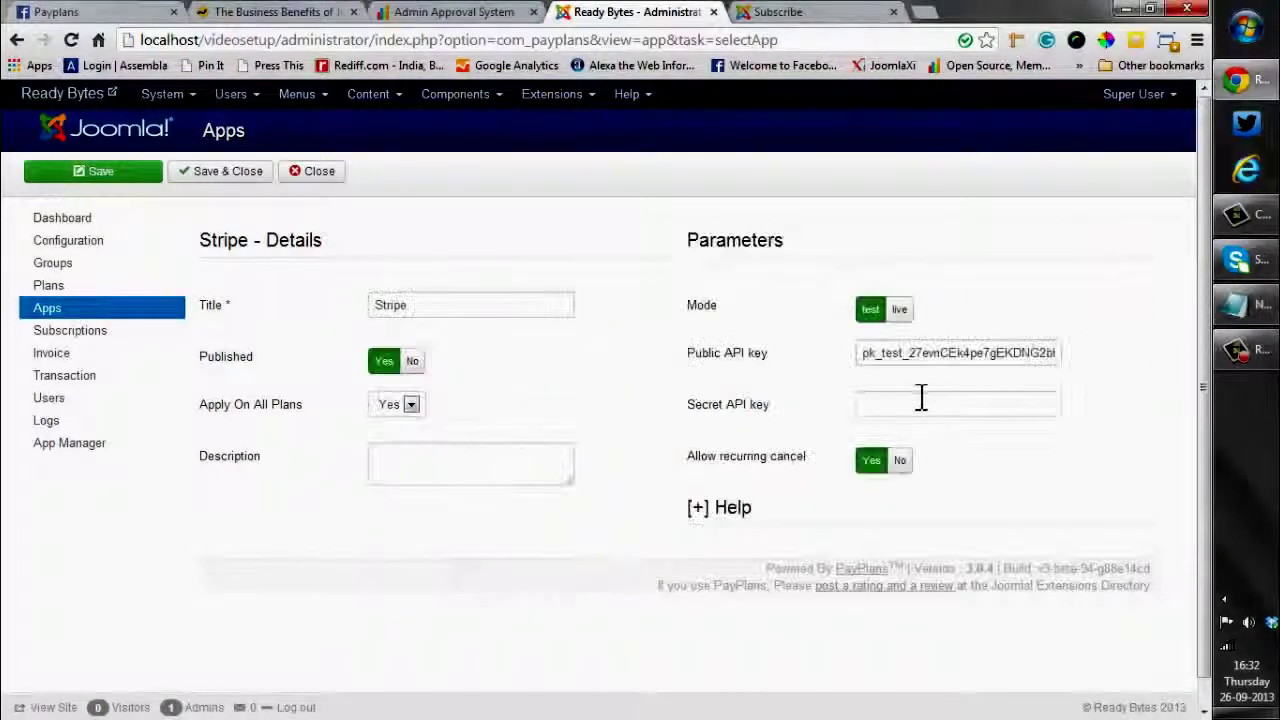
{"action": "left_click", "coordinate": [919, 403]}
{"action": "key", "text": "ctrl+v"}
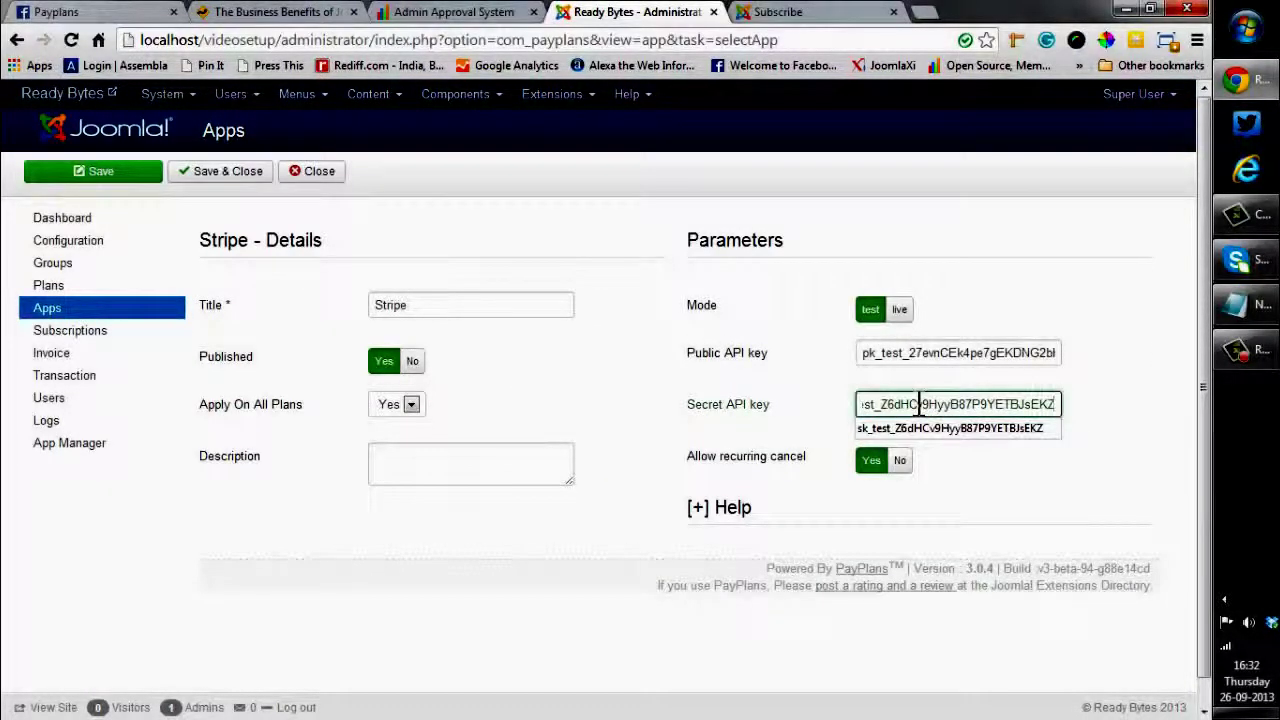
{"action": "left_click", "coordinate": [980, 503]}
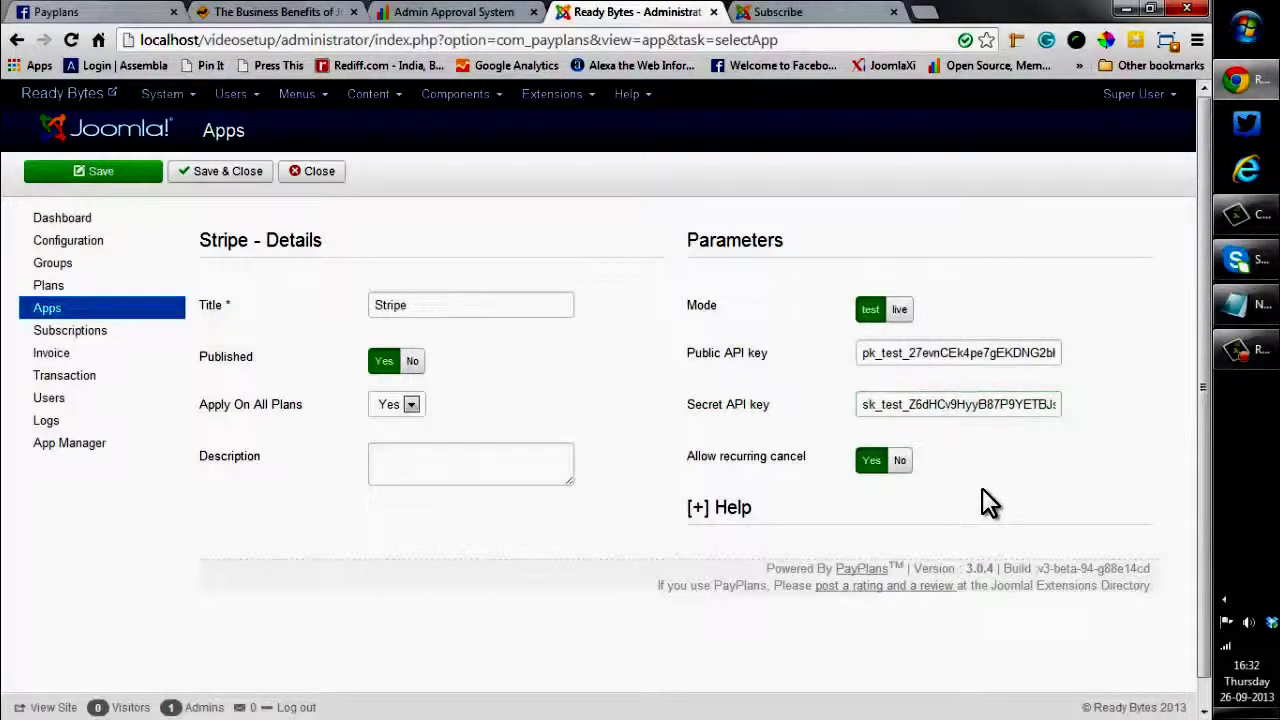
Save the Stripe app, then switch to the site's Subscribe page
{"action": "left_click", "coordinate": [133, 182]}
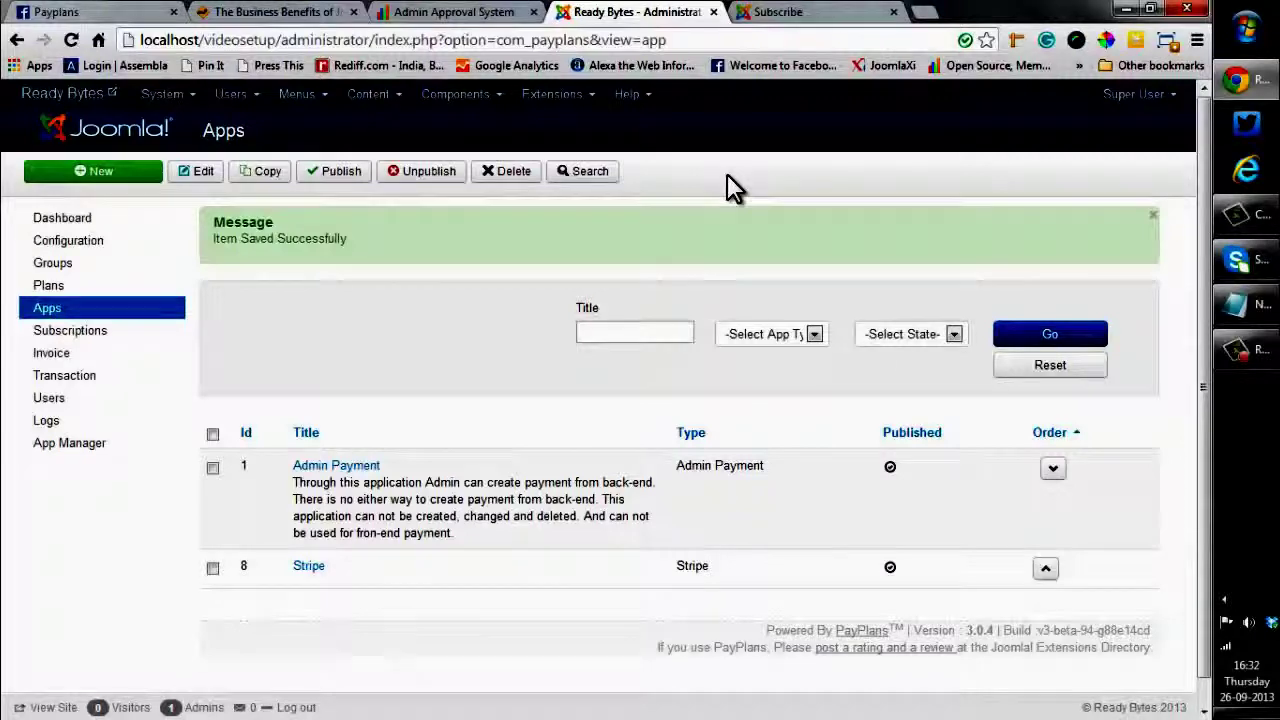
{"action": "left_click", "coordinate": [802, 14]}
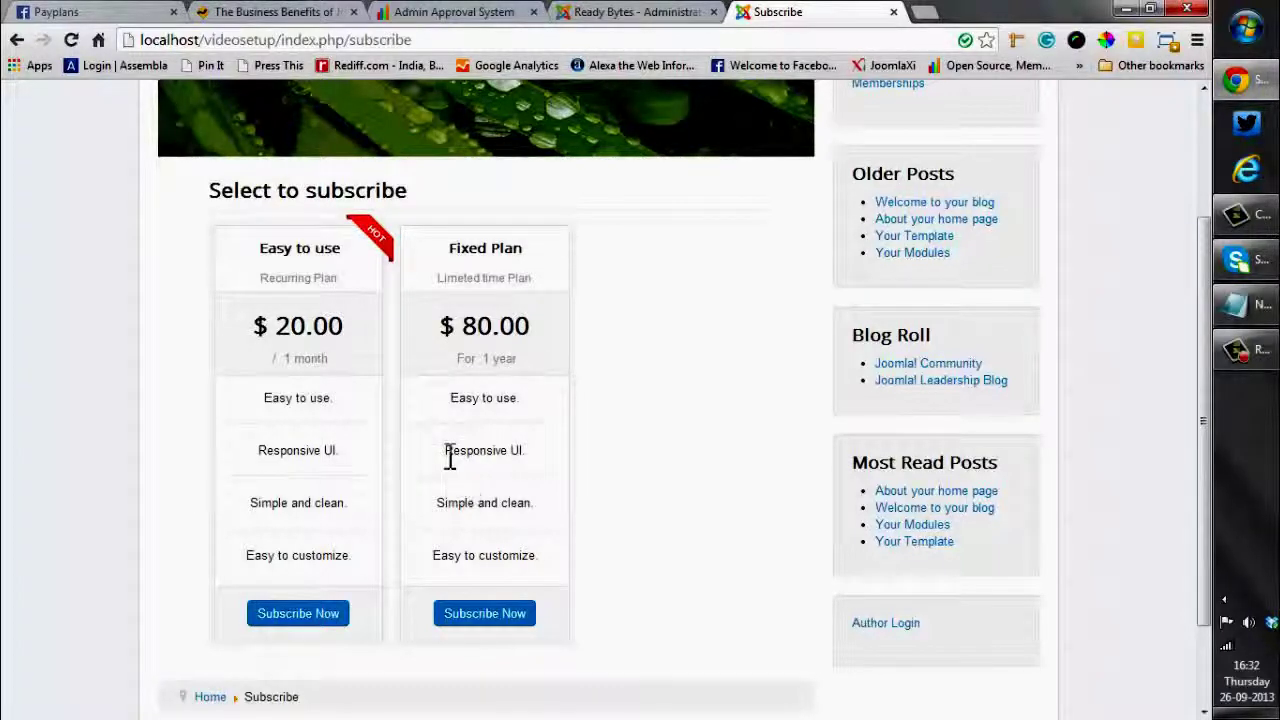
Choose to subscribe to the $20.00 Easy to use plan
{"action": "left_click", "coordinate": [321, 620]}
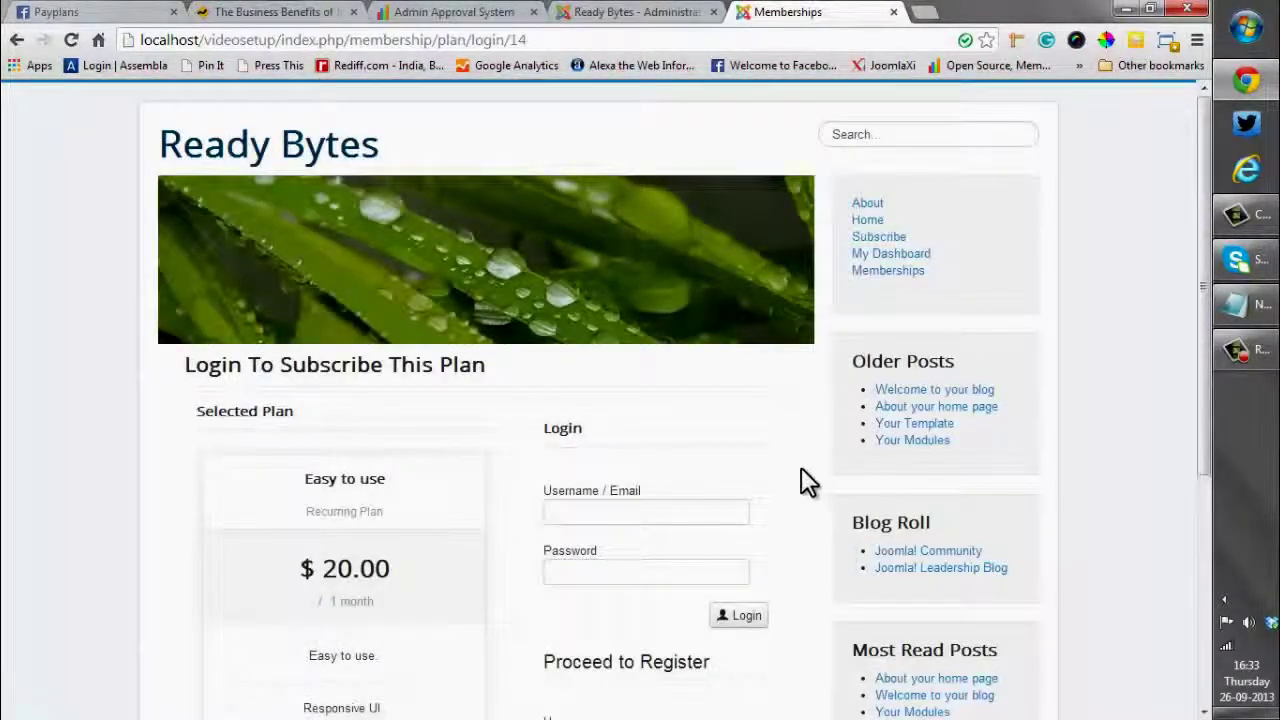
{"action": "scroll", "coordinate": [801, 467], "scroll_direction": "down", "scroll_amount": 2}
{"action": "scroll", "coordinate": [790, 467], "scroll_direction": "down", "scroll_amount": 2}
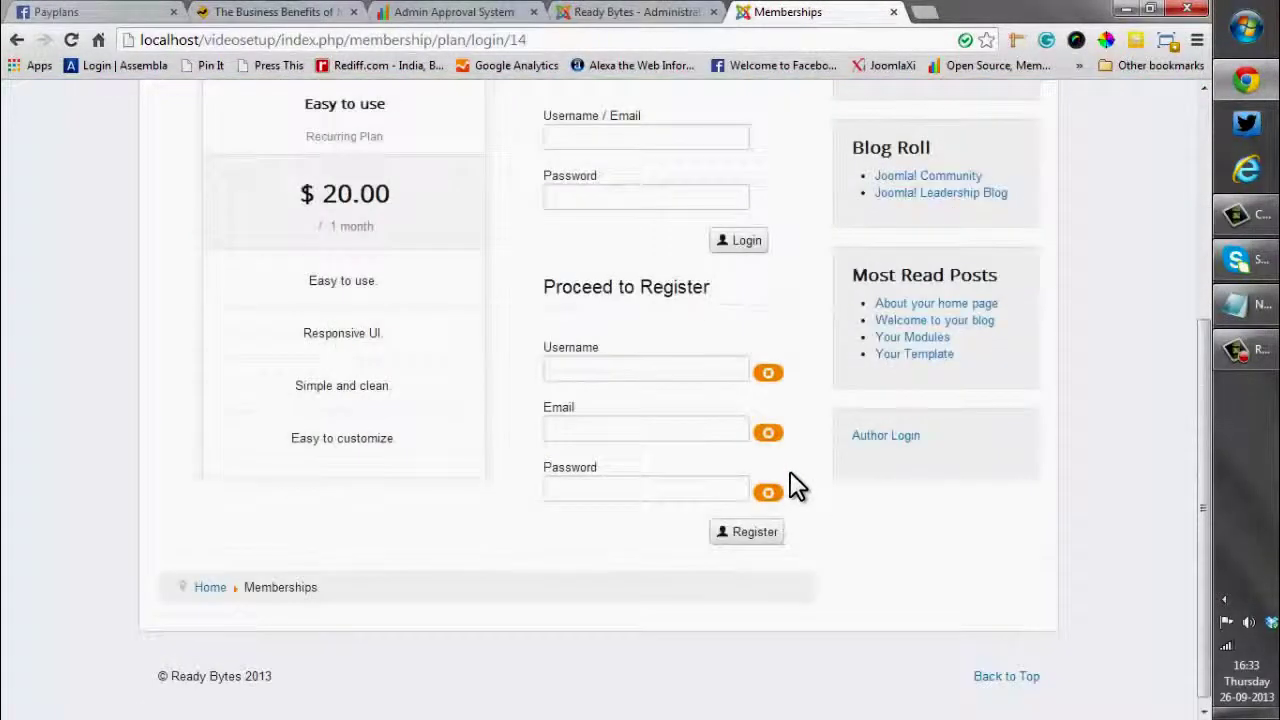
{"action": "scroll", "coordinate": [790, 485], "scroll_direction": "up", "scroll_amount": 2}
Log in with the administrator username and password
{"action": "left_click", "coordinate": [631, 324]}
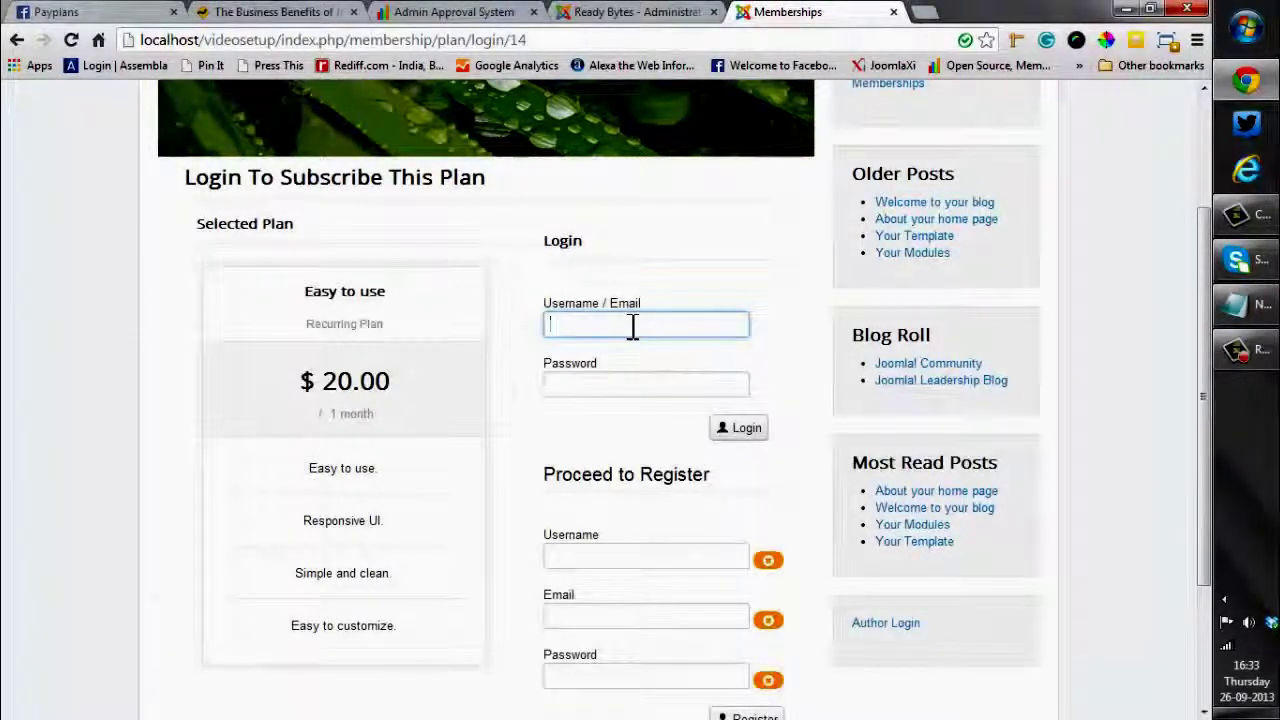
{"action": "type", "text": "a"}
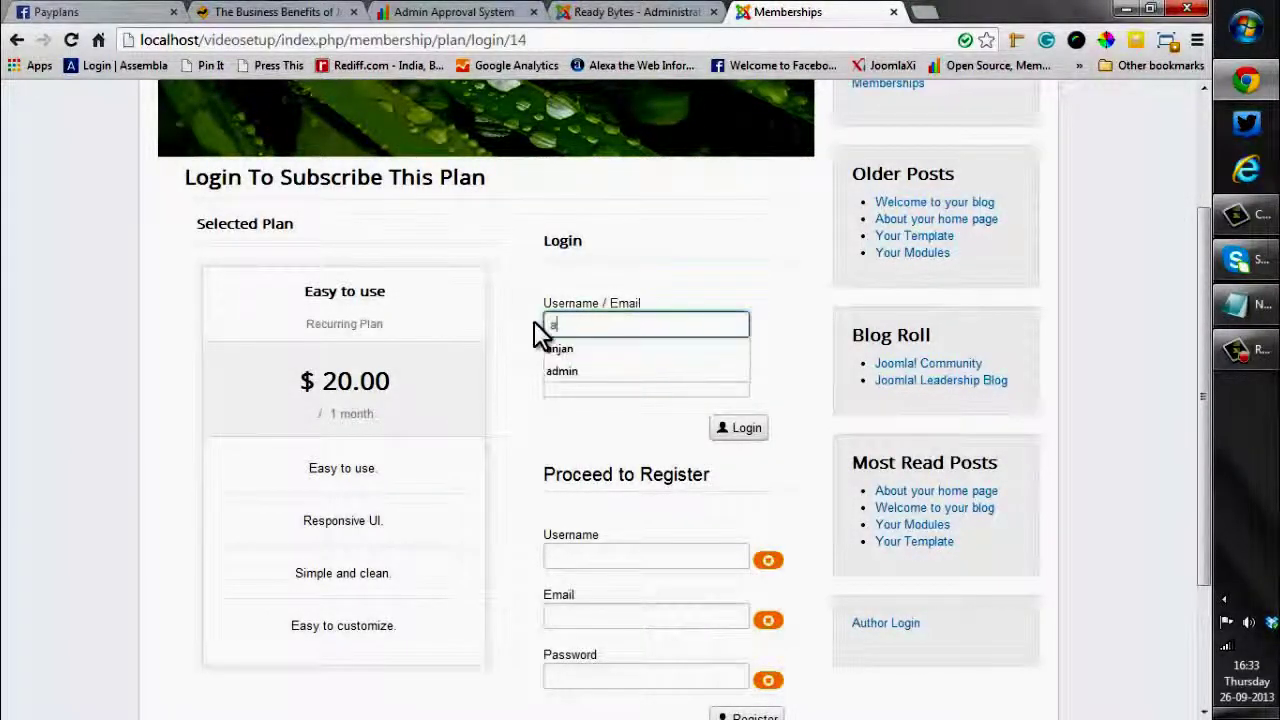
{"action": "type", "text": "dmin"}
{"action": "key", "text": "Tab"}
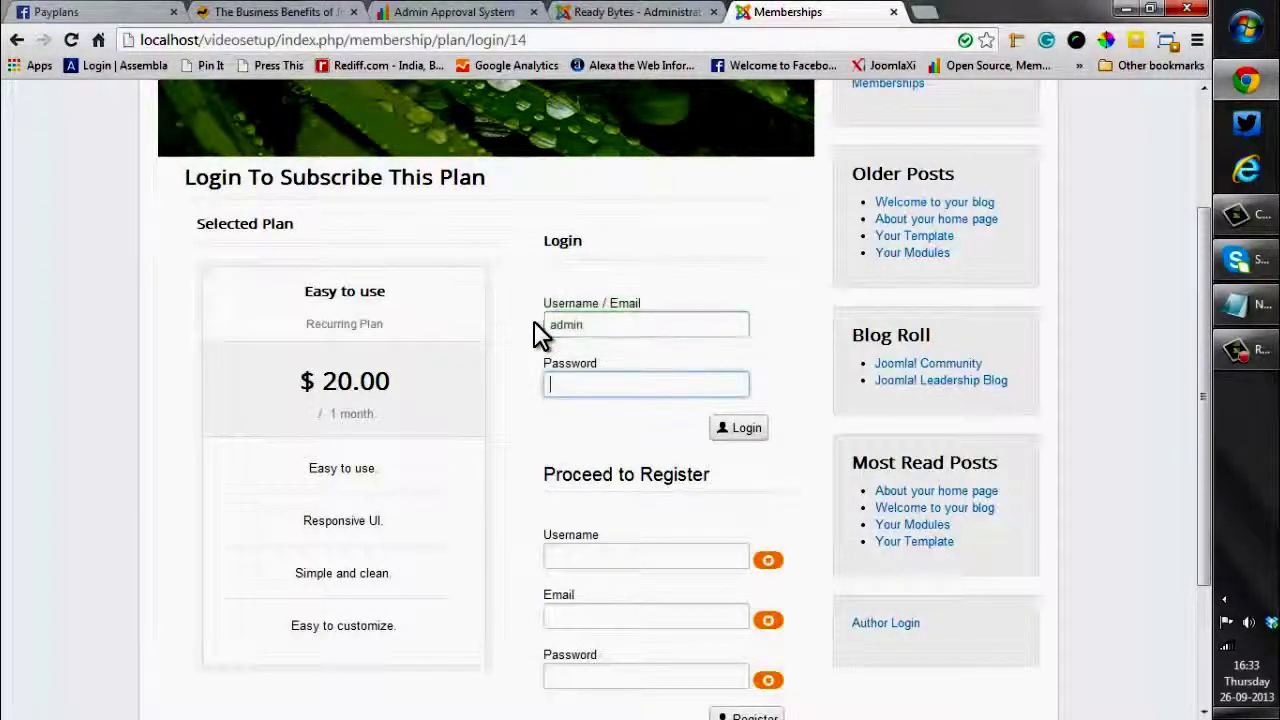
{"action": "type", "text": "admin"}
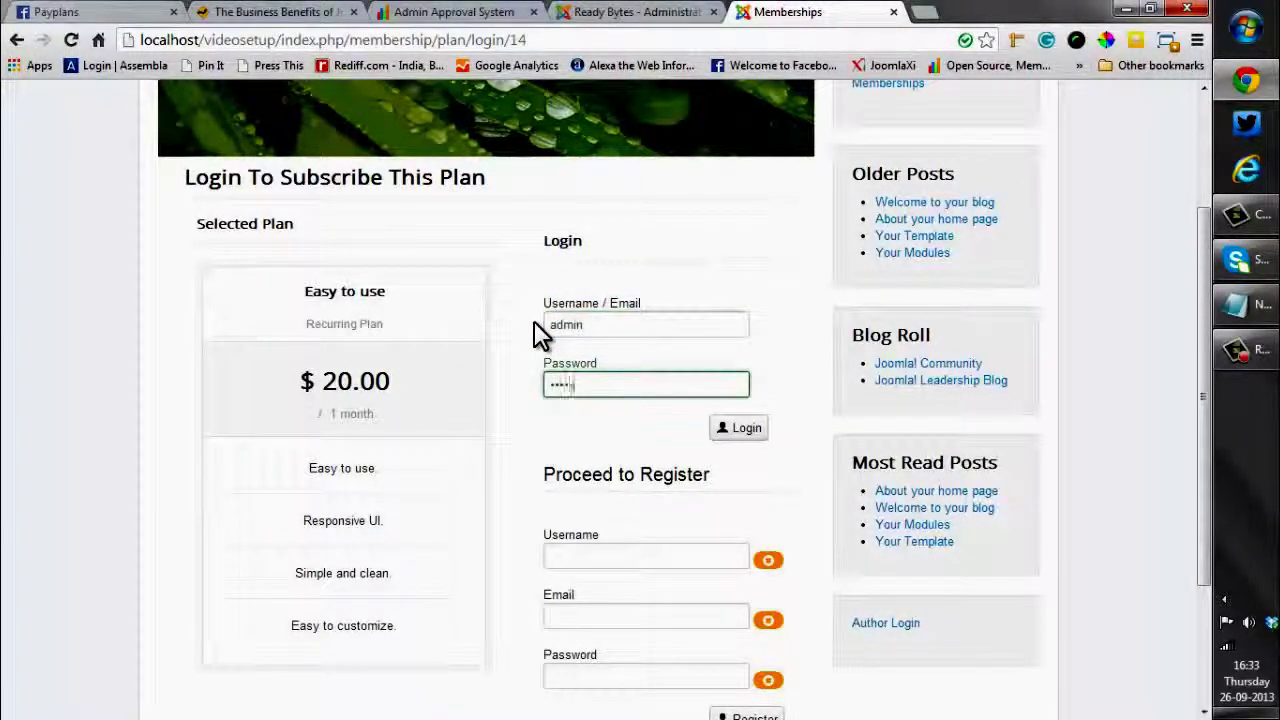
{"action": "type", "text": "1"}
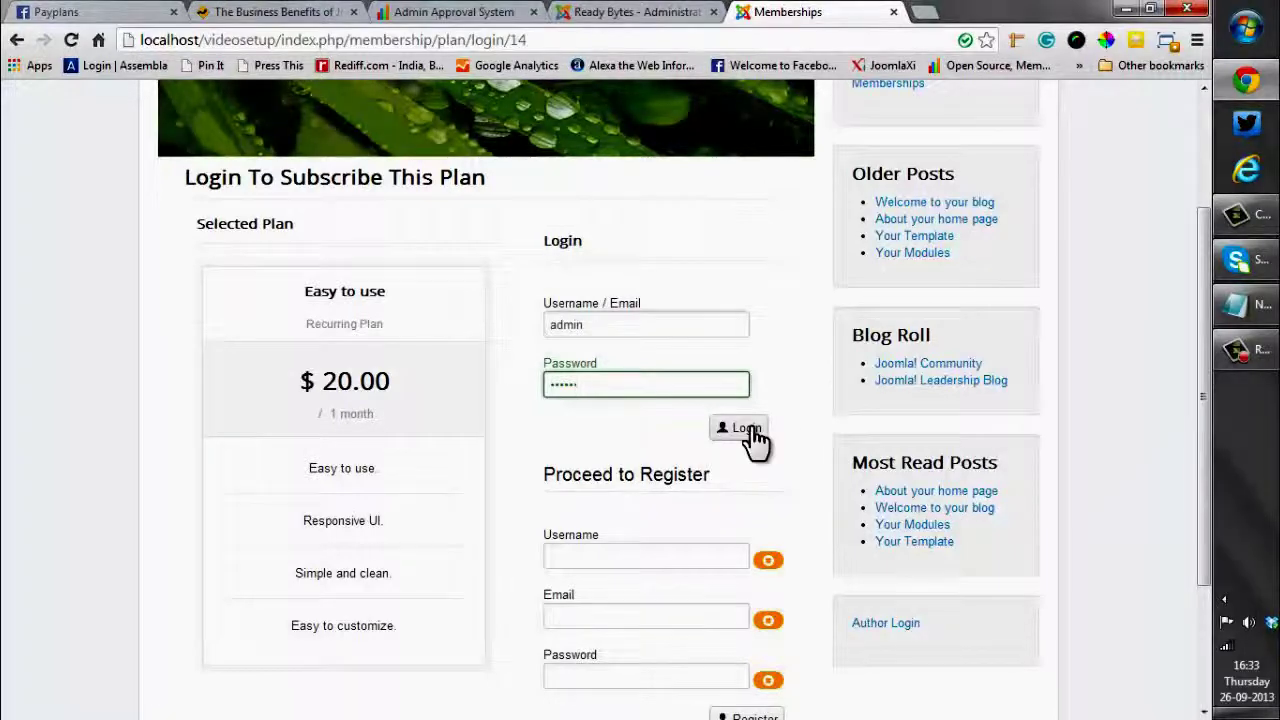
{"action": "left_click", "coordinate": [749, 430]}
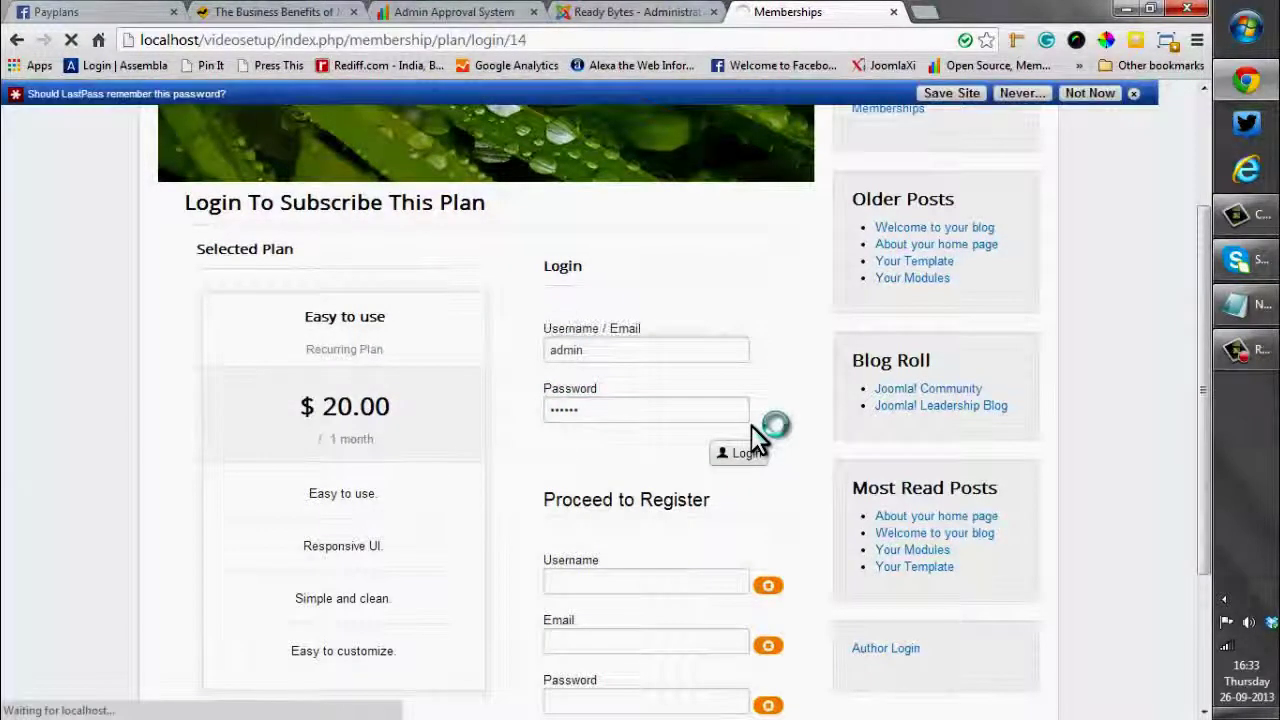
Dismiss the password prompt and check out the $20.00 invoice paying with Stripe
{"action": "left_click", "coordinate": [1133, 93]}
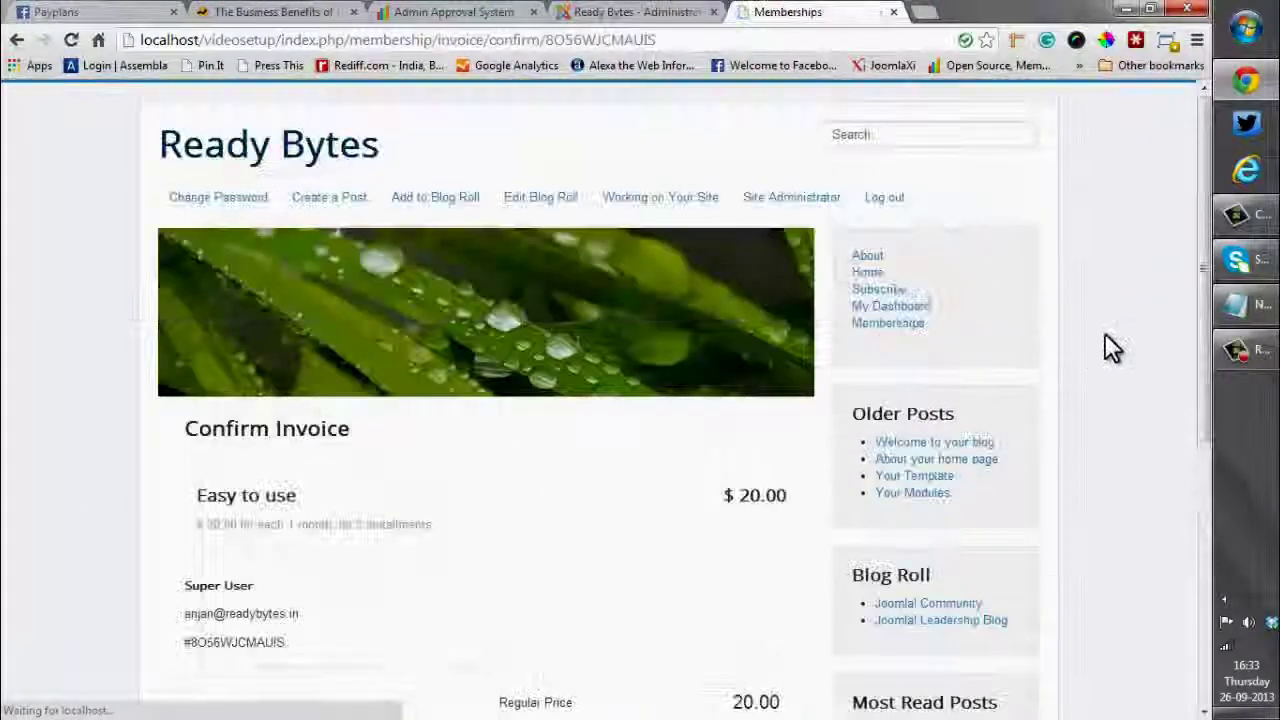
{"action": "scroll", "coordinate": [183, 420], "scroll_direction": "down", "scroll_amount": 3}
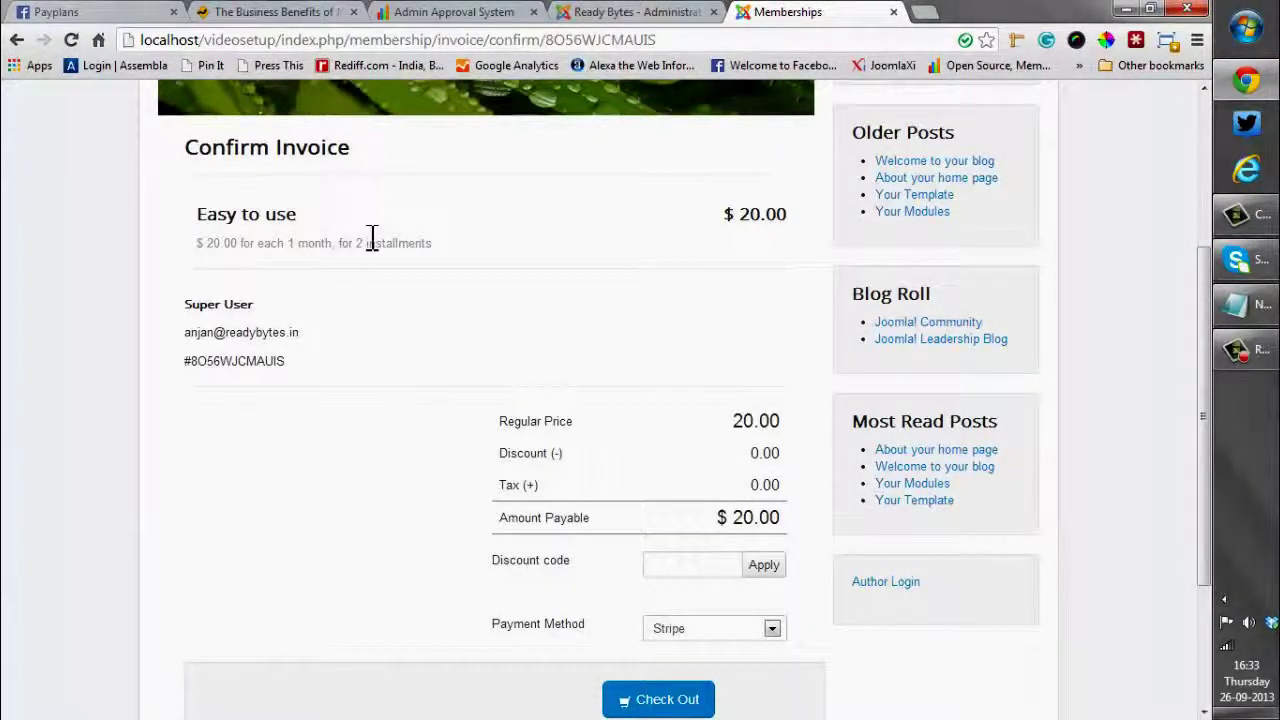
{"action": "scroll", "coordinate": [368, 240], "scroll_direction": "up", "scroll_amount": 1}
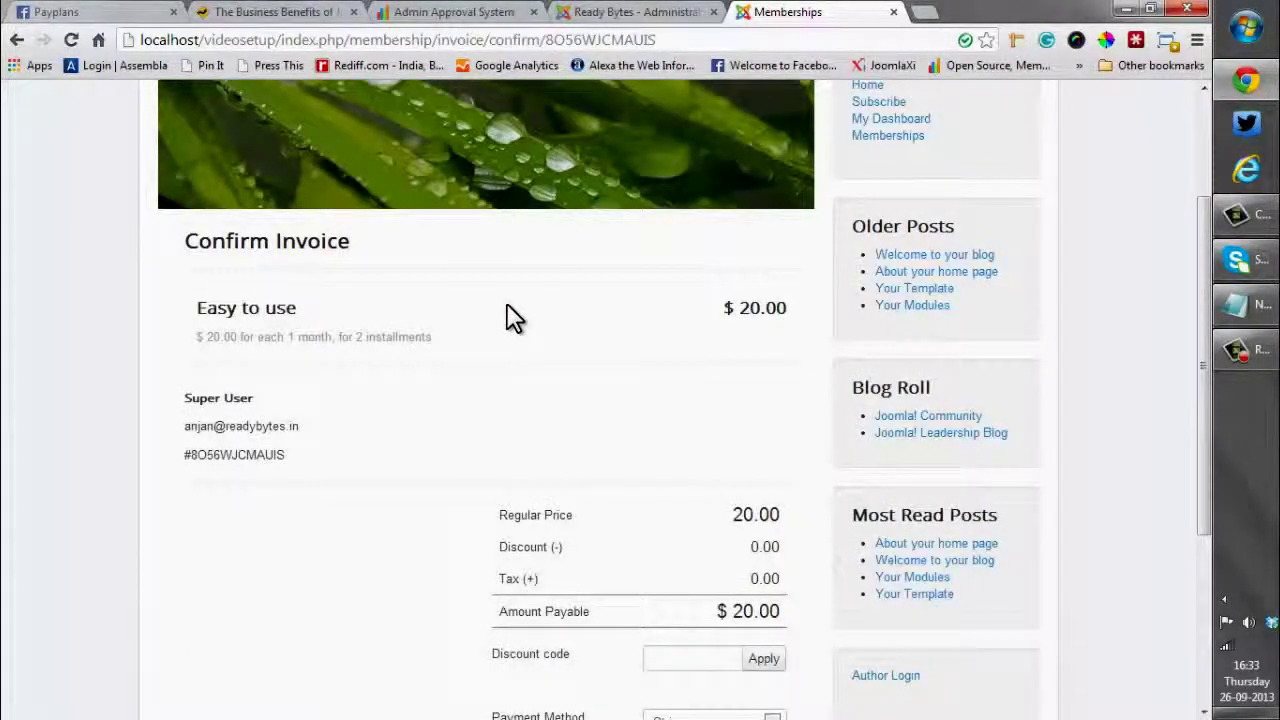
{"action": "scroll", "coordinate": [760, 320], "scroll_direction": "down", "scroll_amount": 1}
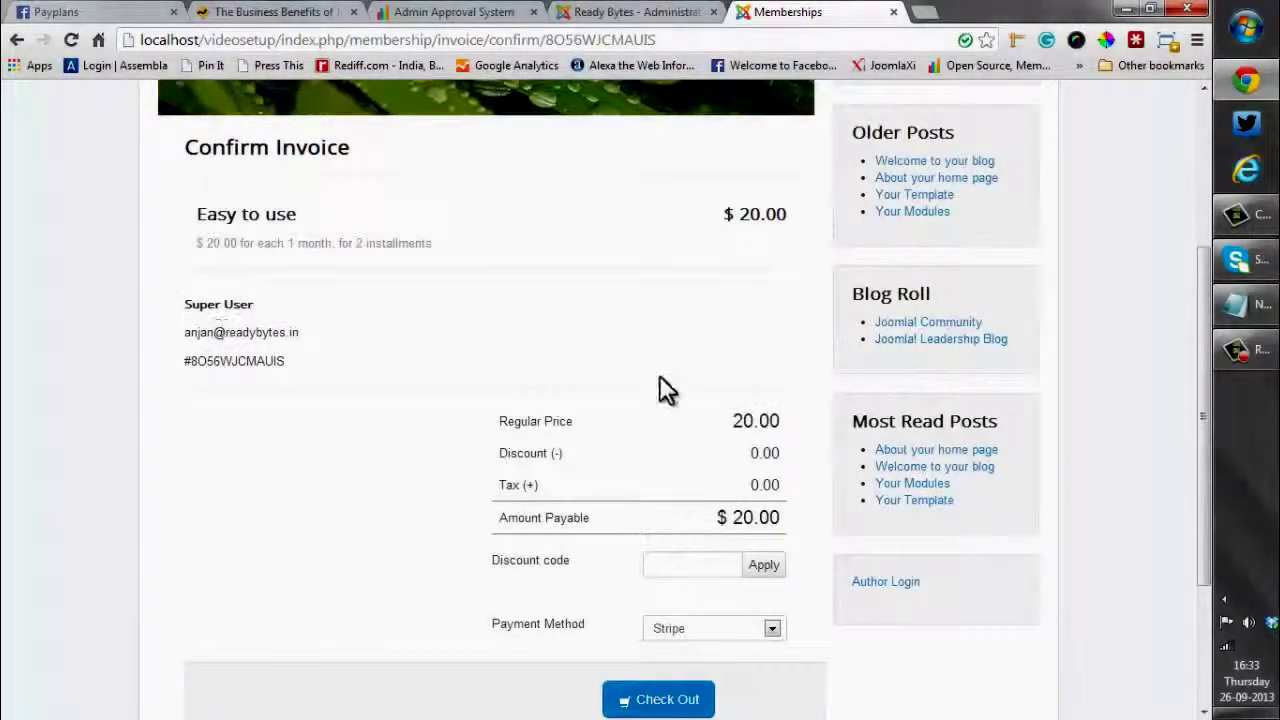
{"action": "scroll", "coordinate": [597, 365], "scroll_direction": "down", "scroll_amount": 1}
{"action": "scroll", "coordinate": [594, 363], "scroll_direction": "down", "scroll_amount": 1}
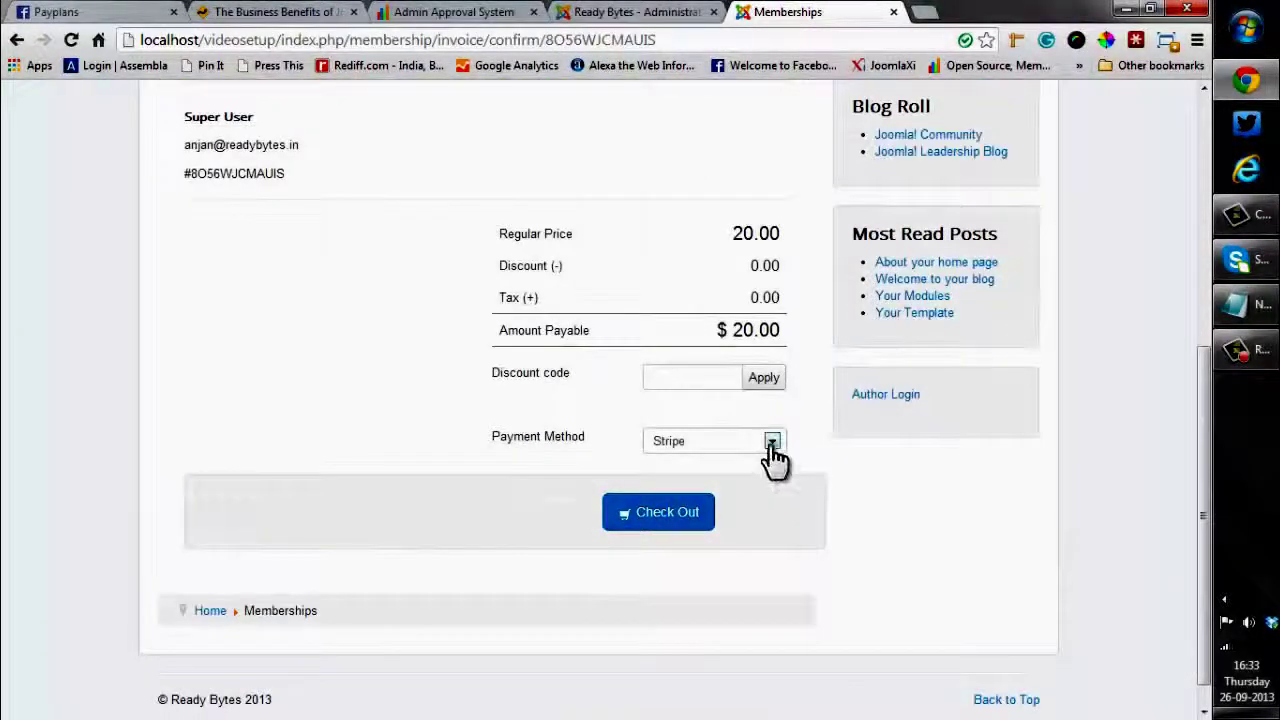
{"action": "left_click", "coordinate": [772, 441]}
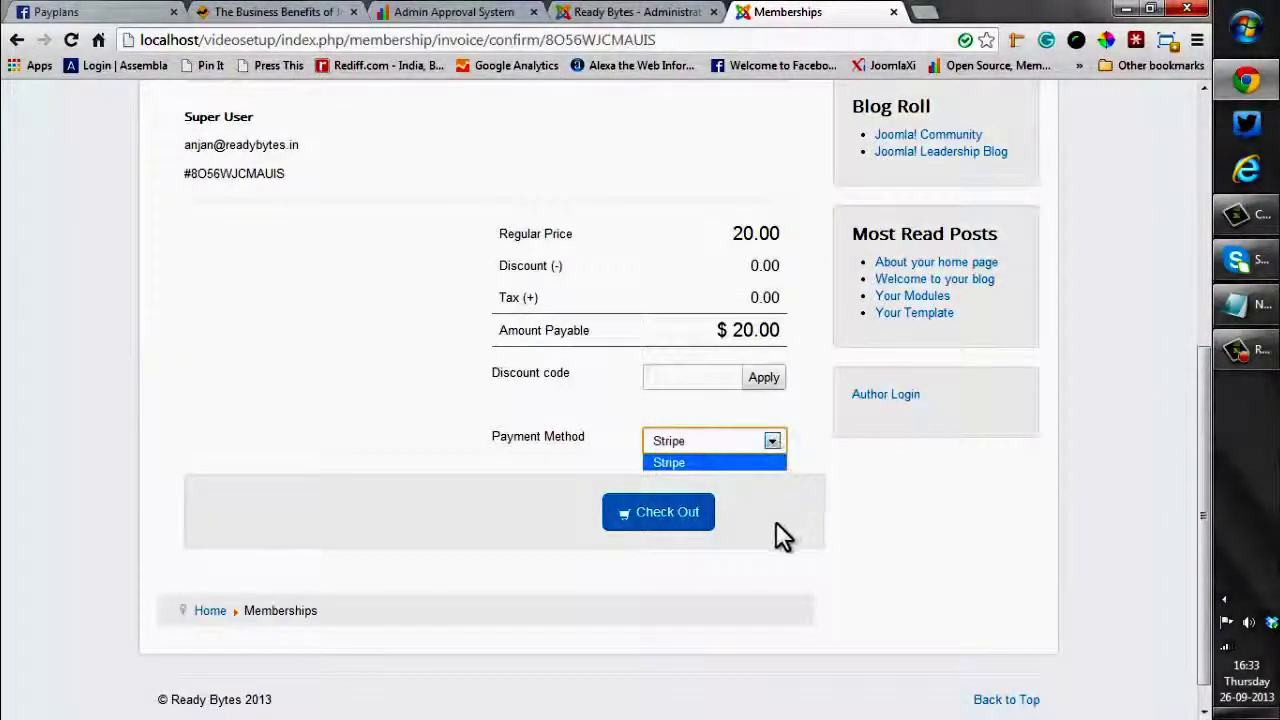
{"action": "left_click", "coordinate": [665, 528]}
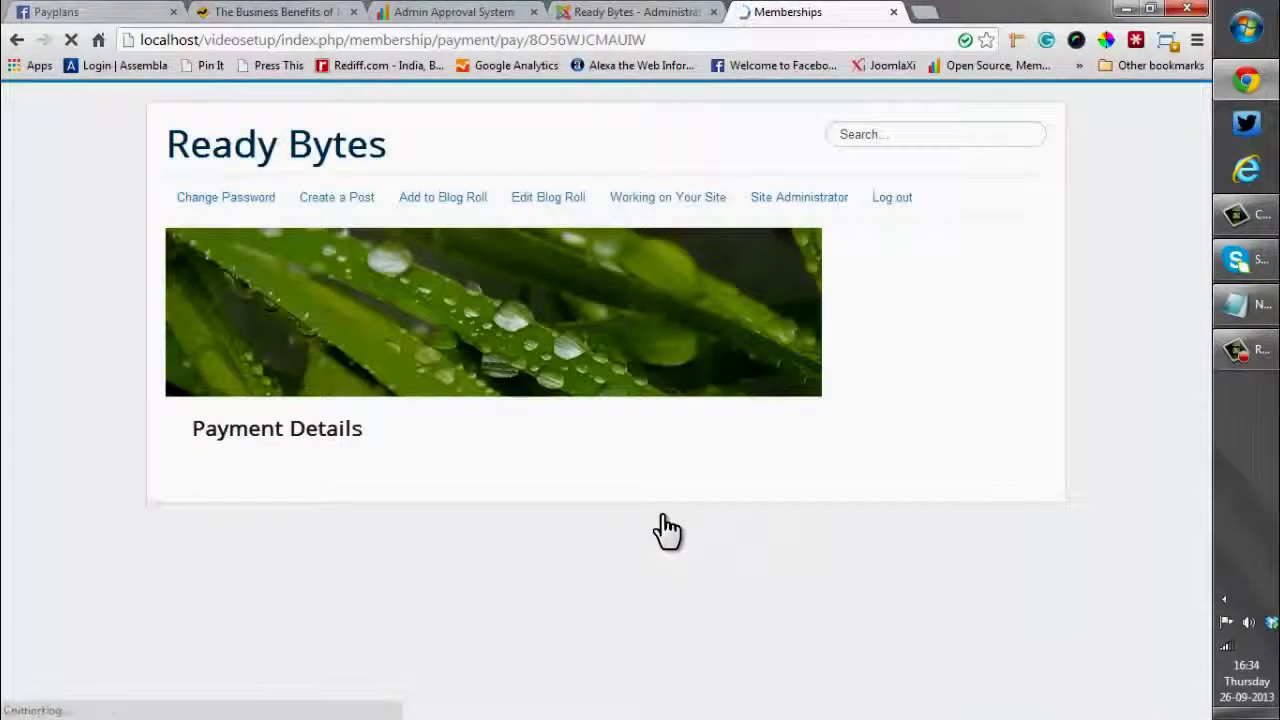
Copy the Stripe test card number from the notes into the Card number field
{"action": "scroll", "coordinate": [663, 518], "scroll_direction": "down", "scroll_amount": 1}
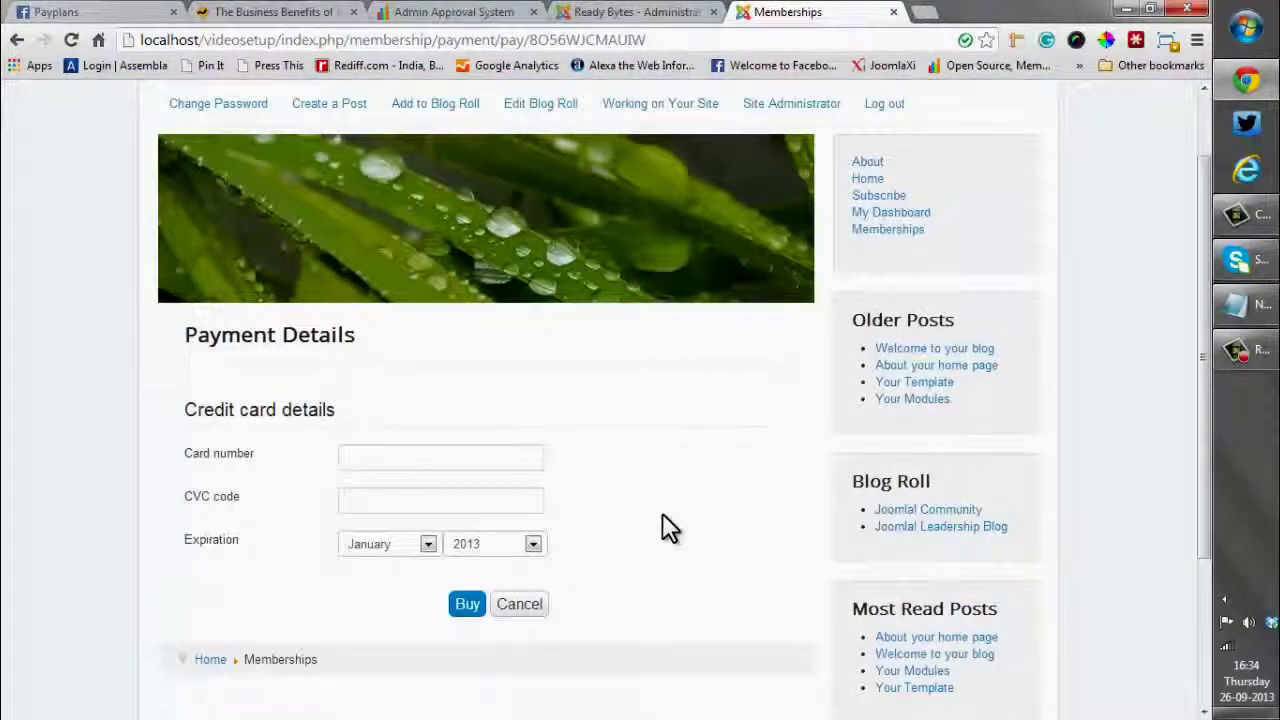
{"action": "left_click", "coordinate": [1250, 306]}
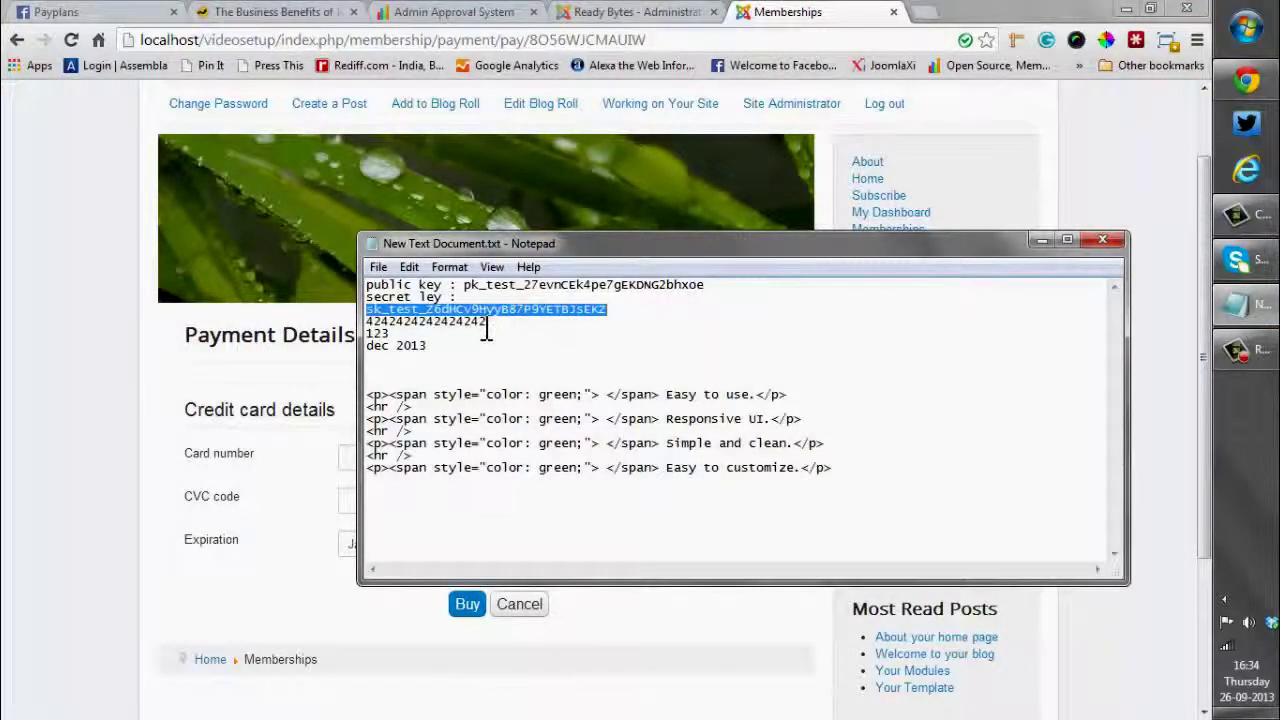
{"action": "left_click_drag", "start_coordinate": [487, 322], "coordinate": [367, 323]}
{"action": "key", "text": "ctrl+c"}
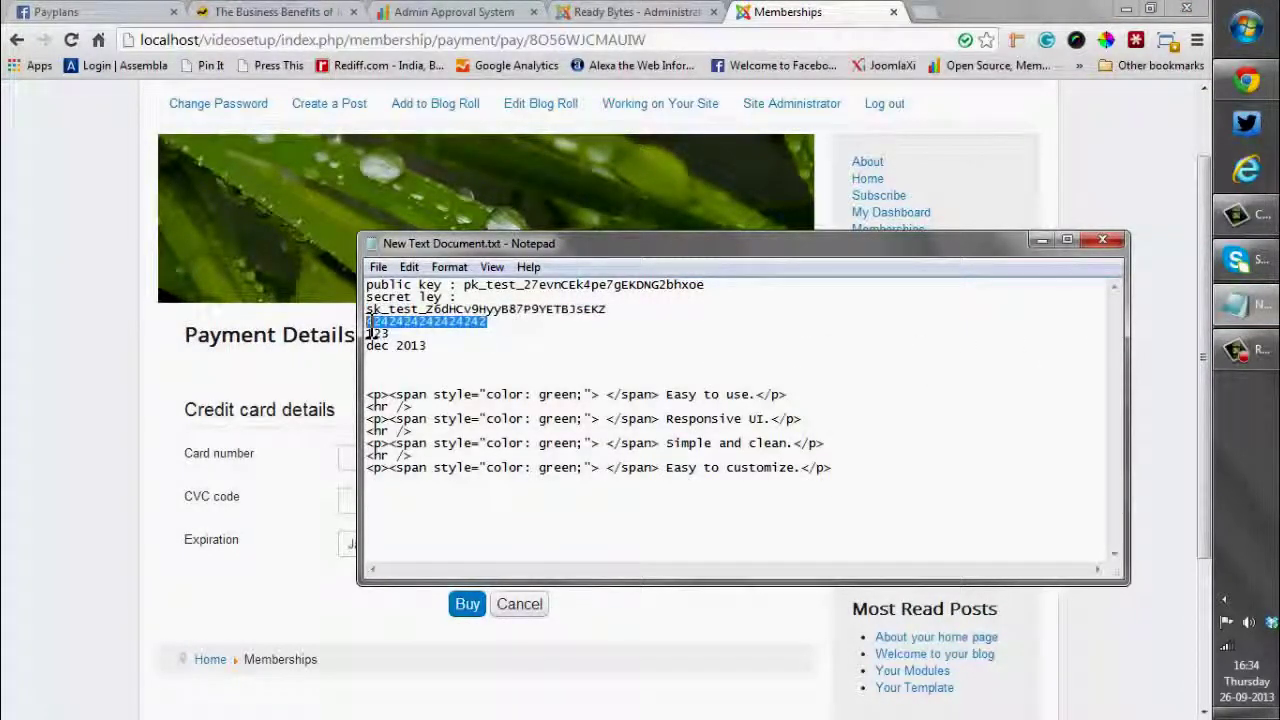
{"action": "left_click", "coordinate": [343, 457]}
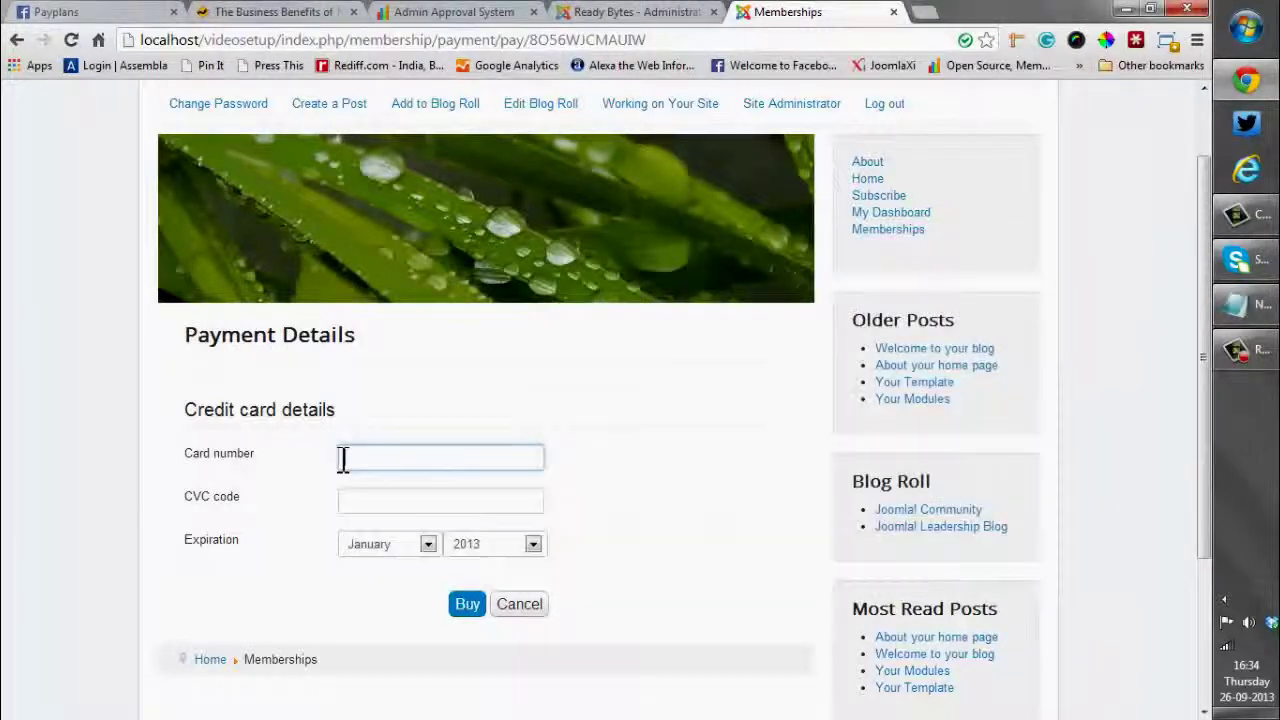
{"action": "key", "text": "ctrl+v"}
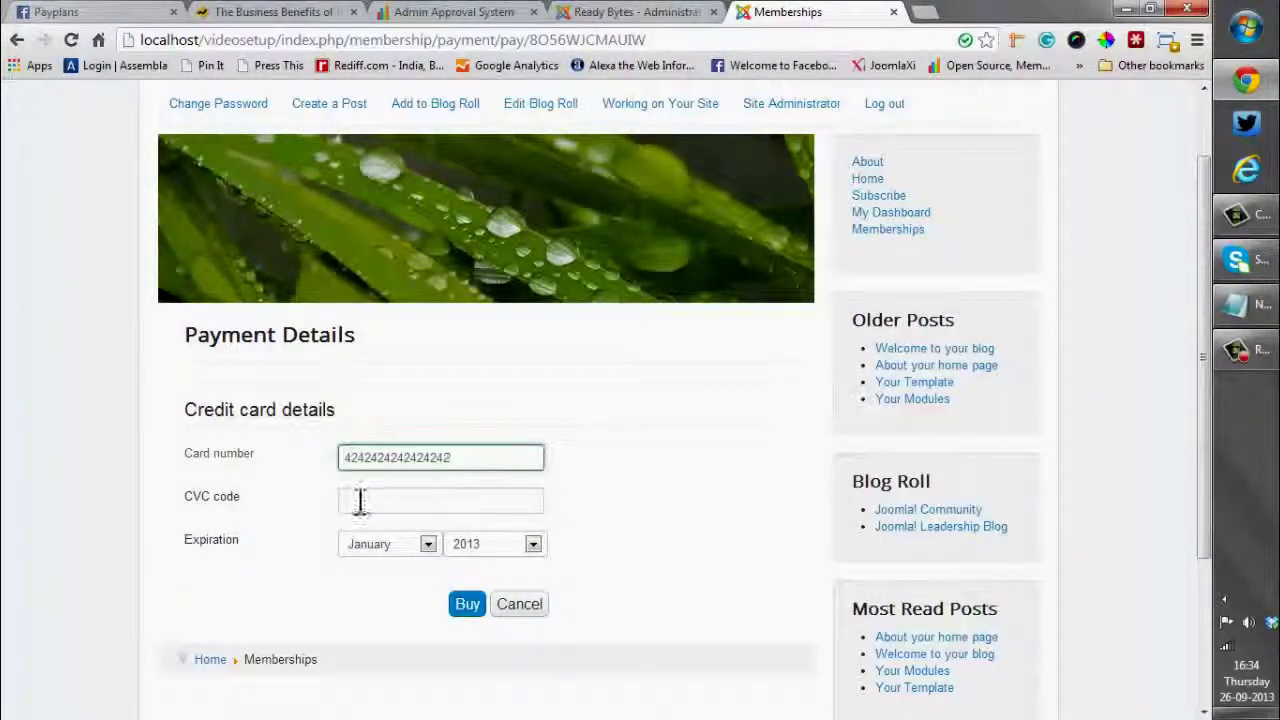
Enter the test CVC, set the expiry to December 2013, and submit the payment
{"action": "left_click", "coordinate": [359, 502]}
{"action": "type", "text": "12"}
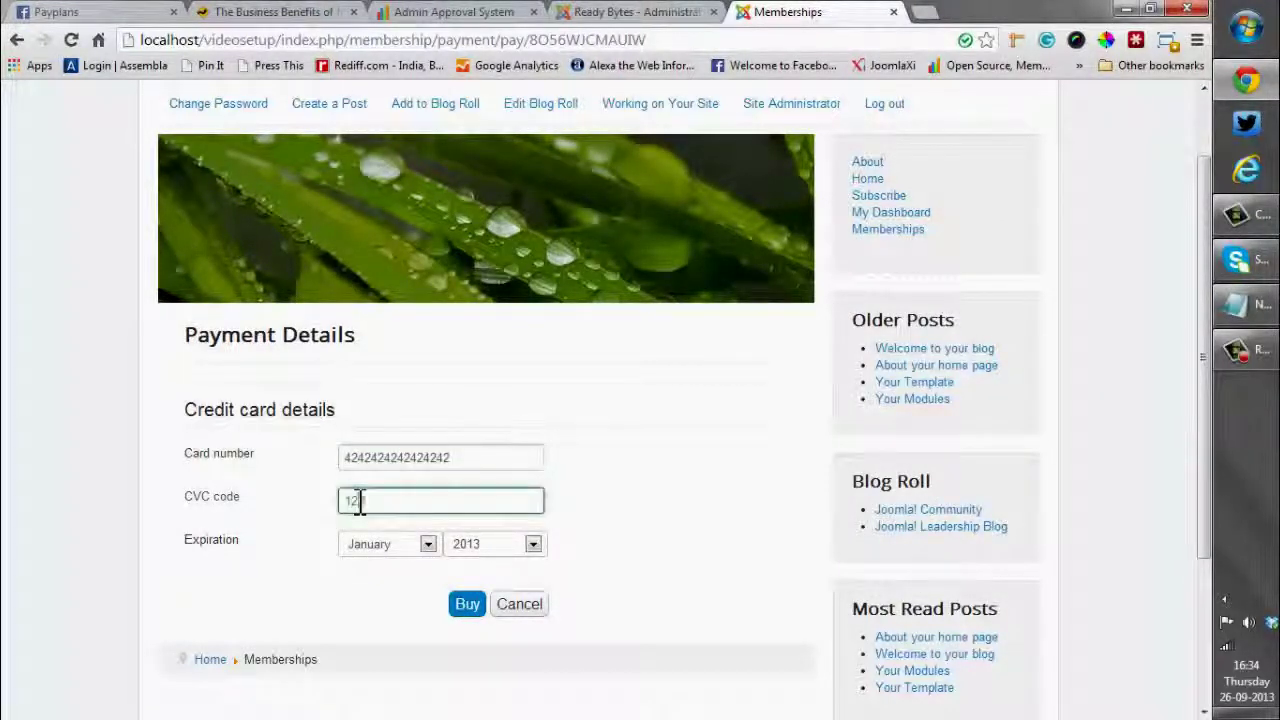
{"action": "type", "text": "34"}
{"action": "left_click", "coordinate": [425, 545]}
{"action": "left_click", "coordinate": [403, 523]}
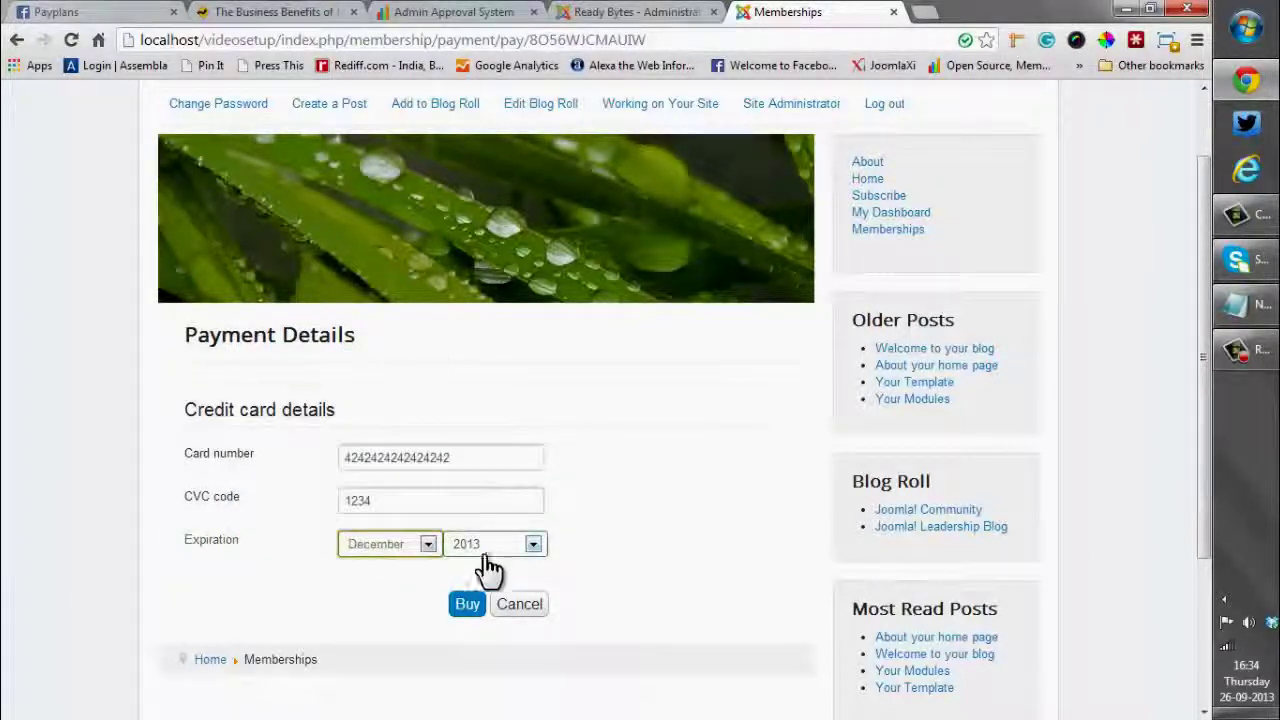
{"action": "left_click", "coordinate": [1245, 305]}
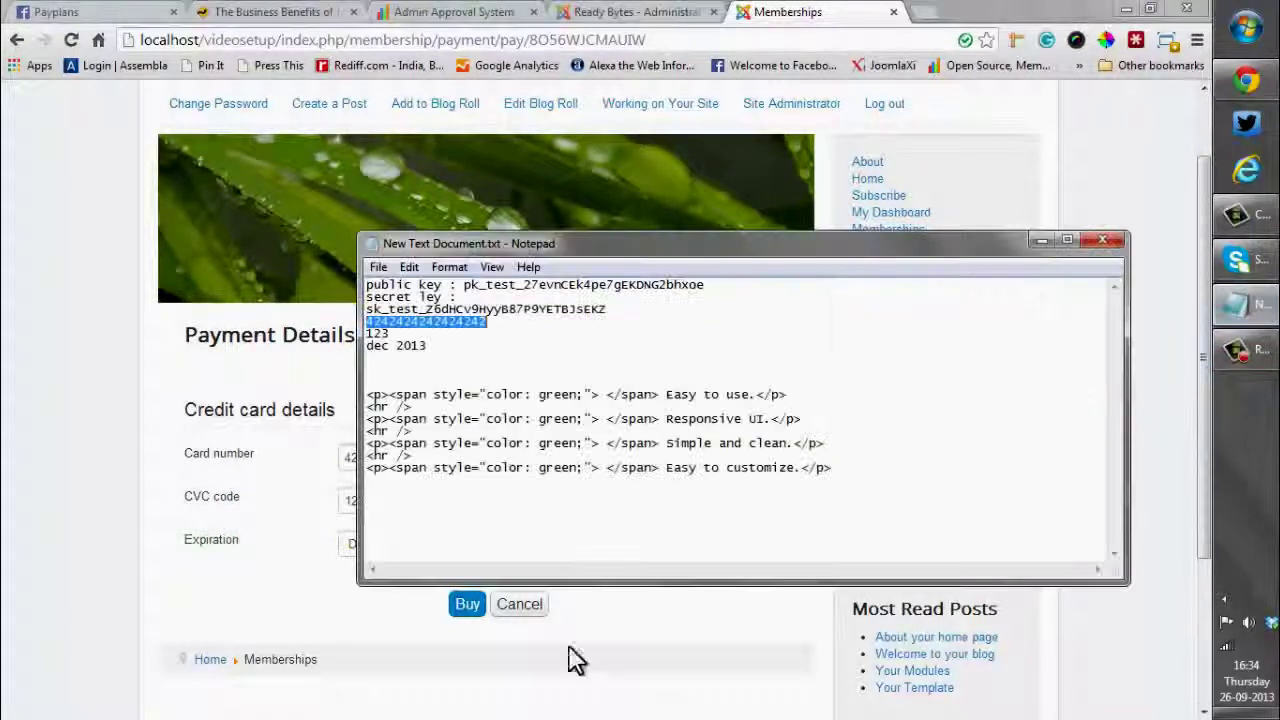
{"action": "left_click", "coordinate": [437, 632]}
{"action": "left_click", "coordinate": [466, 612]}
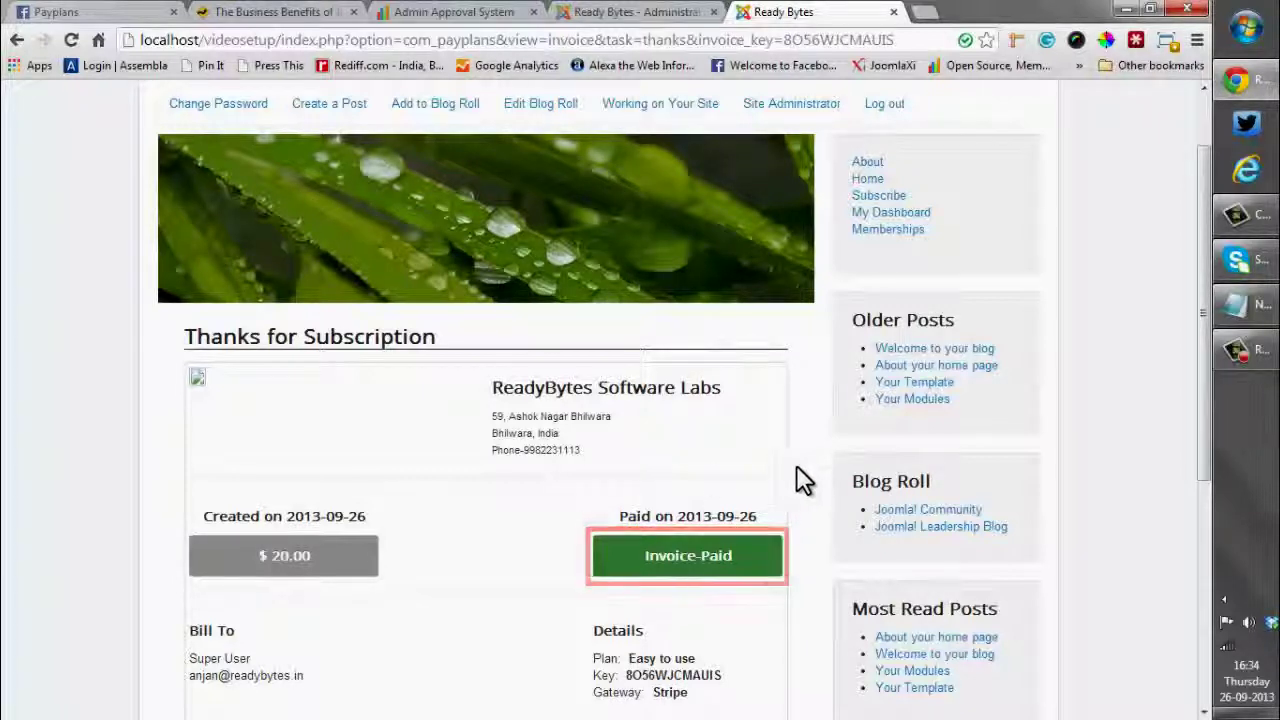
Scroll the paid invoice to check Price $20.00, Discount $0.00, Tax $0.00 and Total $20.00
{"action": "scroll", "coordinate": [785, 485], "scroll_direction": "down", "scroll_amount": 1}
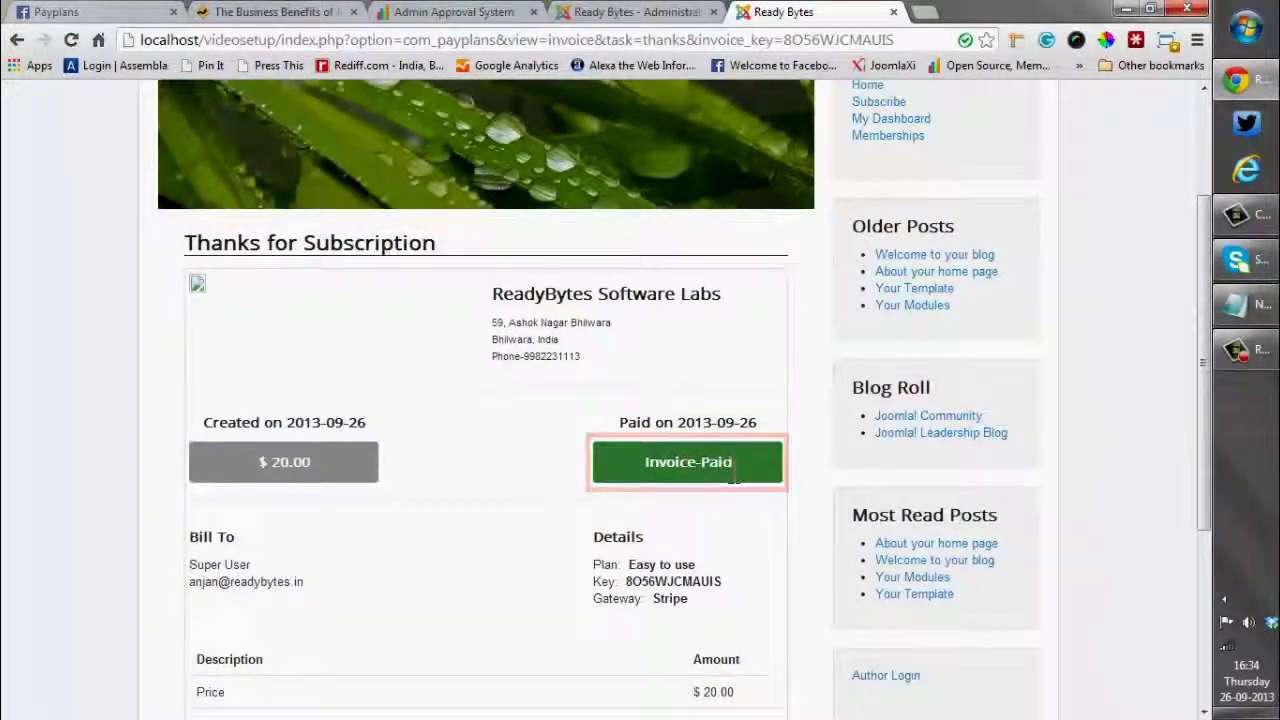
{"action": "scroll", "coordinate": [731, 468], "scroll_direction": "down", "scroll_amount": 2}
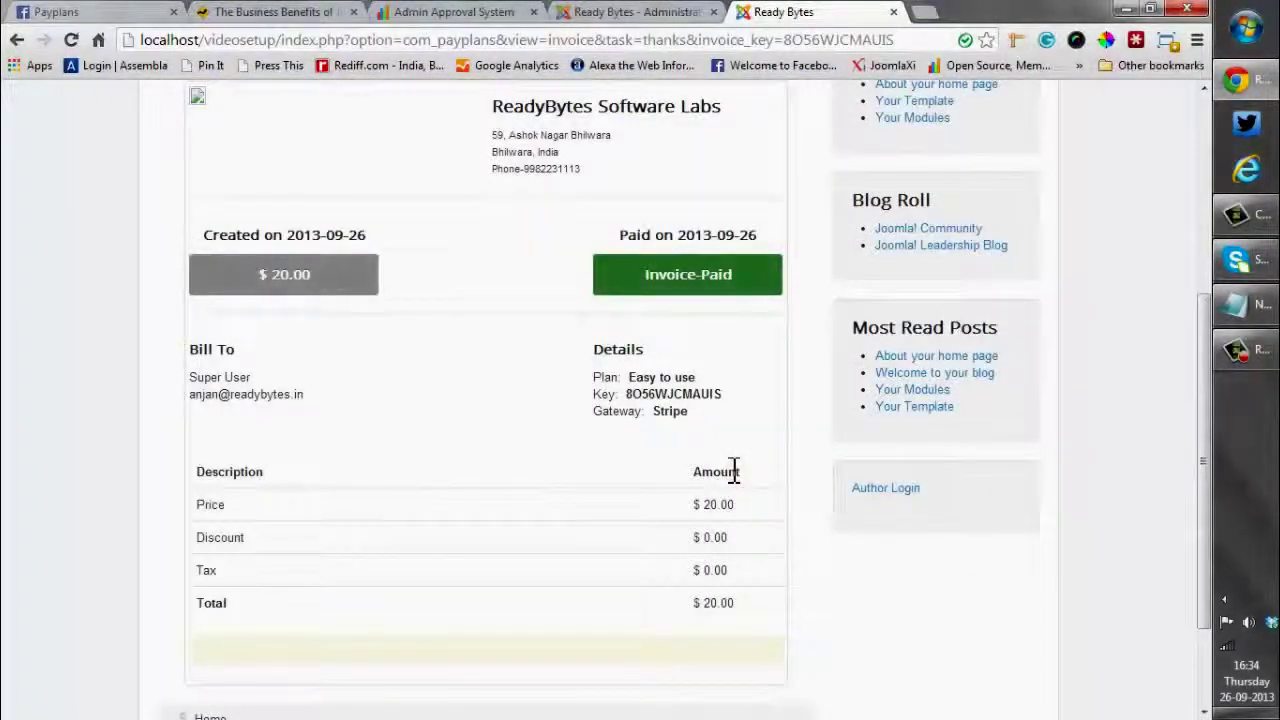
{"action": "scroll", "coordinate": [440, 405], "scroll_direction": "down", "scroll_amount": 2}
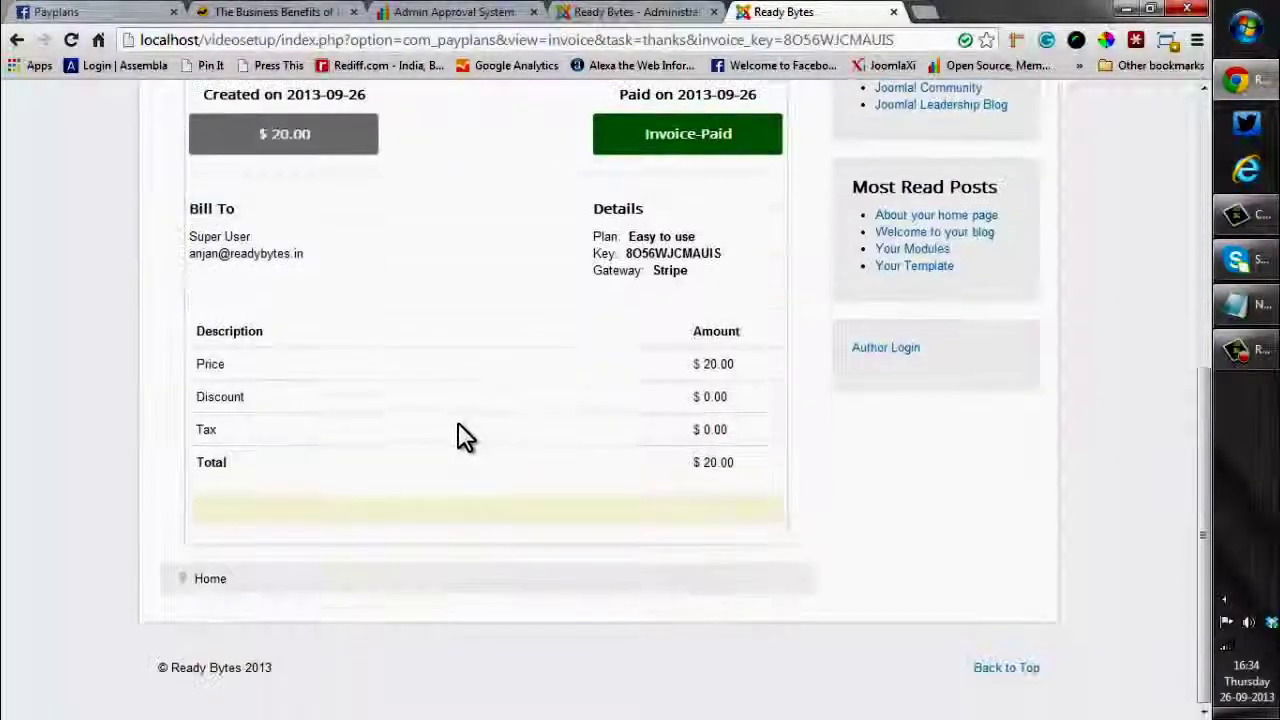
{"action": "scroll", "coordinate": [458, 422], "scroll_direction": "up", "scroll_amount": 3}
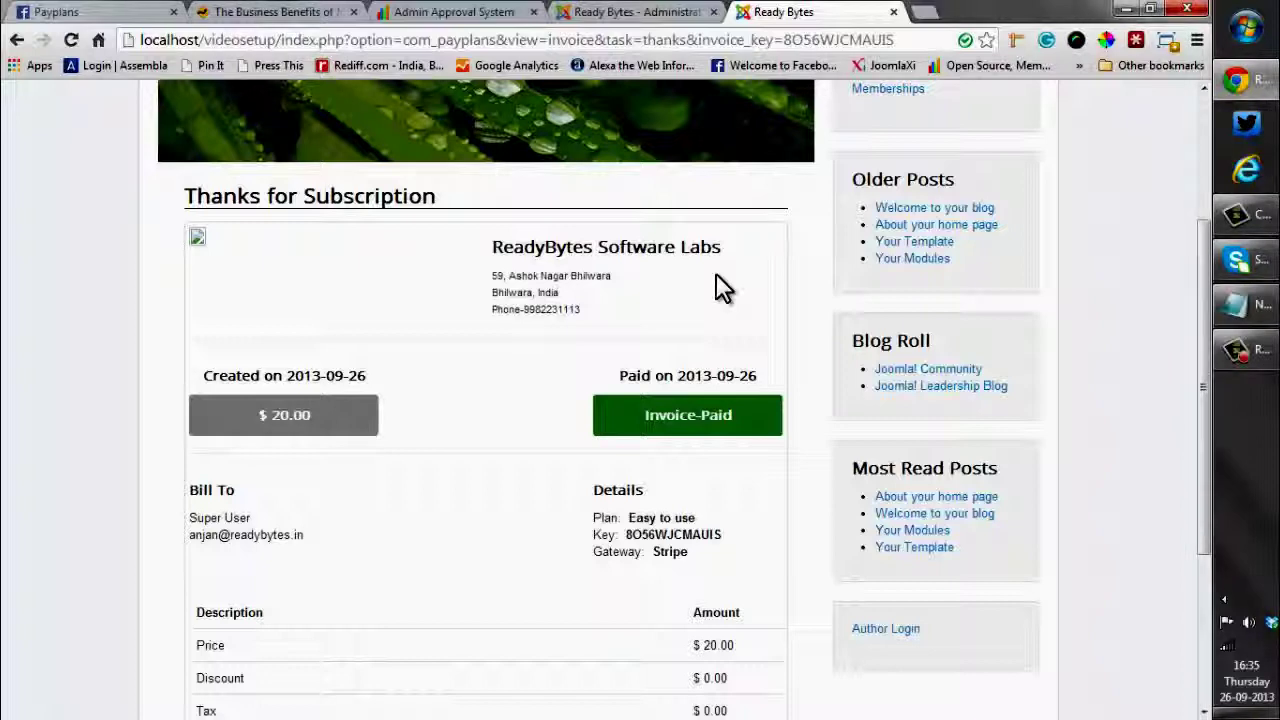
{"action": "left_click", "coordinate": [600, 14]}
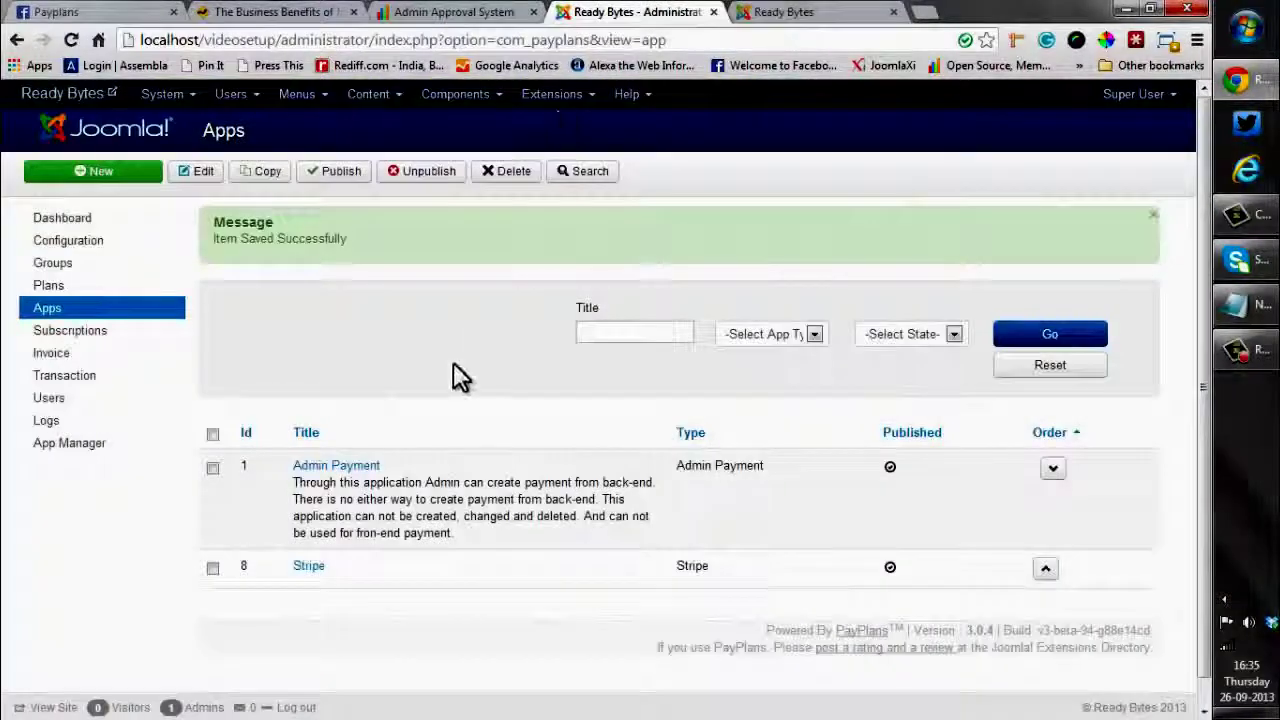
{"action": "left_click", "coordinate": [46, 290]}
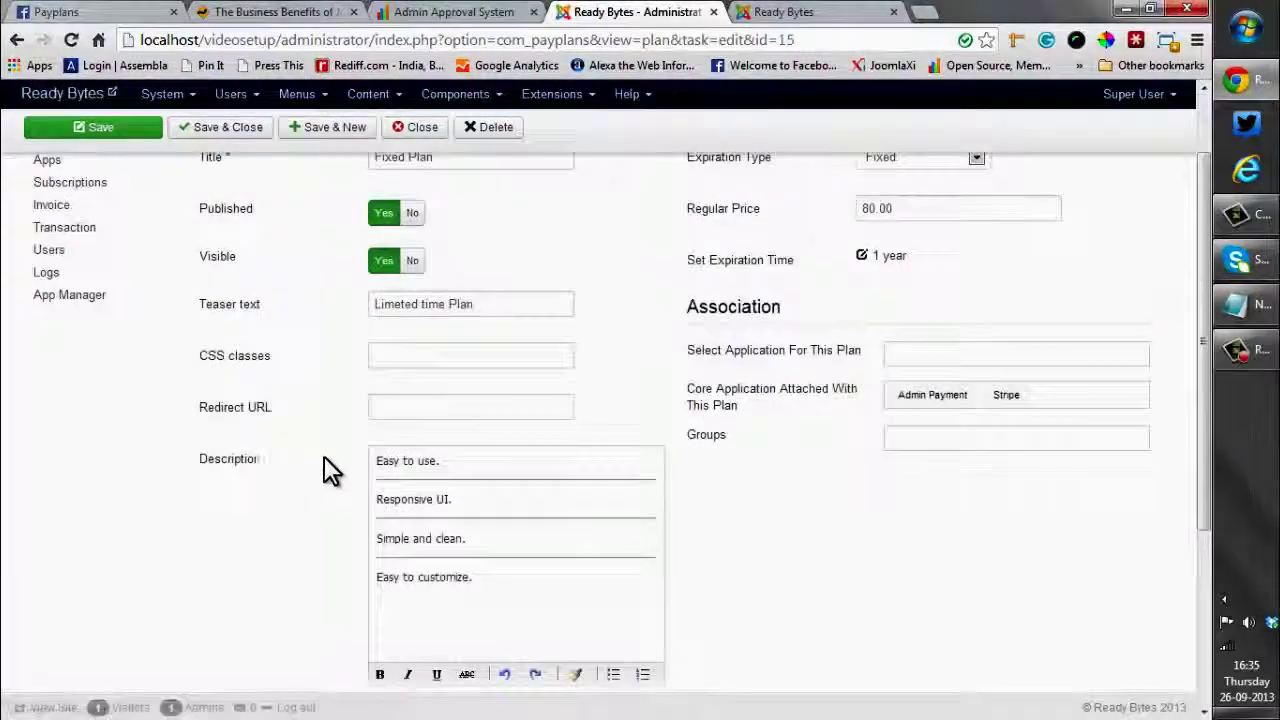
{"action": "mouse_move", "coordinate": [229, 425]}
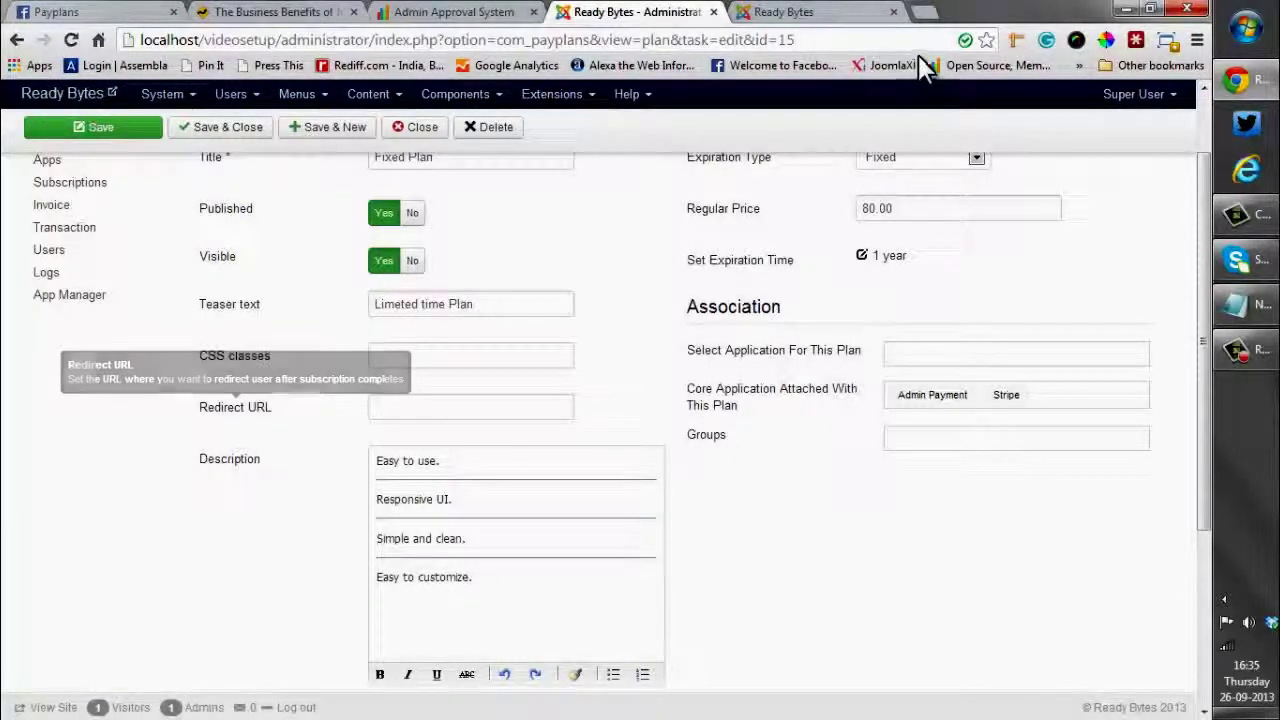
{"action": "left_click", "coordinate": [829, 14]}
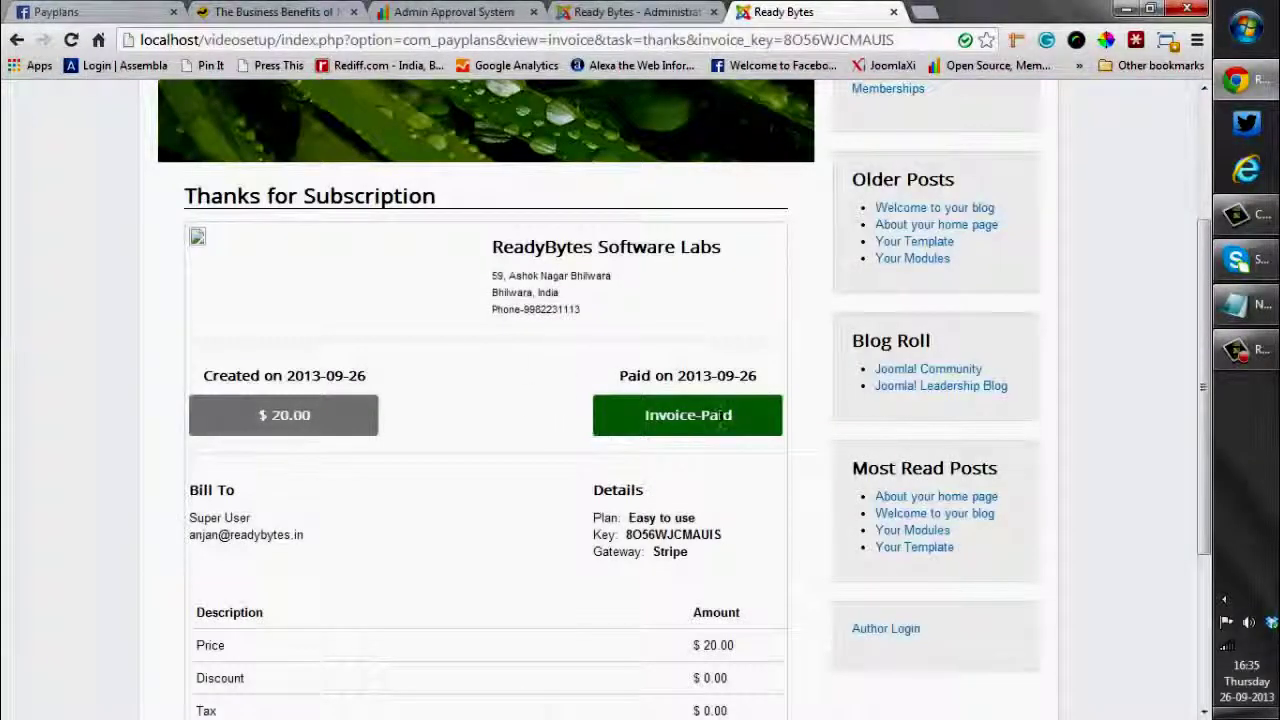
{"action": "scroll", "coordinate": [702, 402], "scroll_direction": "down", "scroll_amount": 1}
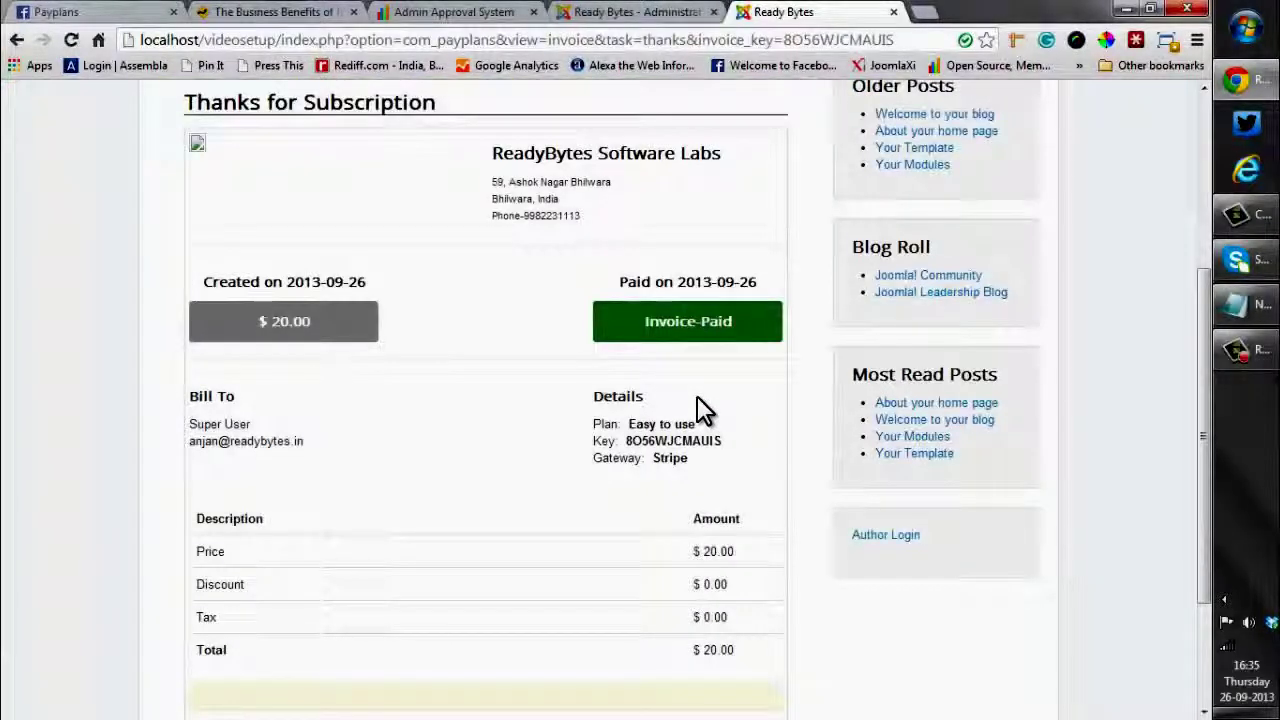